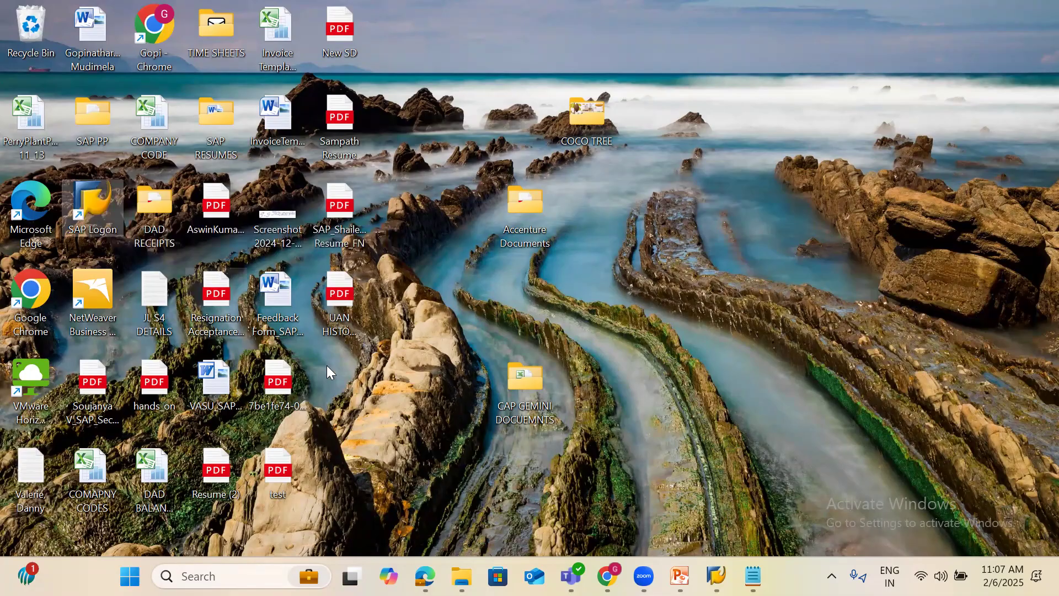
Bring the SAP Logon 740 connection list in front of the sales session
mouse_move(716, 563)
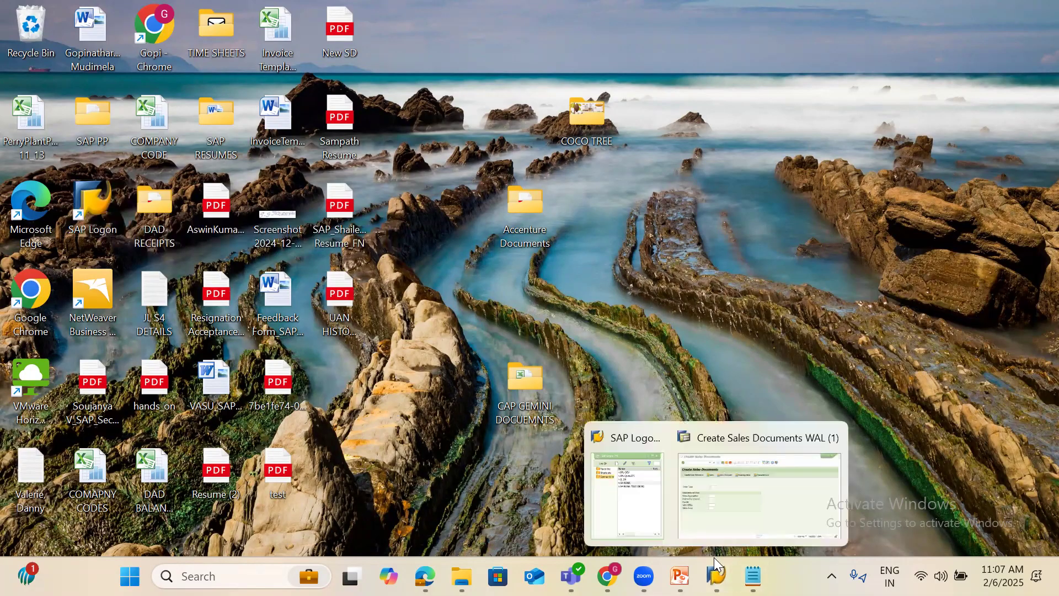
click(633, 471)
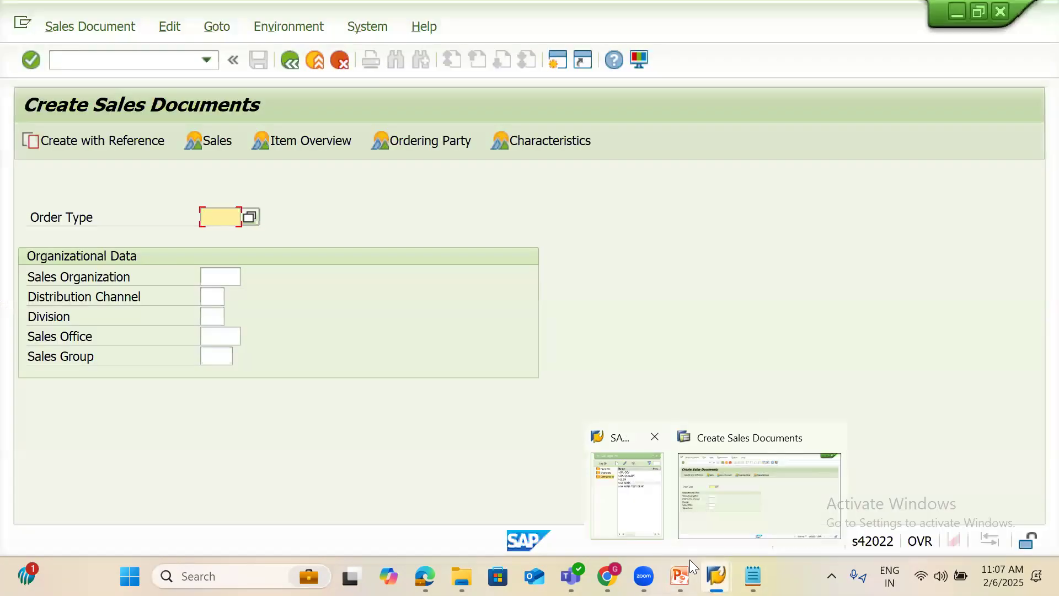
click(627, 485)
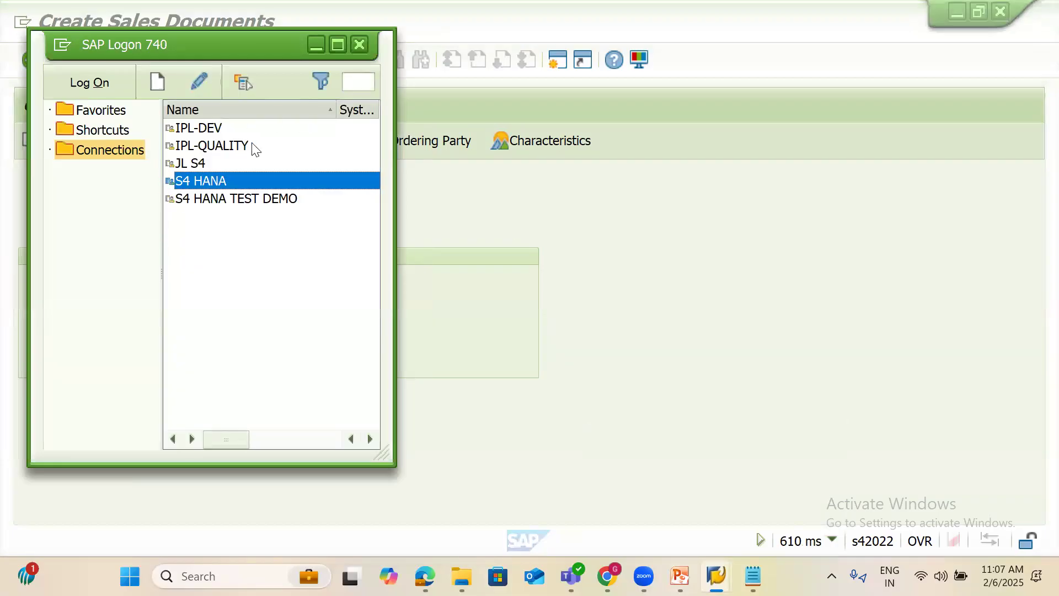
Review the S4 HANA connection's properties and cancel without changing anything
right_click(221, 178)
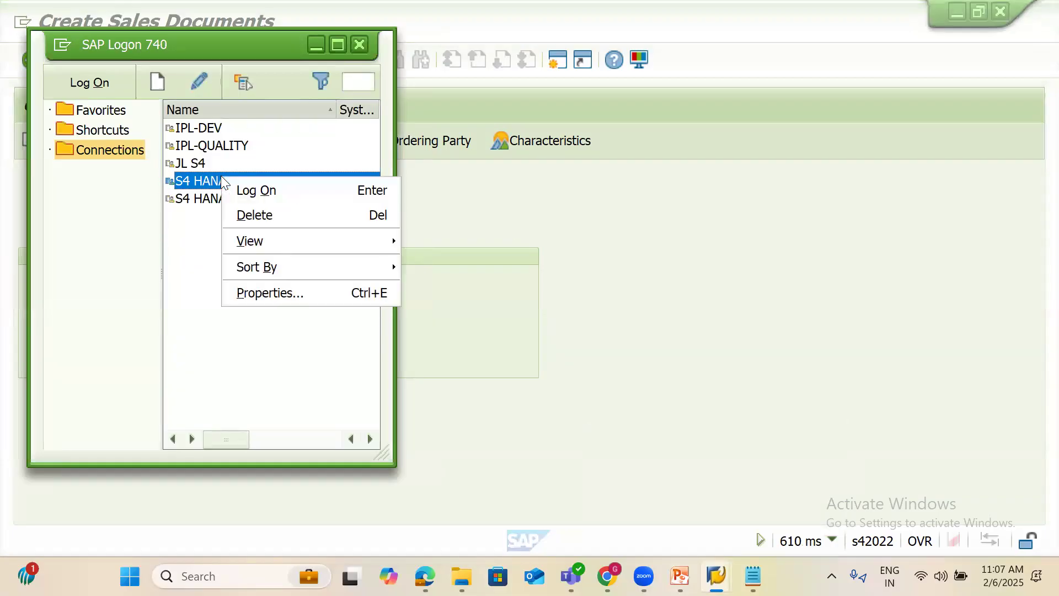
click(276, 293)
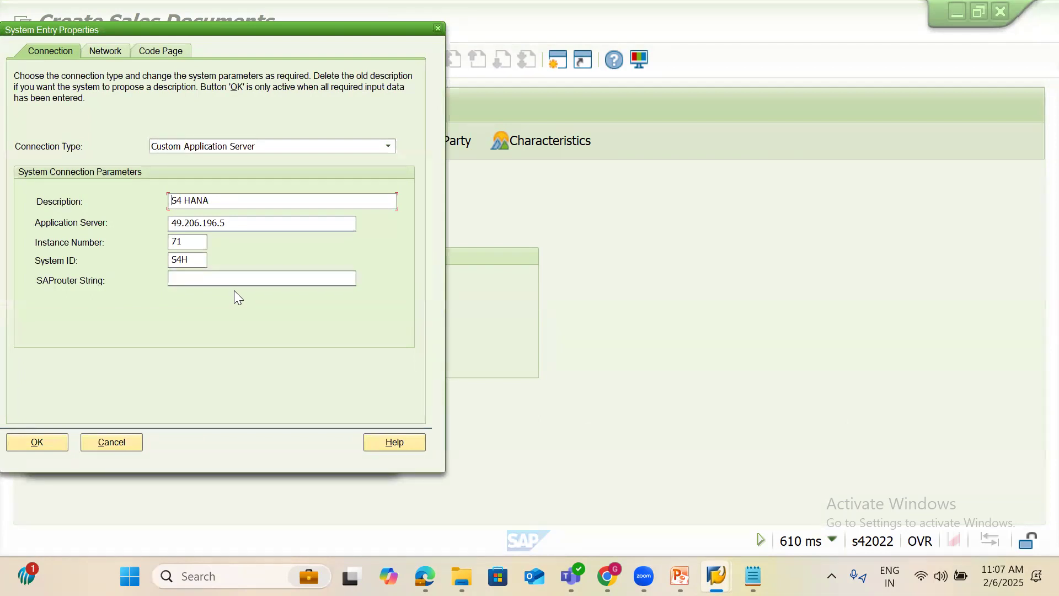
click(109, 442)
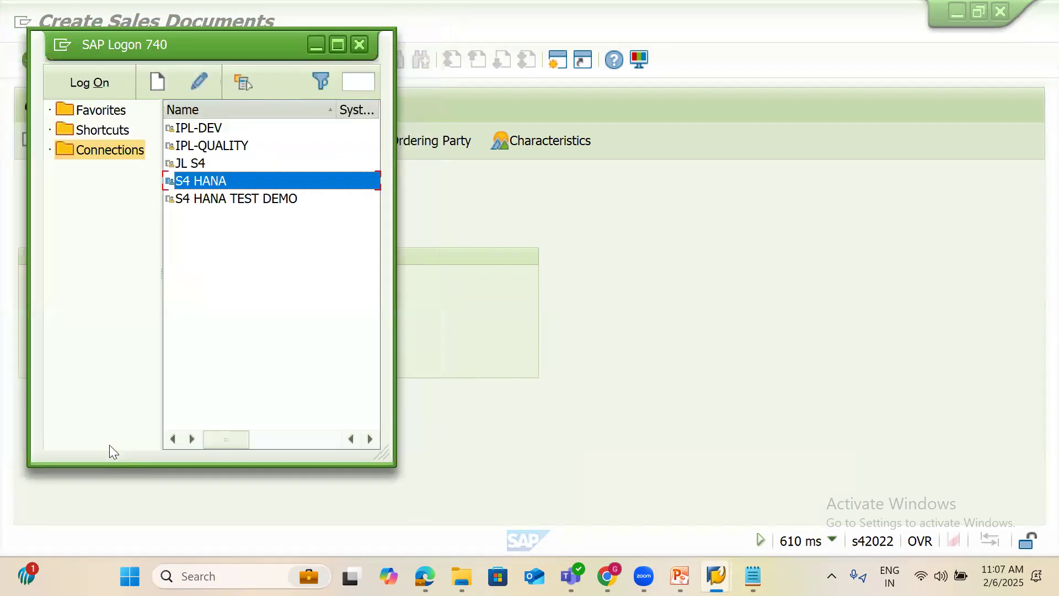
click(255, 319)
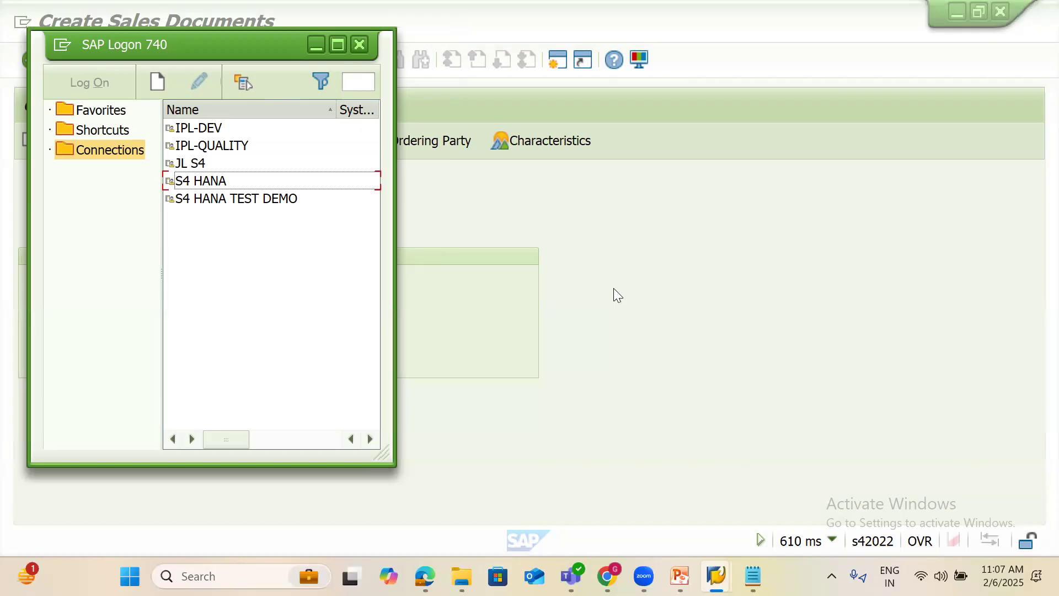
Show the Windows desktop with Win+D, then return to the browser's Fiori home page
key(super+d)
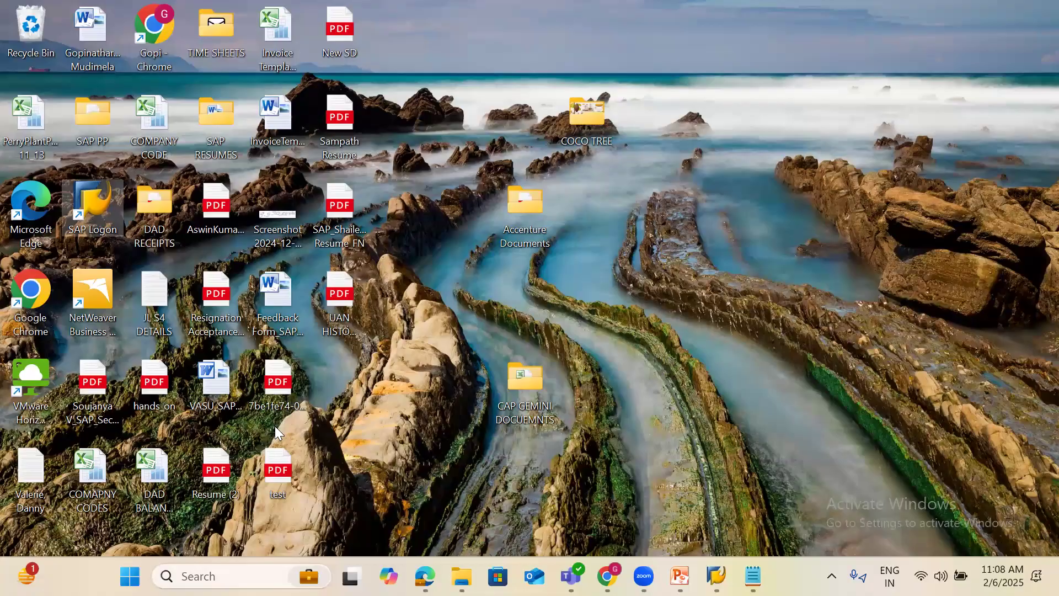
click(425, 576)
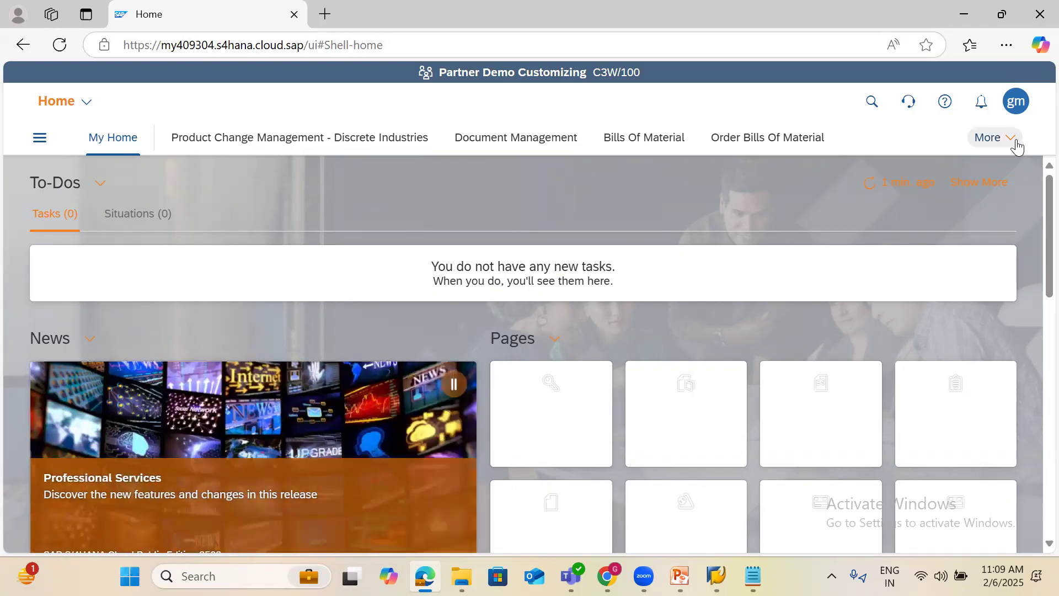
Expand the launchpad's additional spaces to reveal Purchasing and Sourcing and Contracting
click(1016, 144)
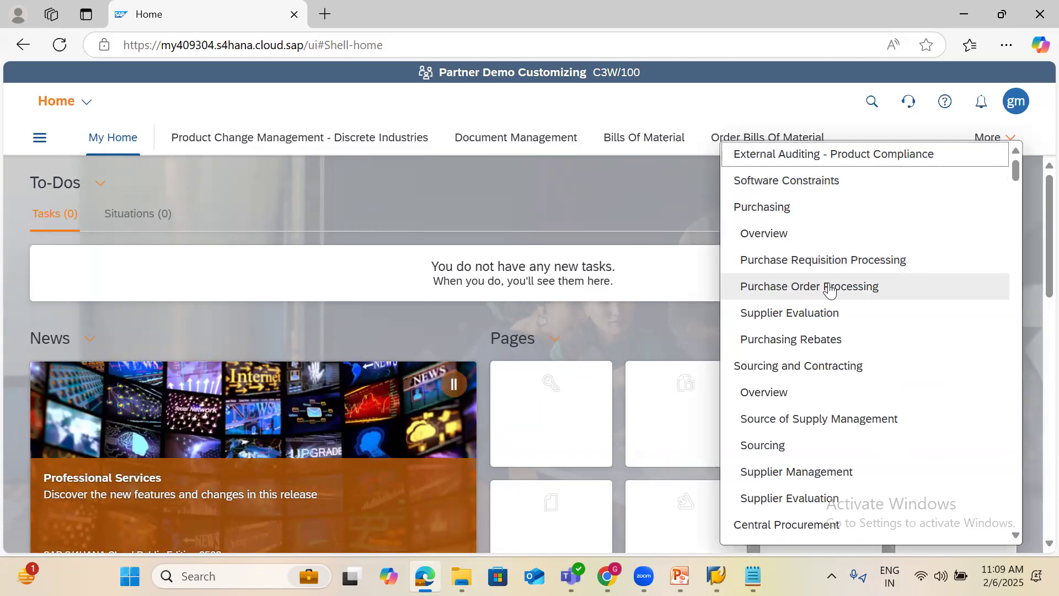
Start a new purchase order in Manage Purchase Orders, then return to Create Sales Documents
click(830, 287)
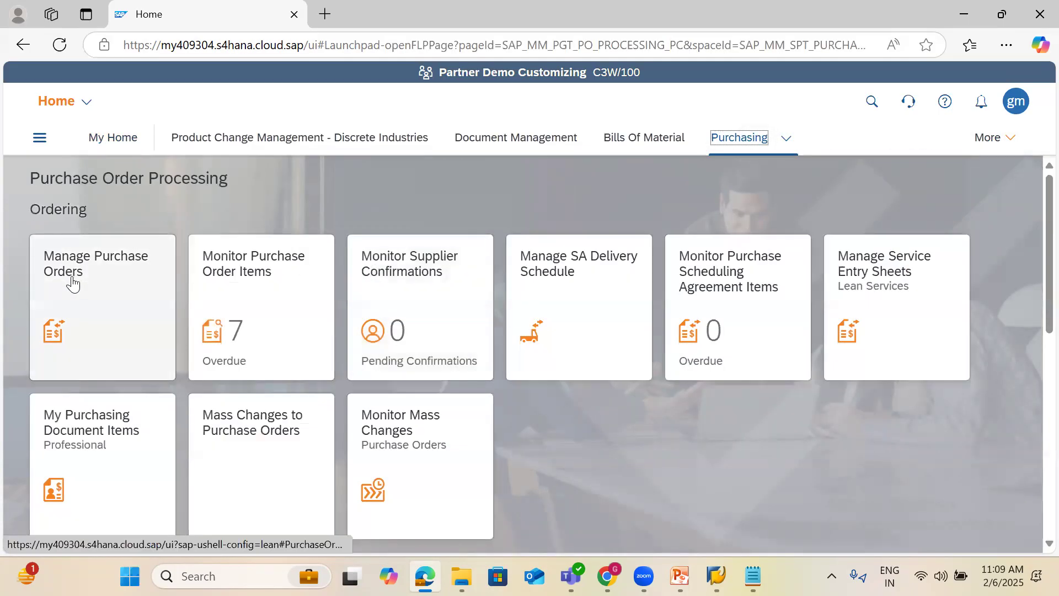
click(72, 280)
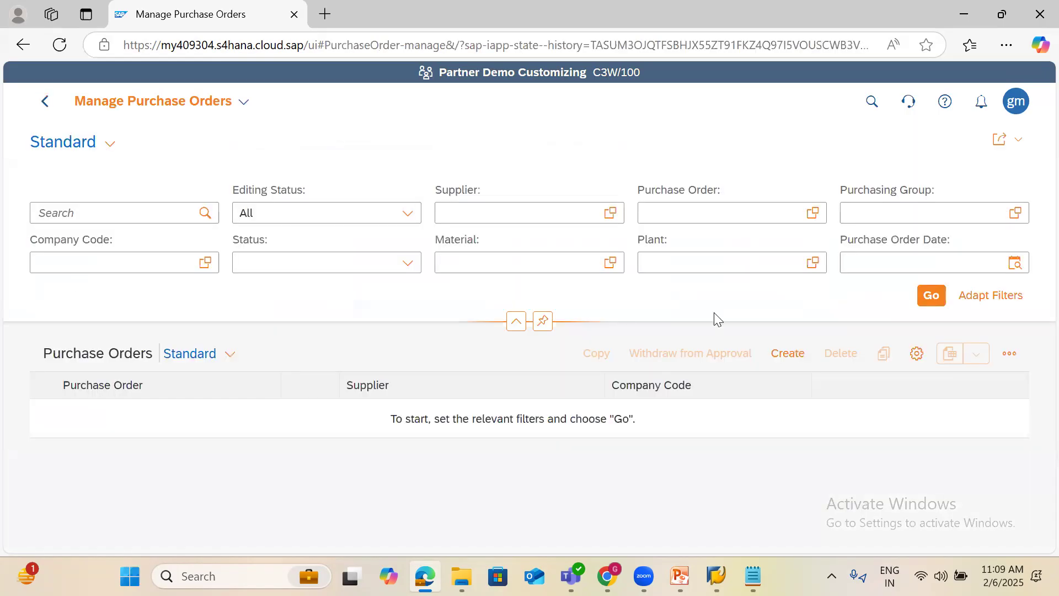
click(788, 354)
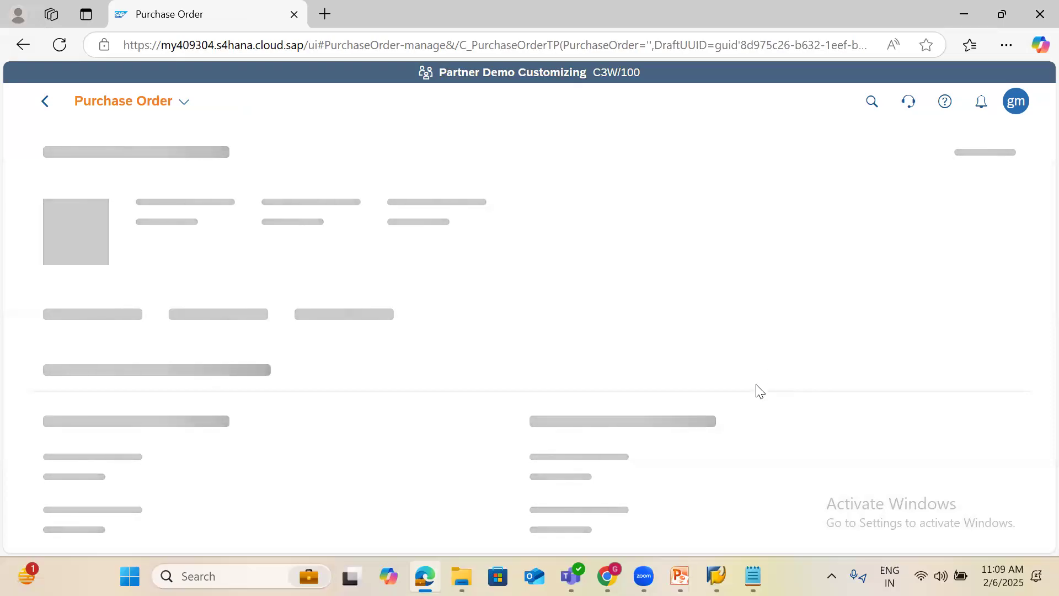
click(716, 575)
click(736, 537)
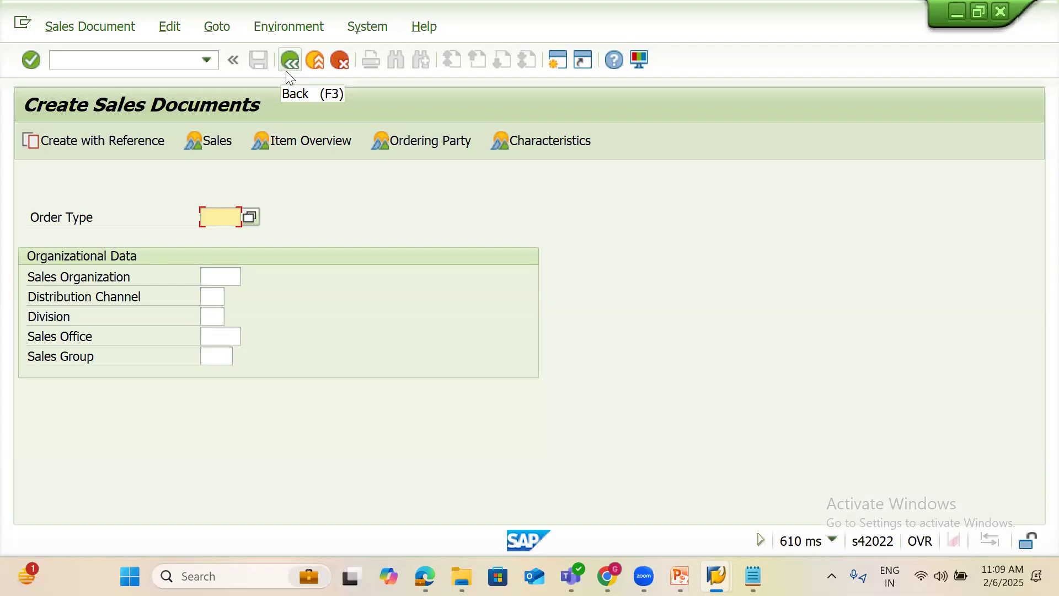
Go back from Create Sales Documents to the SAP Easy Access menu
click(286, 71)
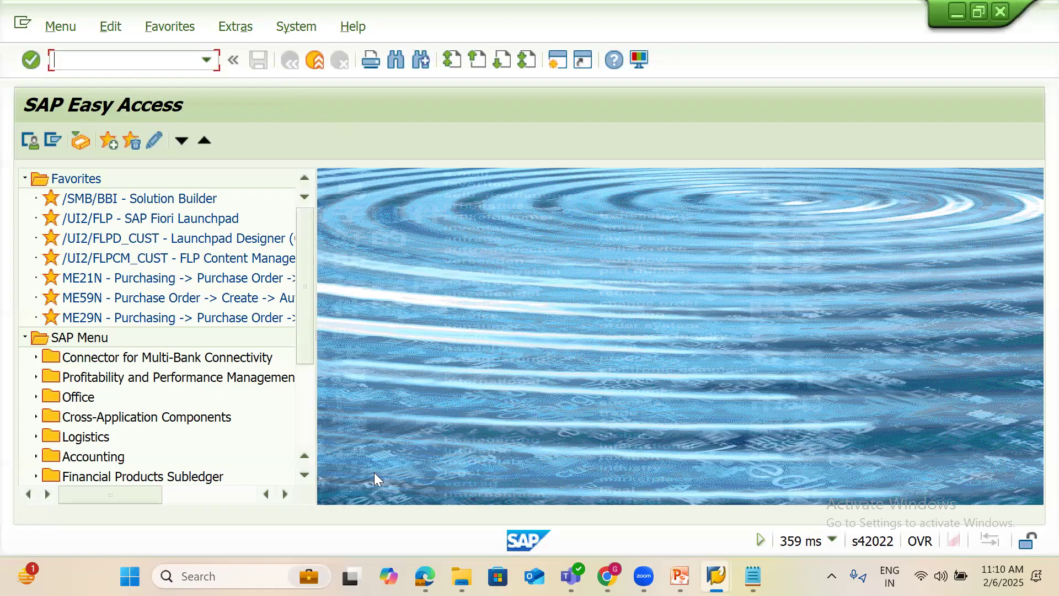
Switch with Alt+Tab to the browser's new purchase order draft page
key(alt+Tab)
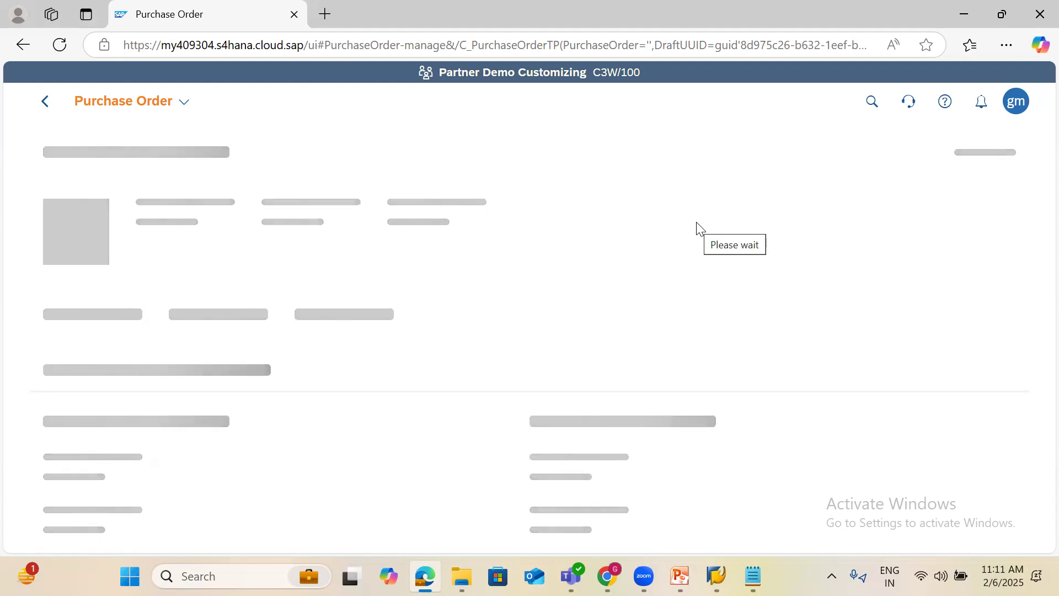
Present slide 8, 'What is SAP R/3?', of the SAP MM training deck as a slideshow
mouse_move(715, 576)
click(688, 560)
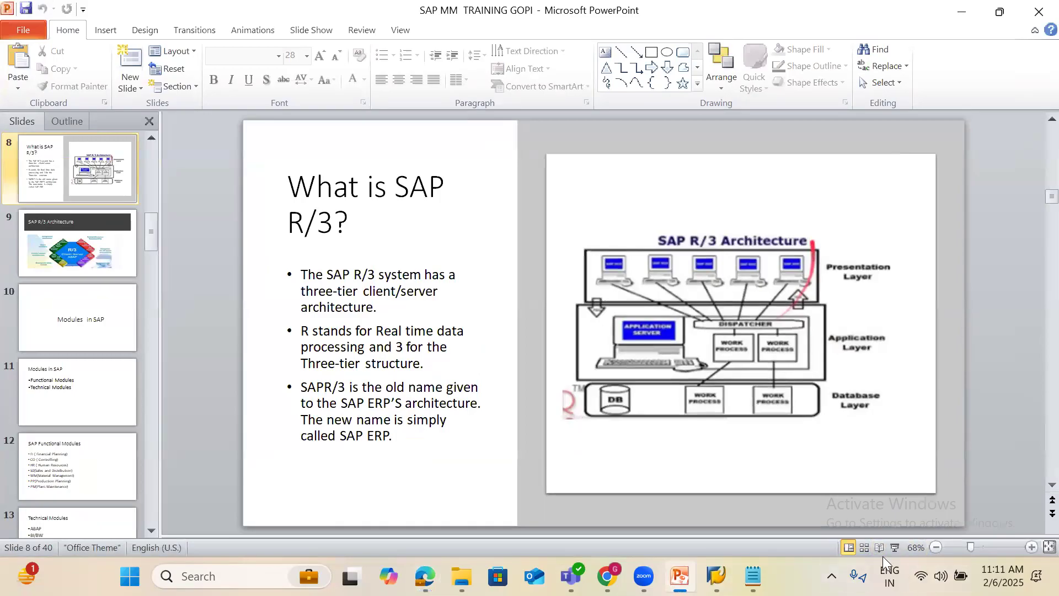
click(894, 548)
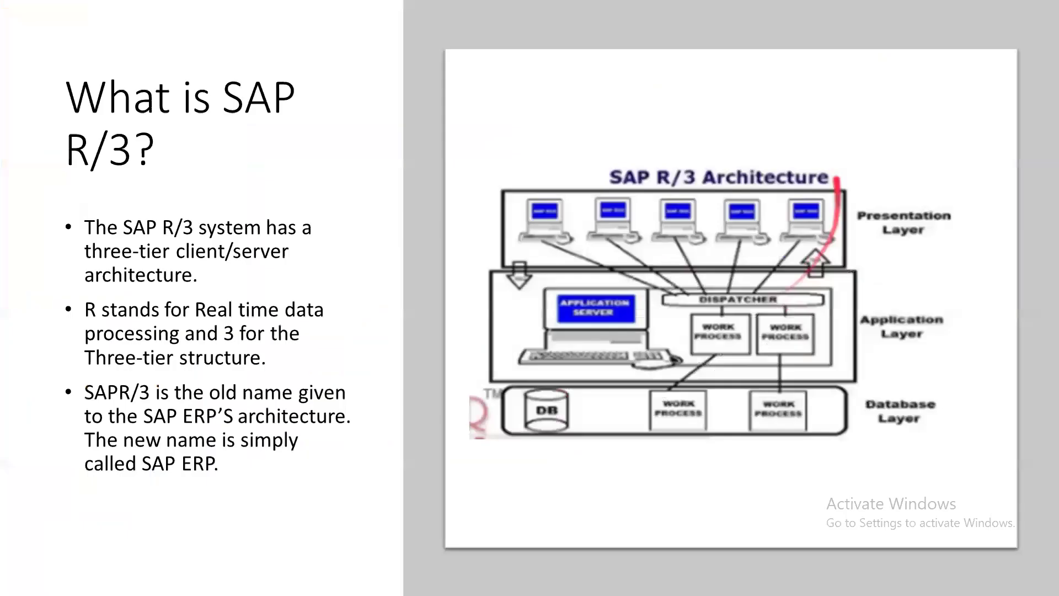
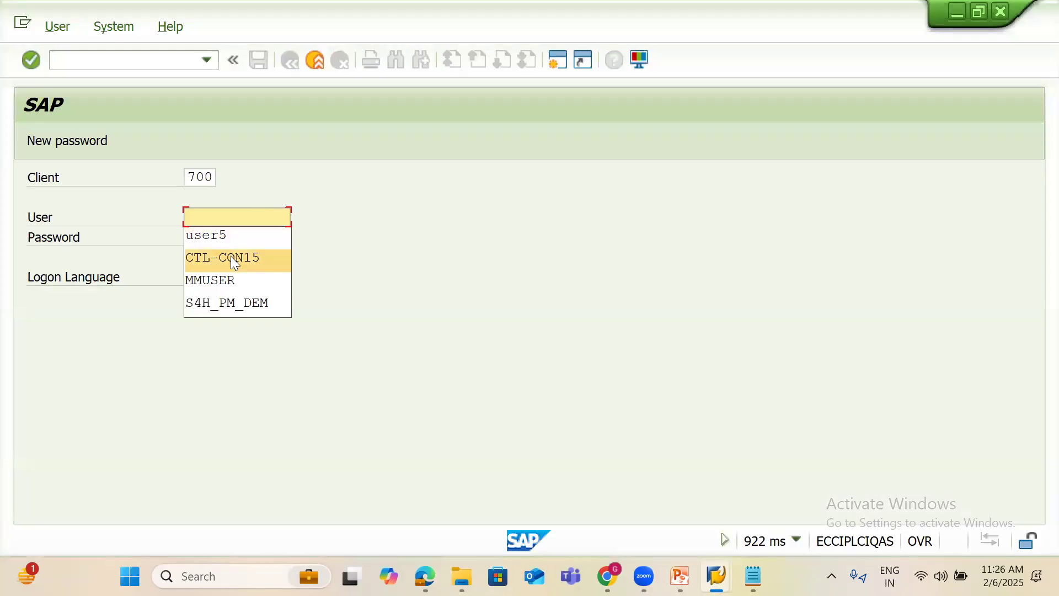
Log on to client 700 as the saved user and start ME51N to create a purchase requisition
click(224, 237)
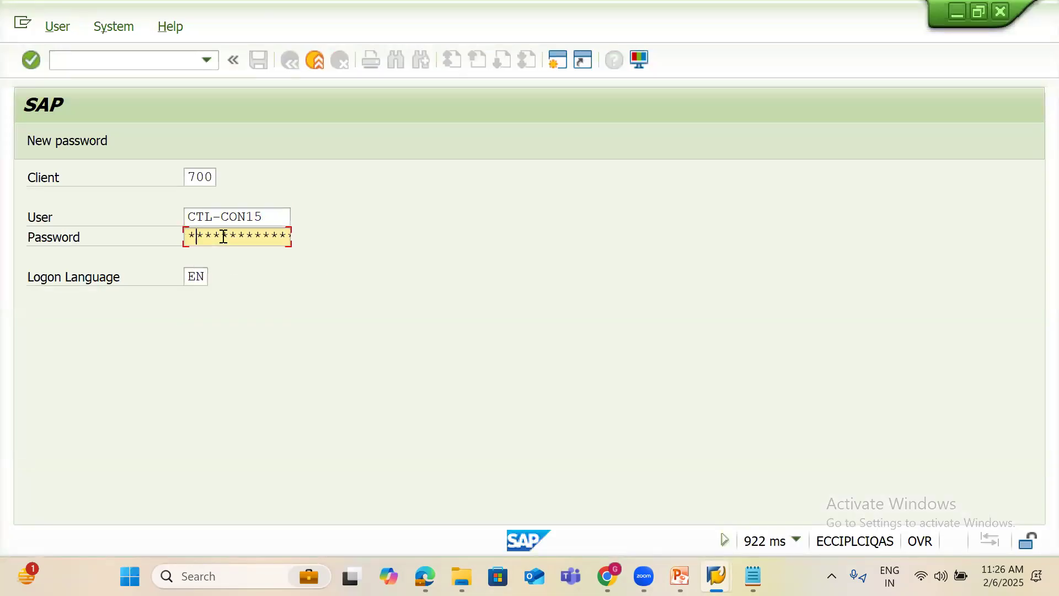
text(*********)
key(Return)
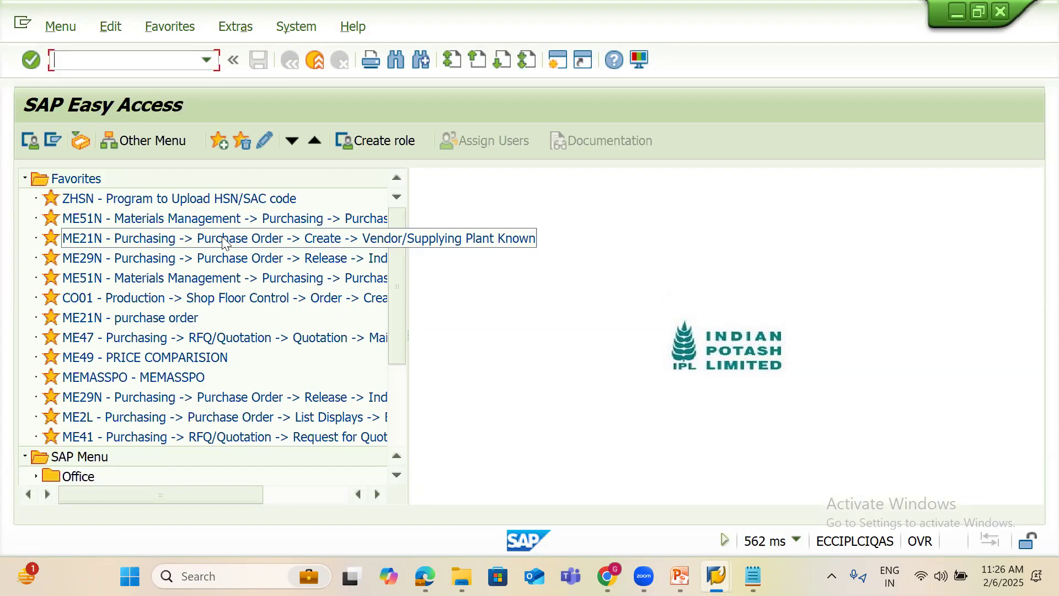
text(ME51N)
key(Return)
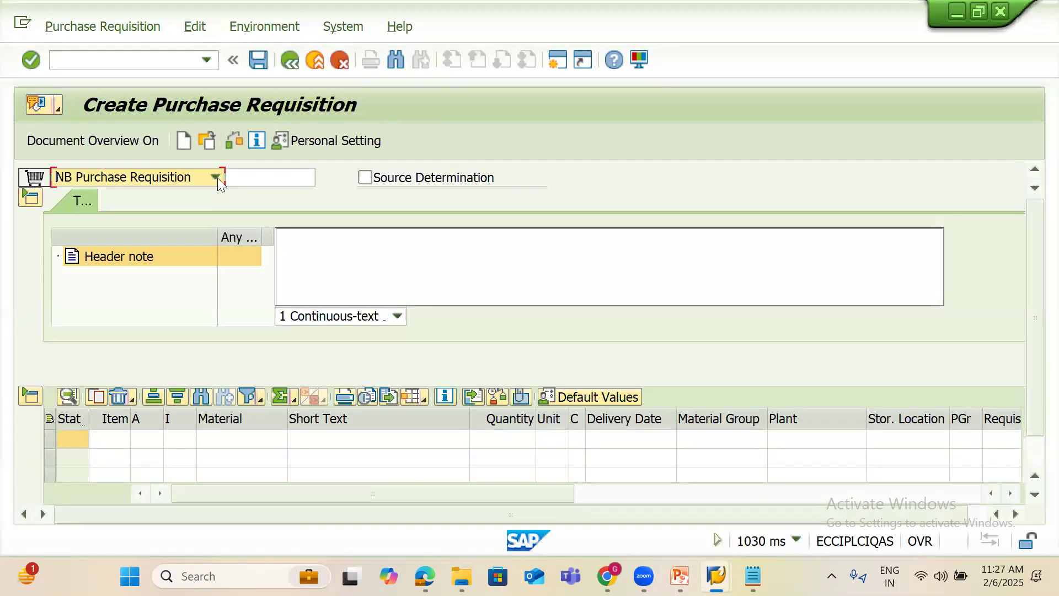
Choose ZSR Sugar PR as the requisition type, then return to the SAP Easy Access menu
click(214, 177)
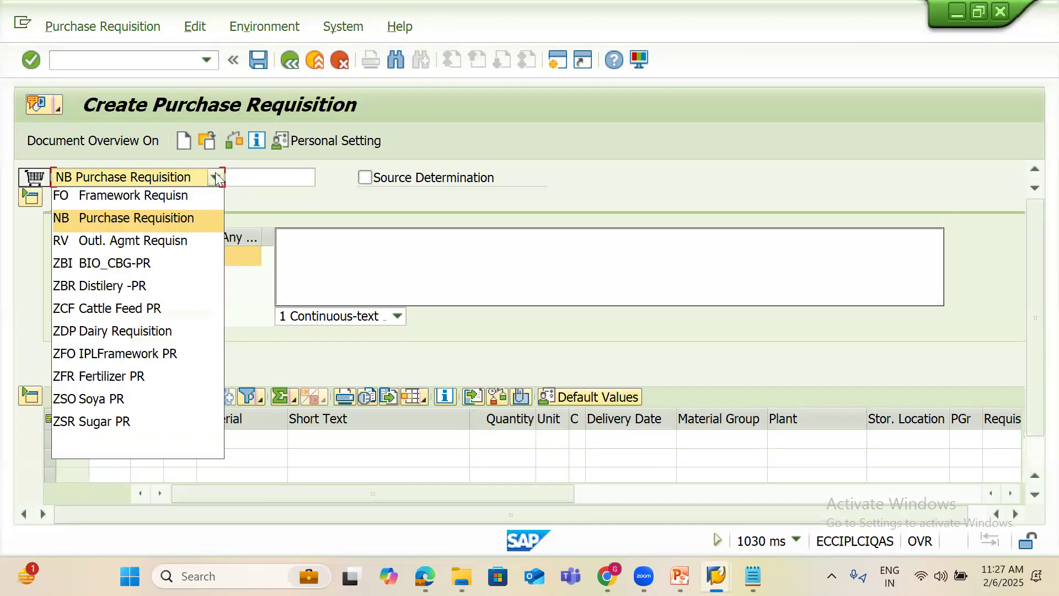
click(136, 421)
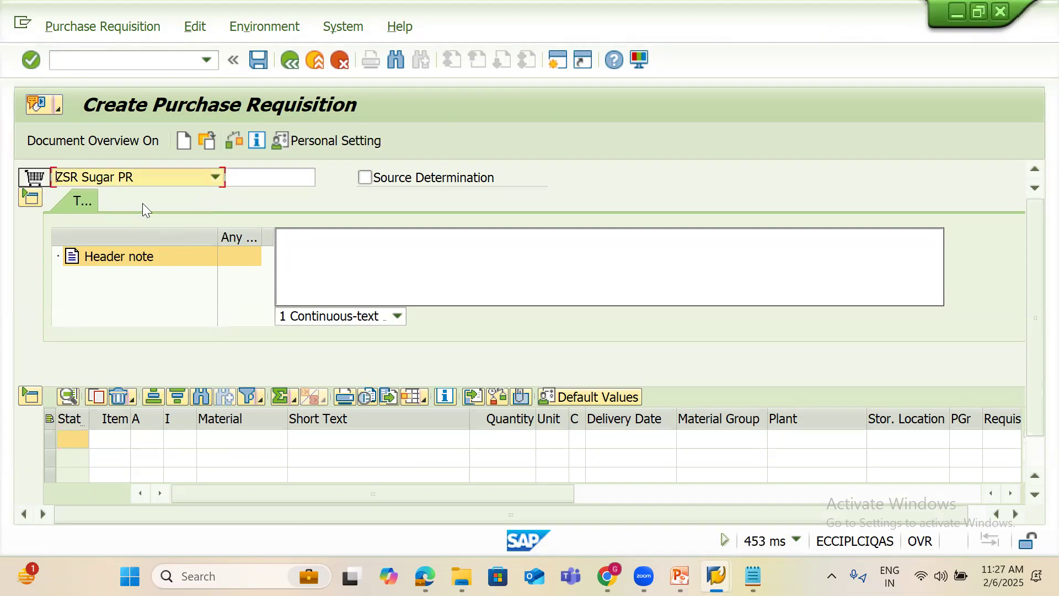
click(216, 438)
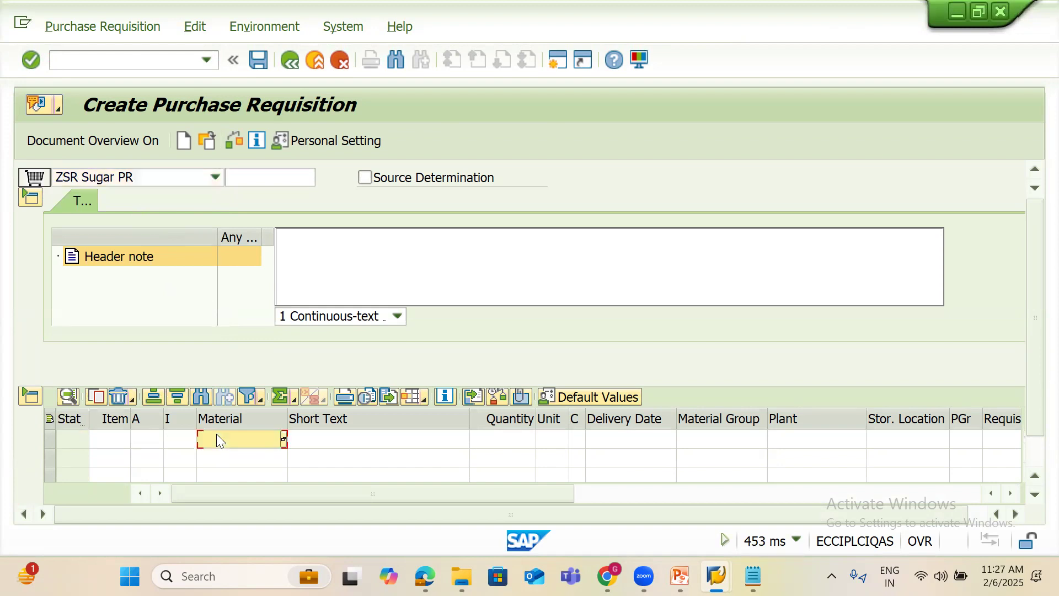
click(283, 434)
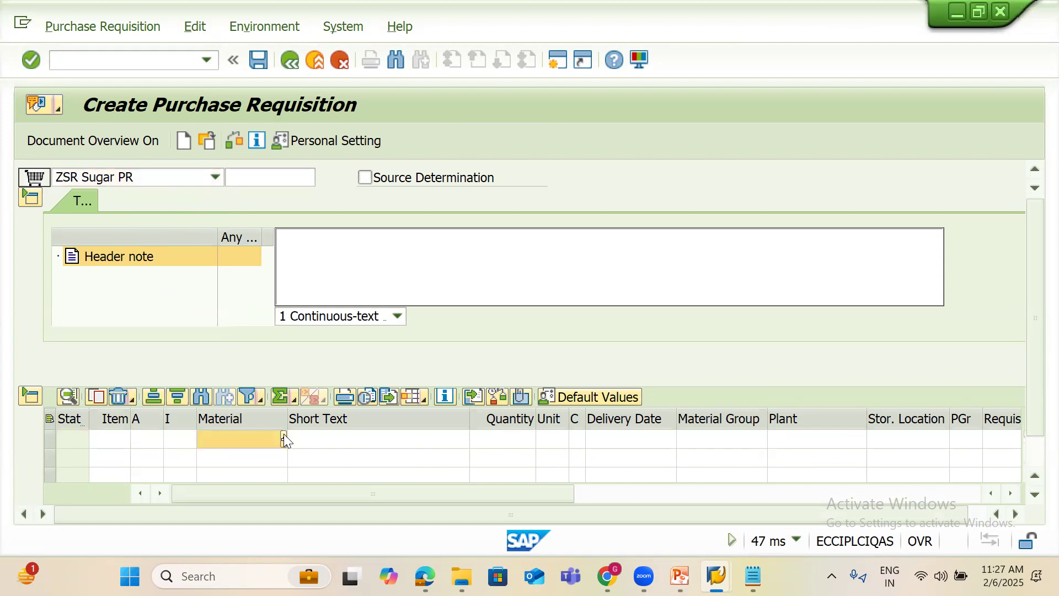
key(F3)
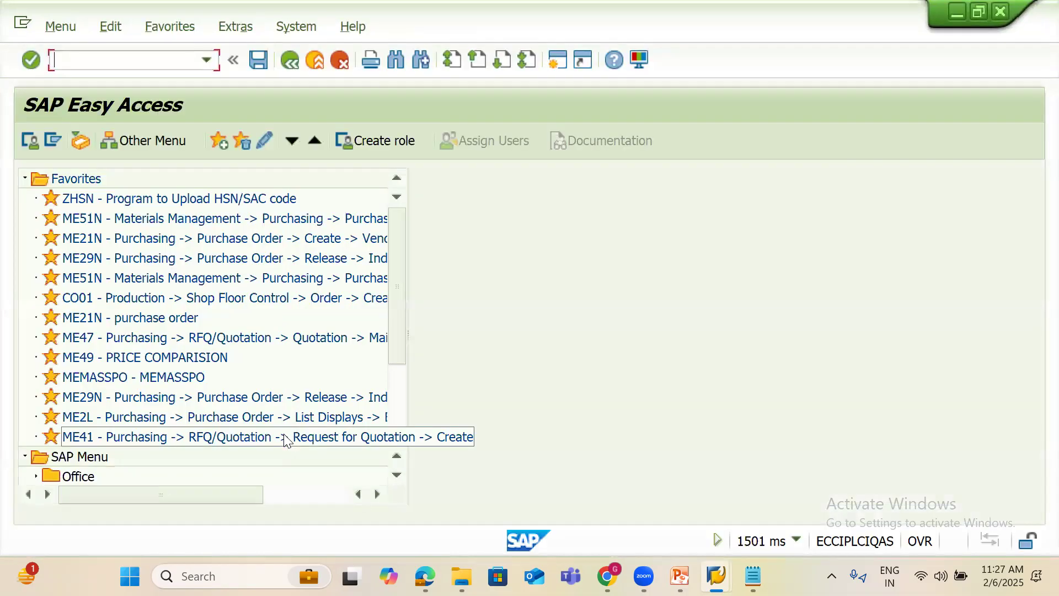
Run the MM60 materials list for plant 1440
text(MM60)
key(Return)
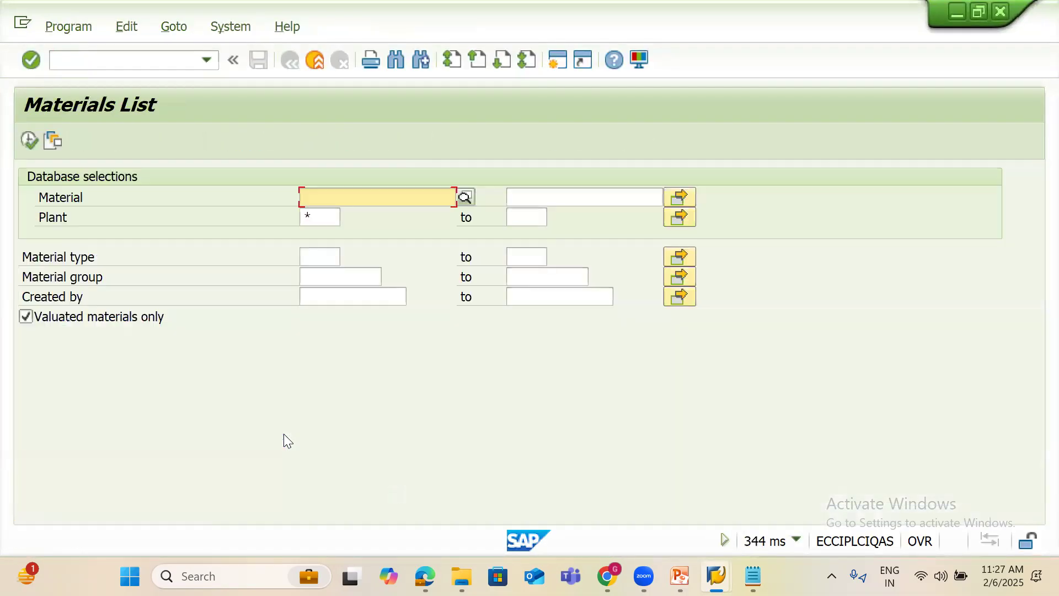
click(310, 216)
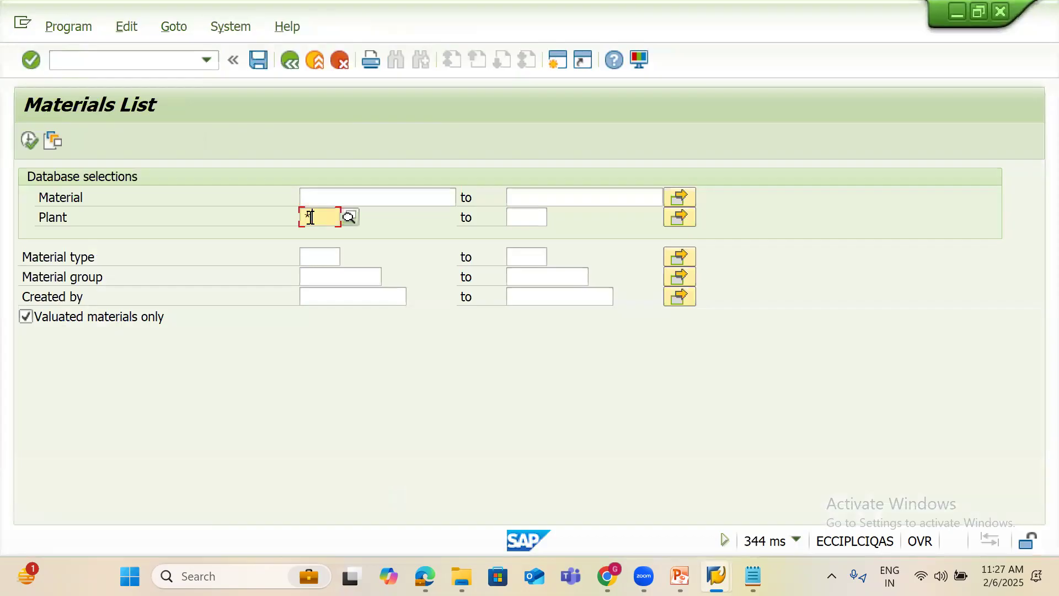
text(1440)
click(34, 147)
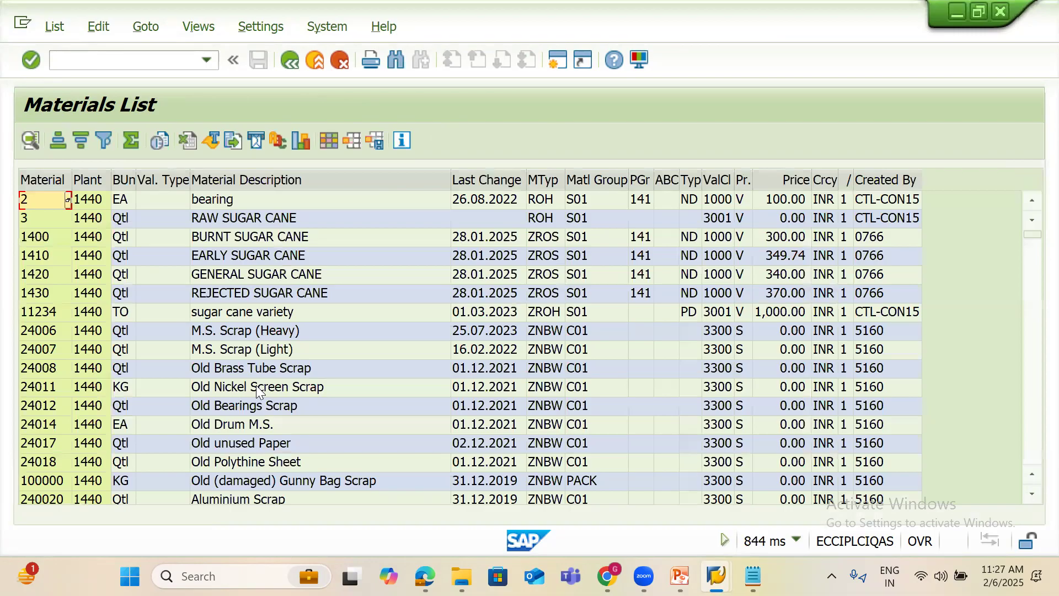
click(1035, 368)
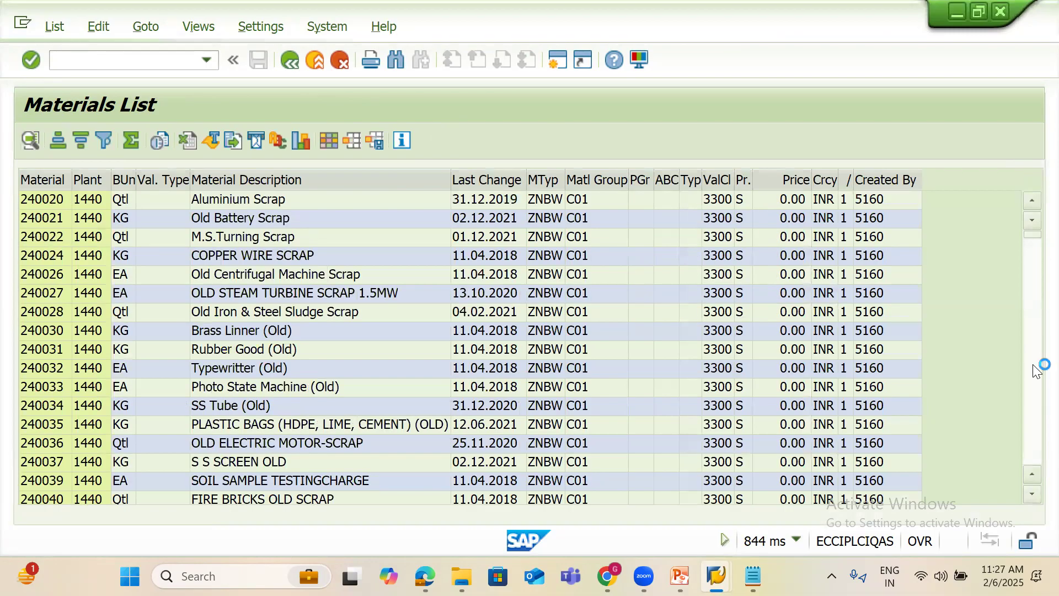
click(1032, 397)
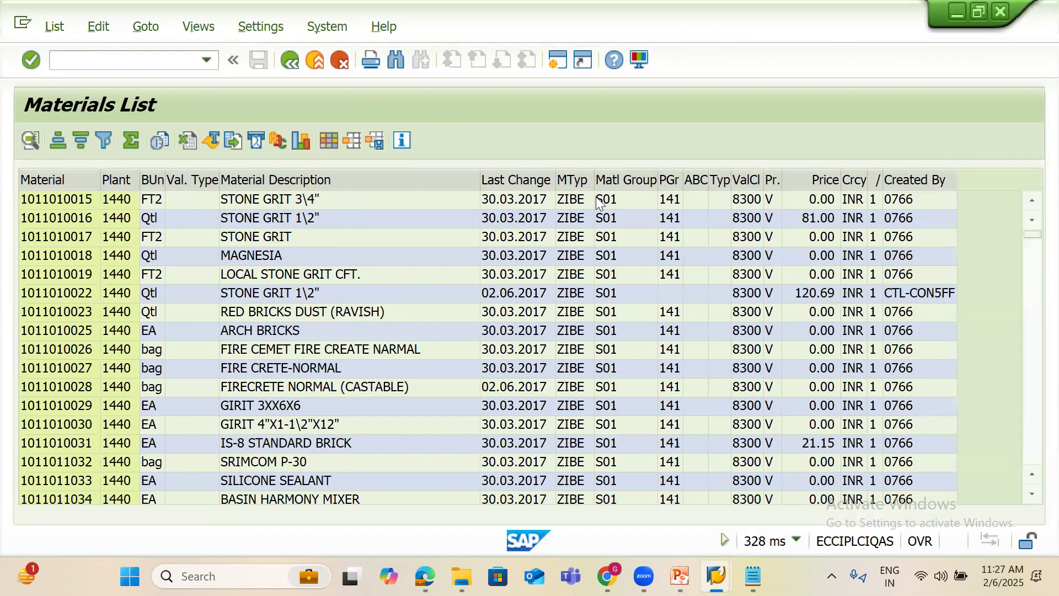
click(574, 180)
click(105, 141)
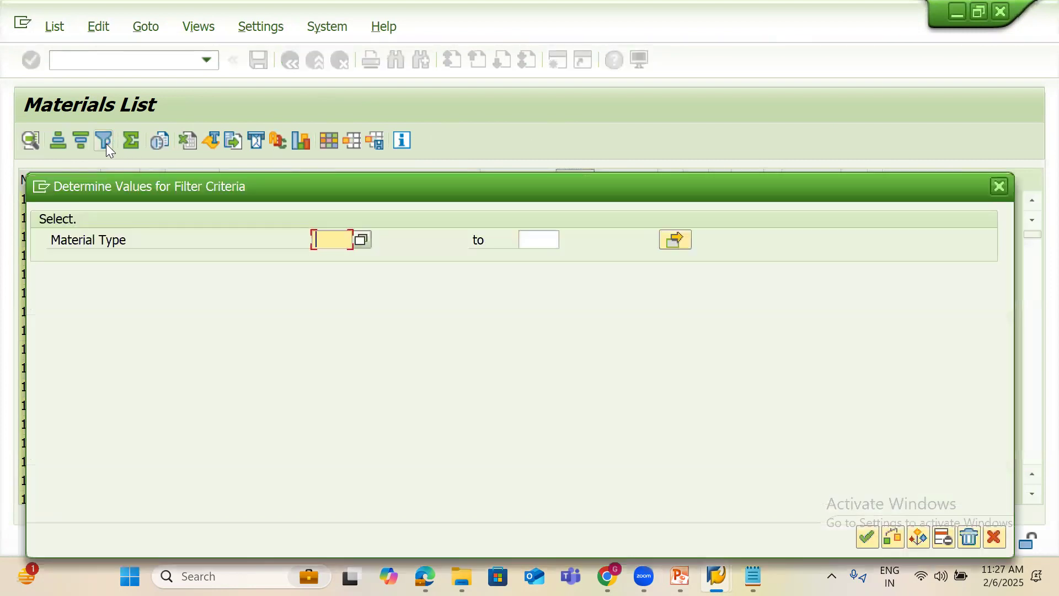
text(ZIBE)
key(Return)
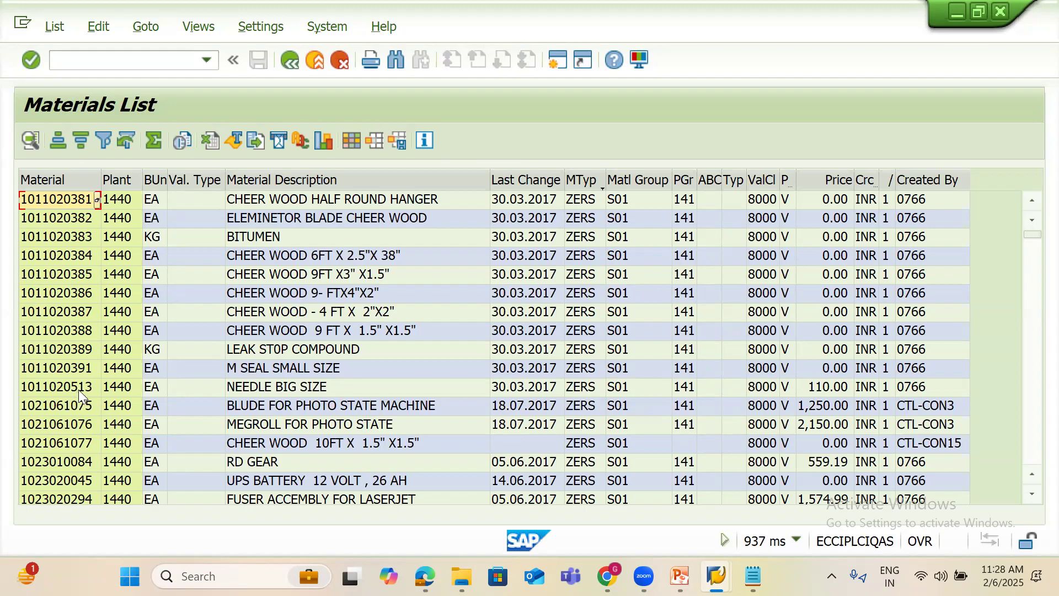
click(77, 356)
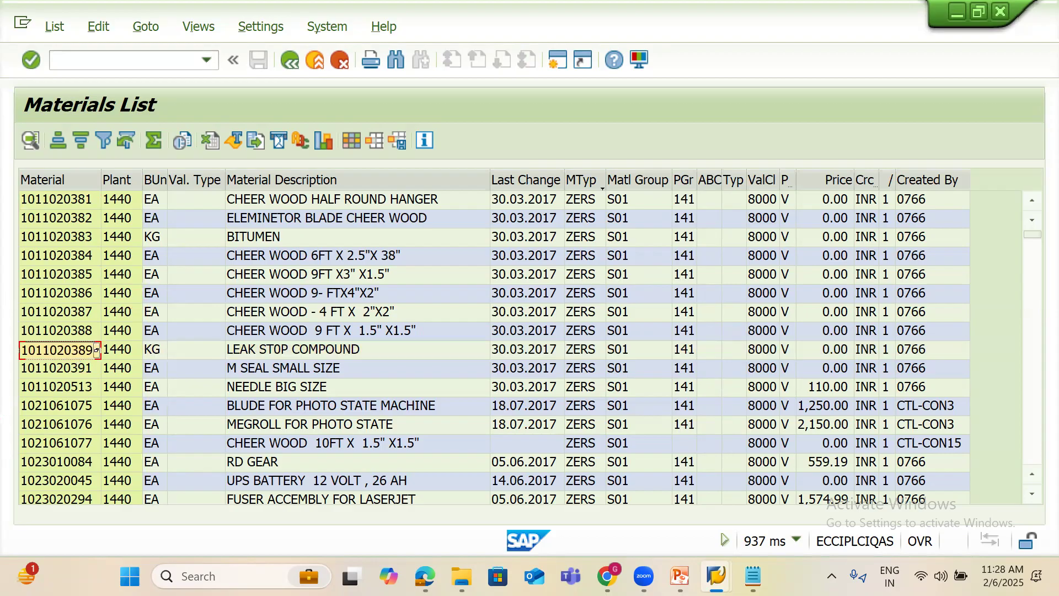
mouse_move(716, 576)
click(794, 491)
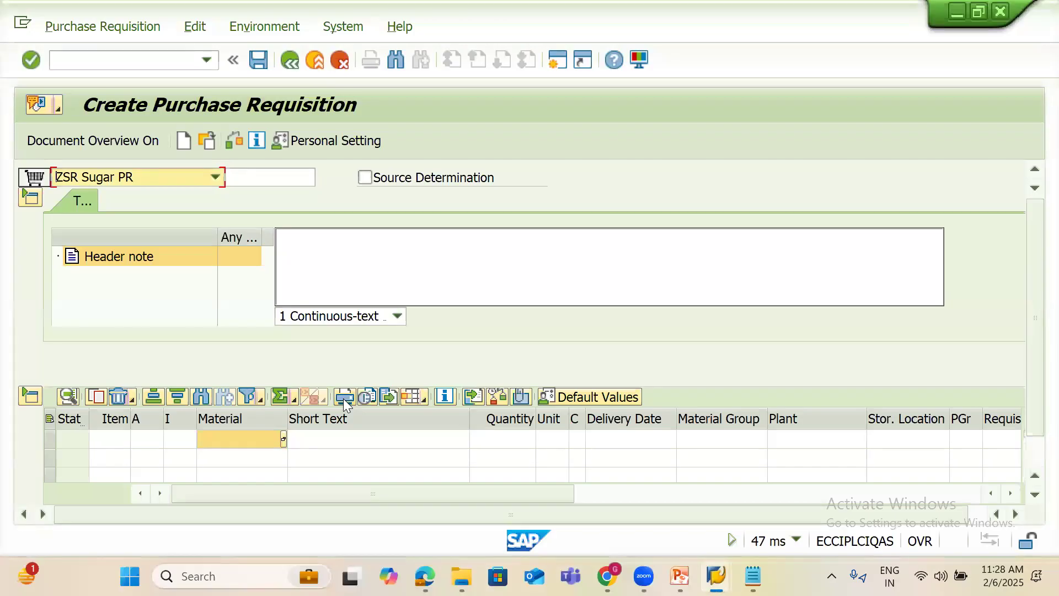
click(222, 438)
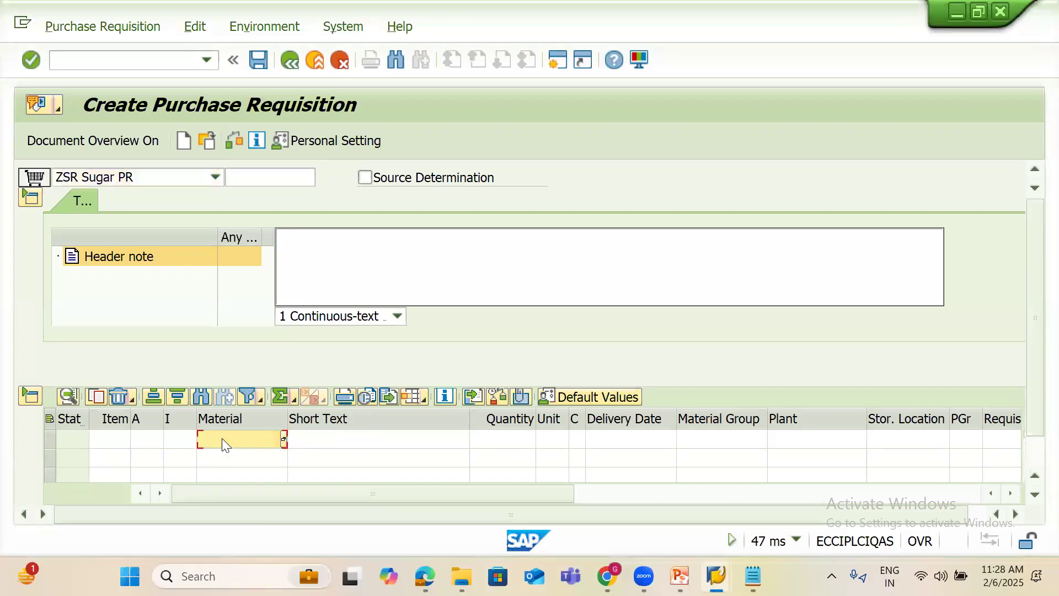
key(ctrl+v)
click(509, 441)
text(10)
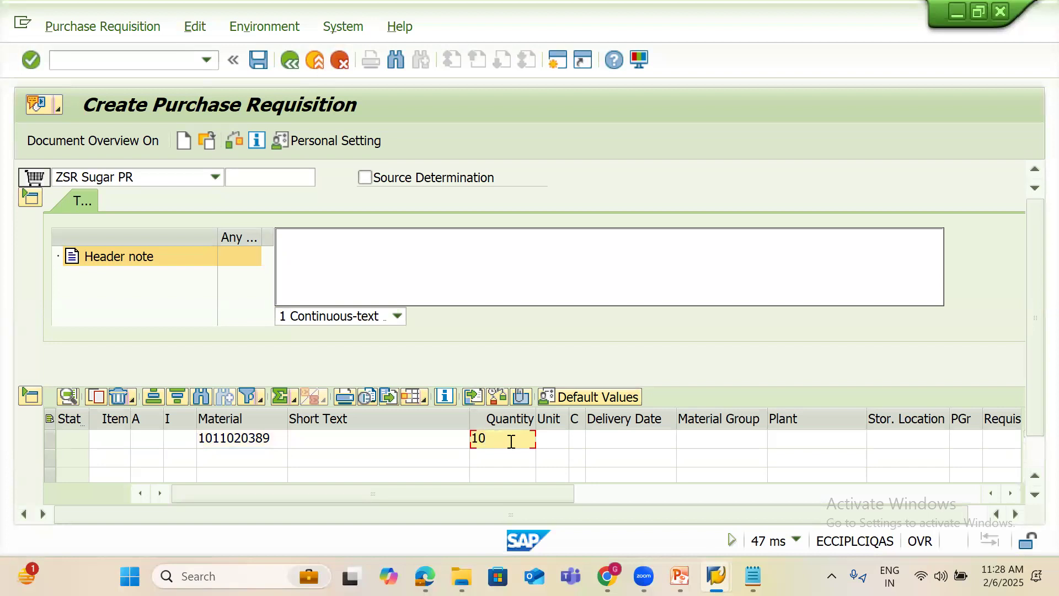
key(Tab)
key(Tab)
key(Tab)
key(Tab)
key(Tab)
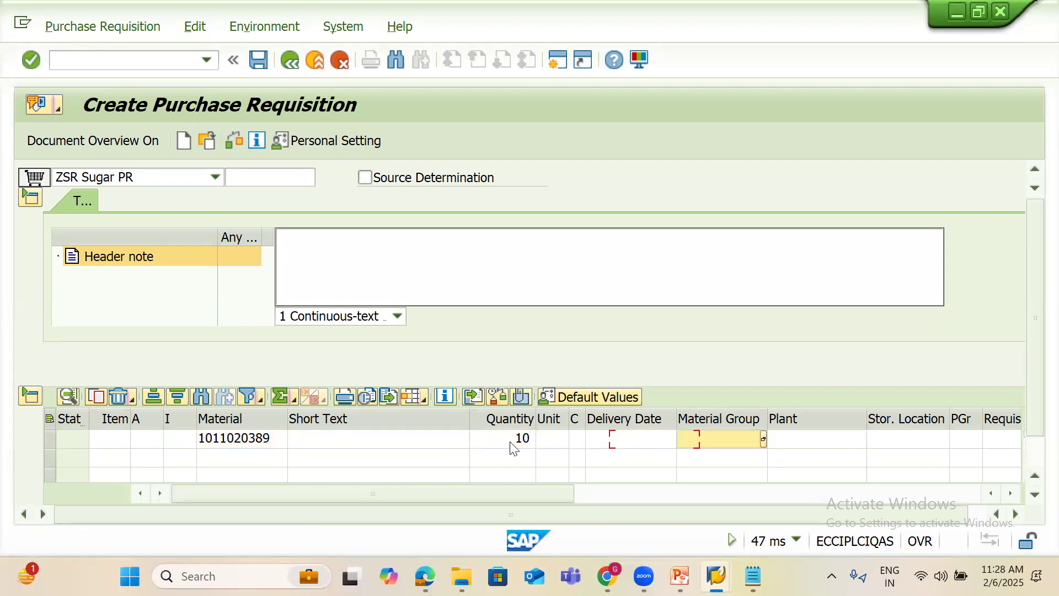
text(1440)
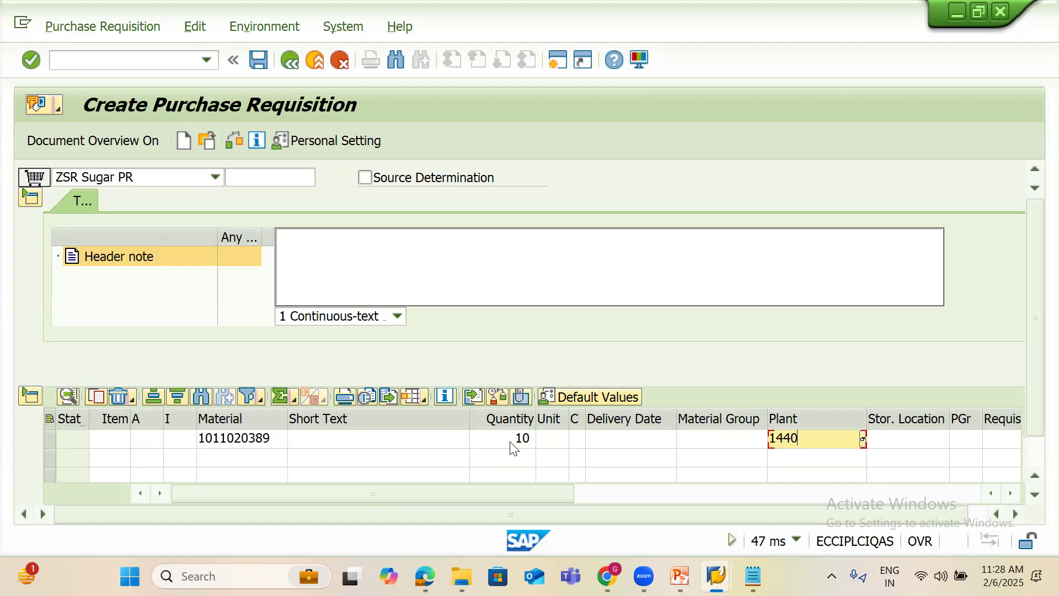
key(Tab)
text(141)
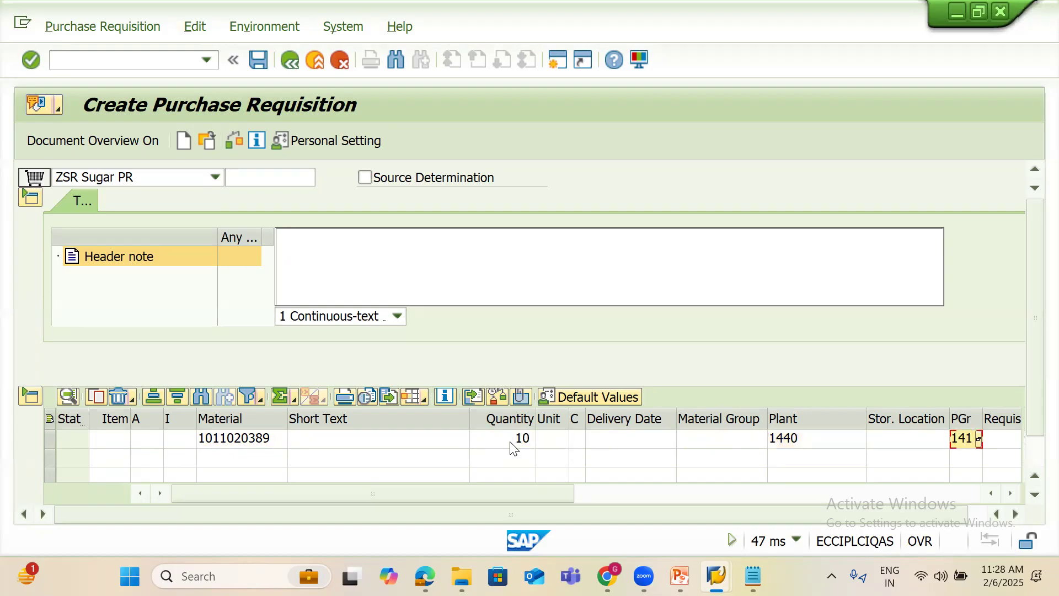
key(Tab)
text(GOPI)
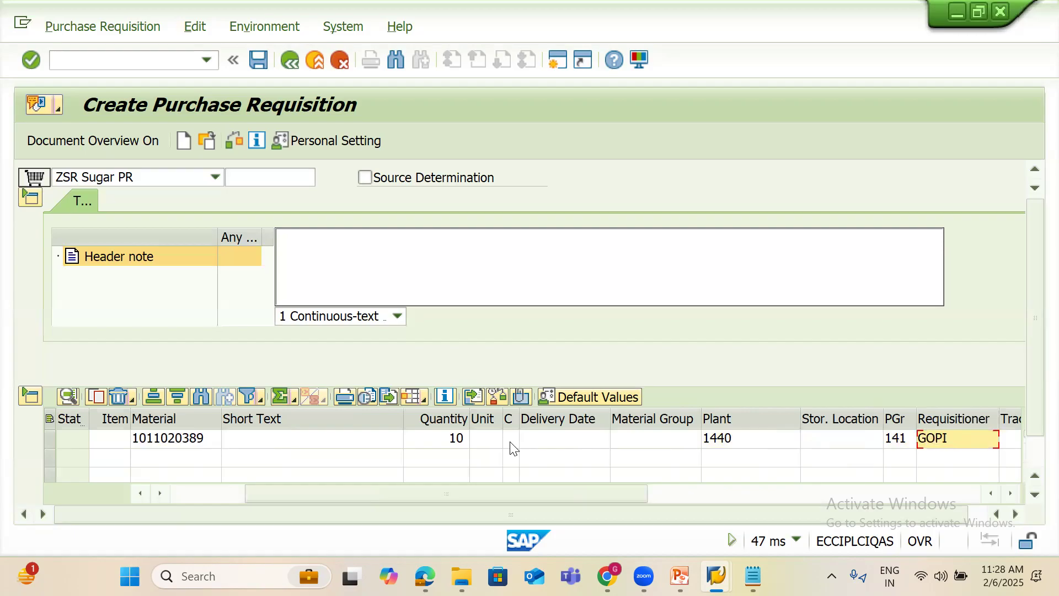
key(Return)
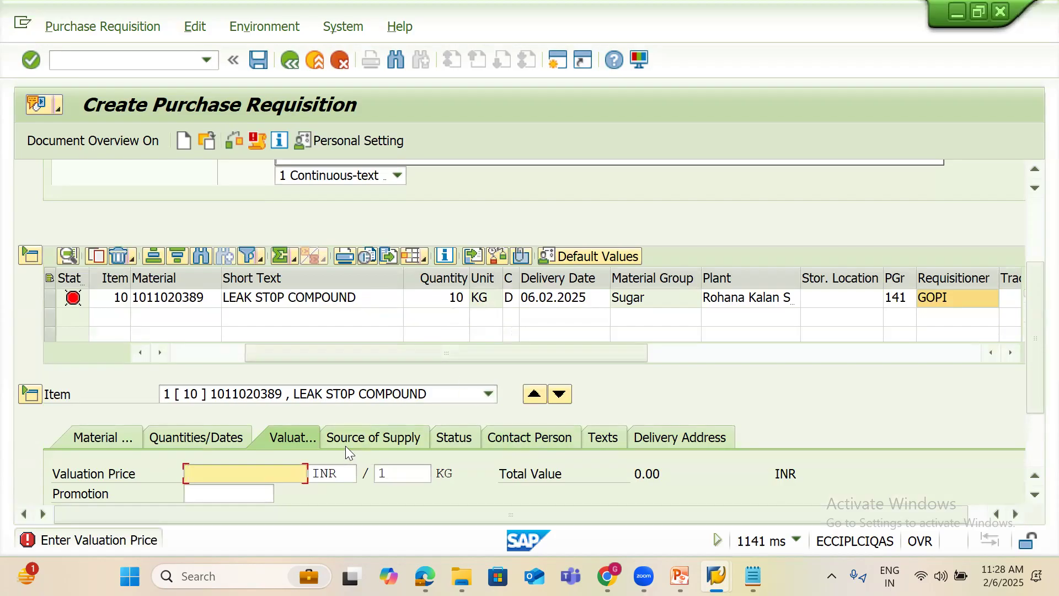
Enter a 500 valuation price, check the 5,000.00 total, and save the requisition
text(500)
key(Return)
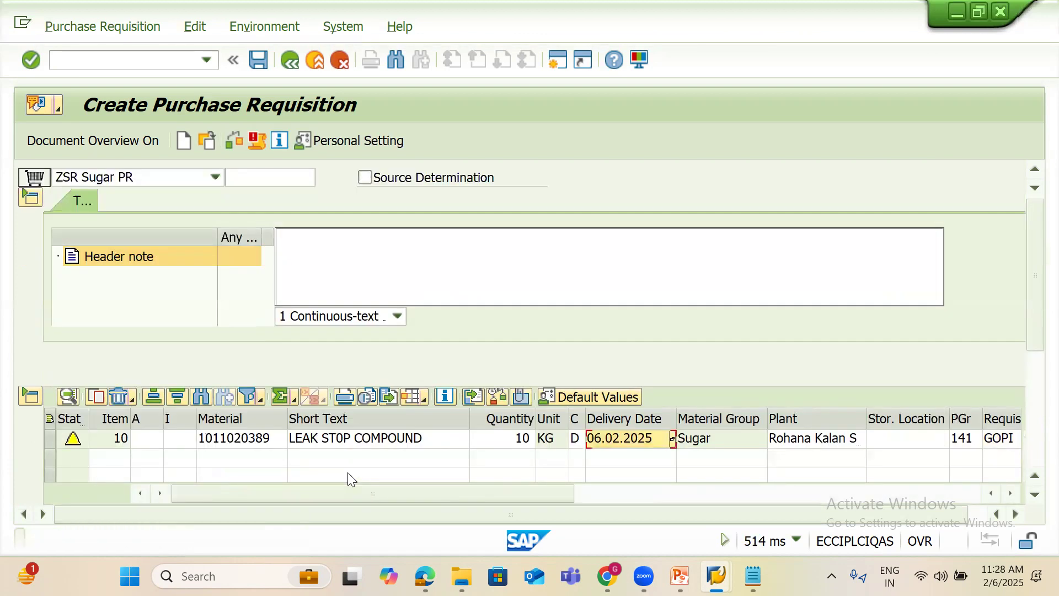
scroll(1036, 415, down, 3)
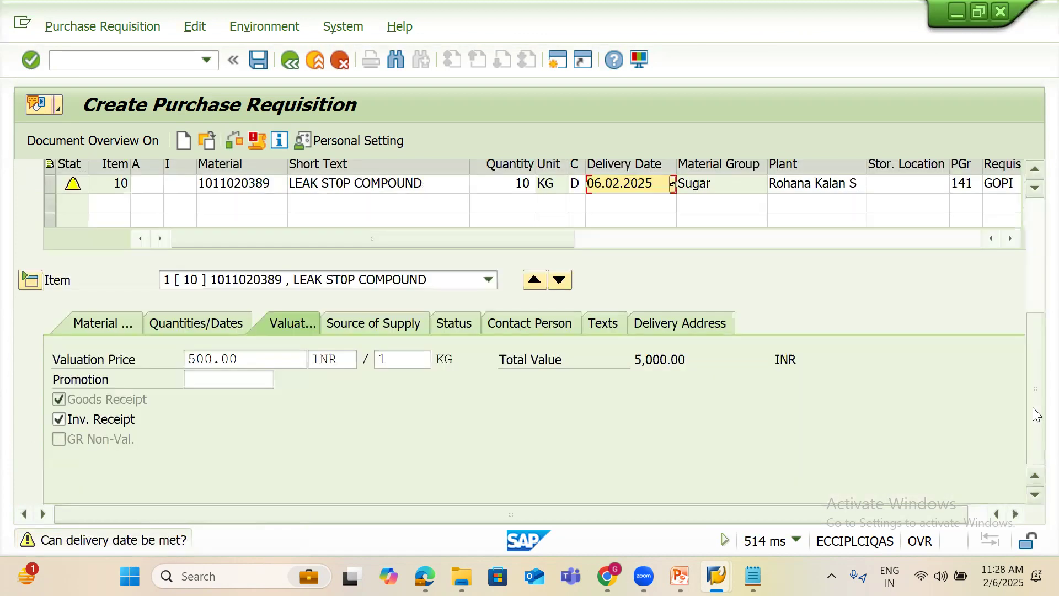
double_click(674, 359)
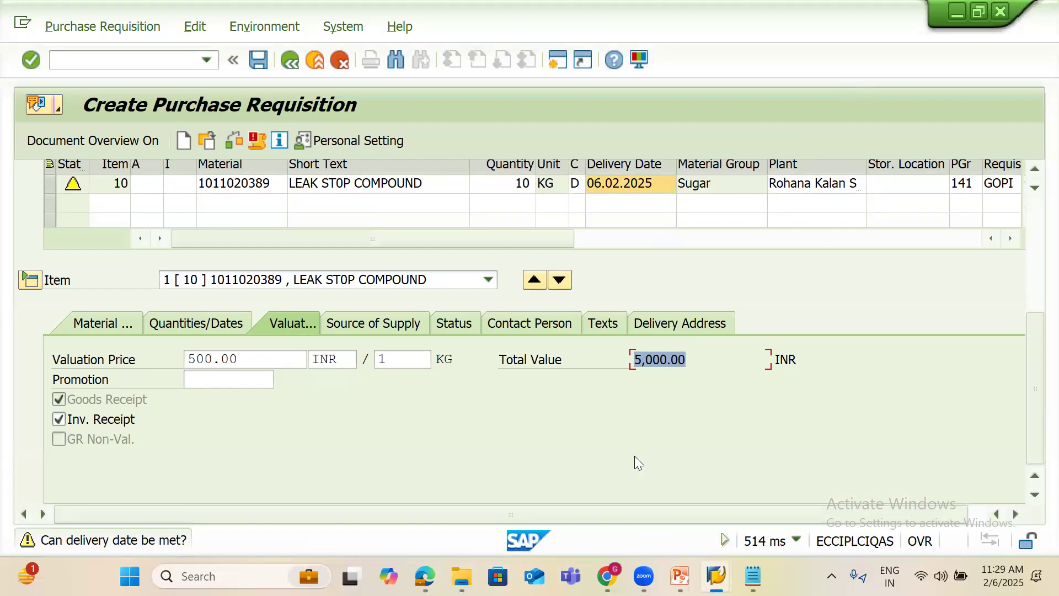
click(258, 65)
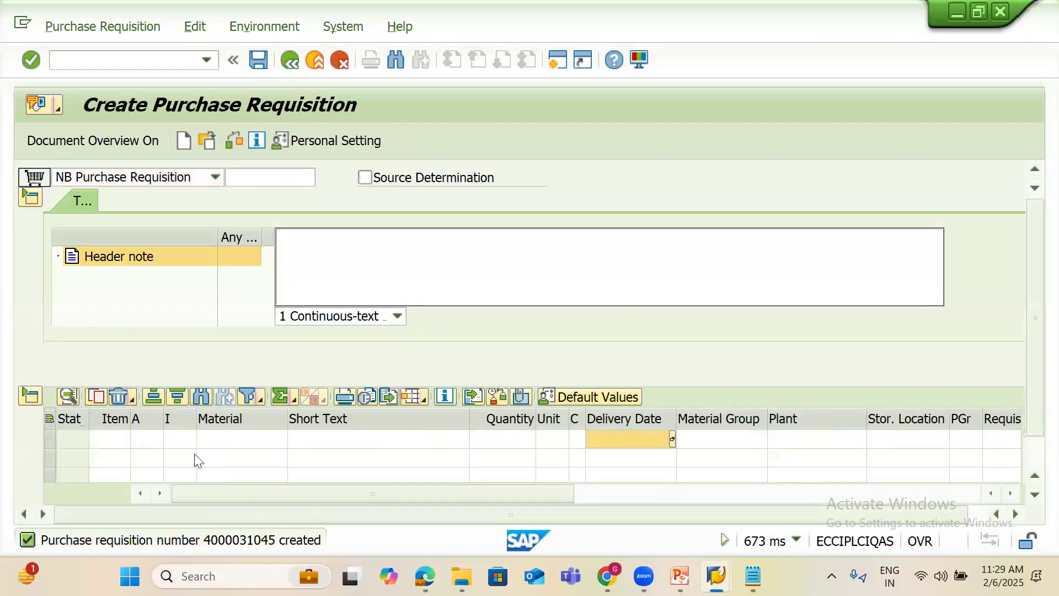
key(F1)
drag(248, 114, 328, 114)
key(ctrl+c)
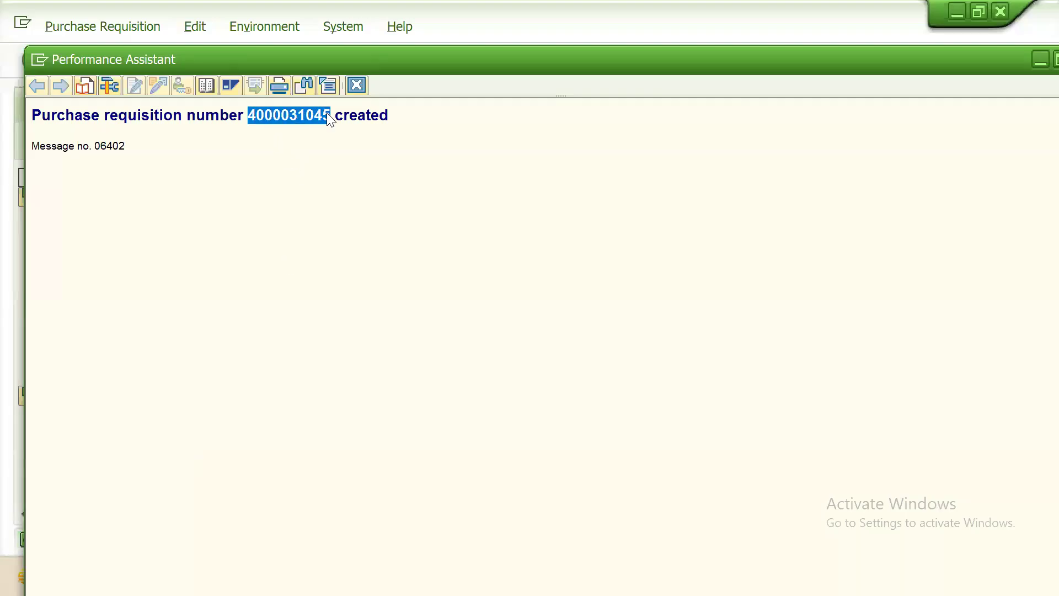
click(356, 85)
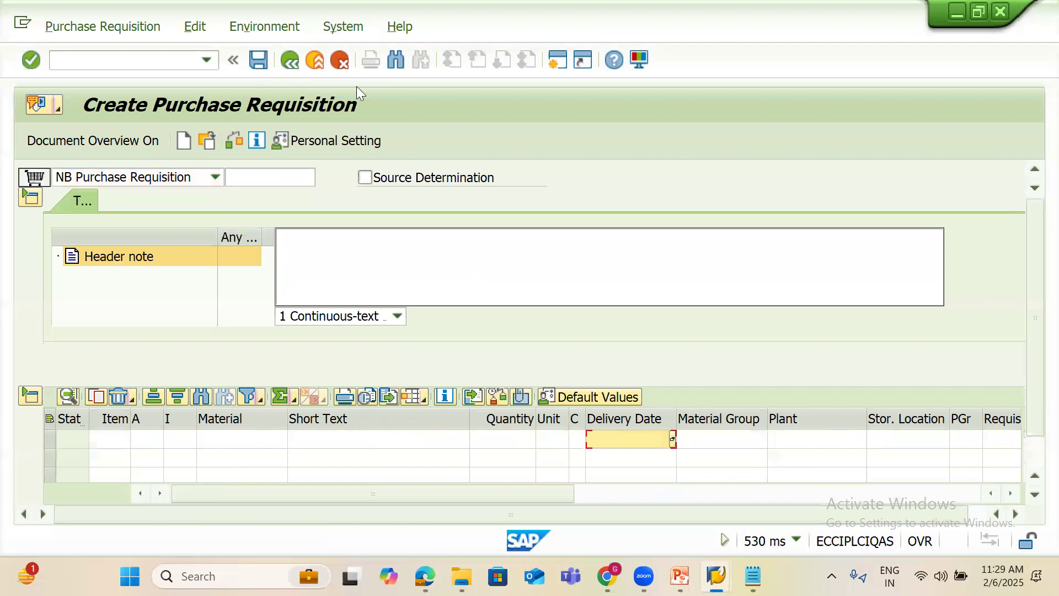
click(141, 58)
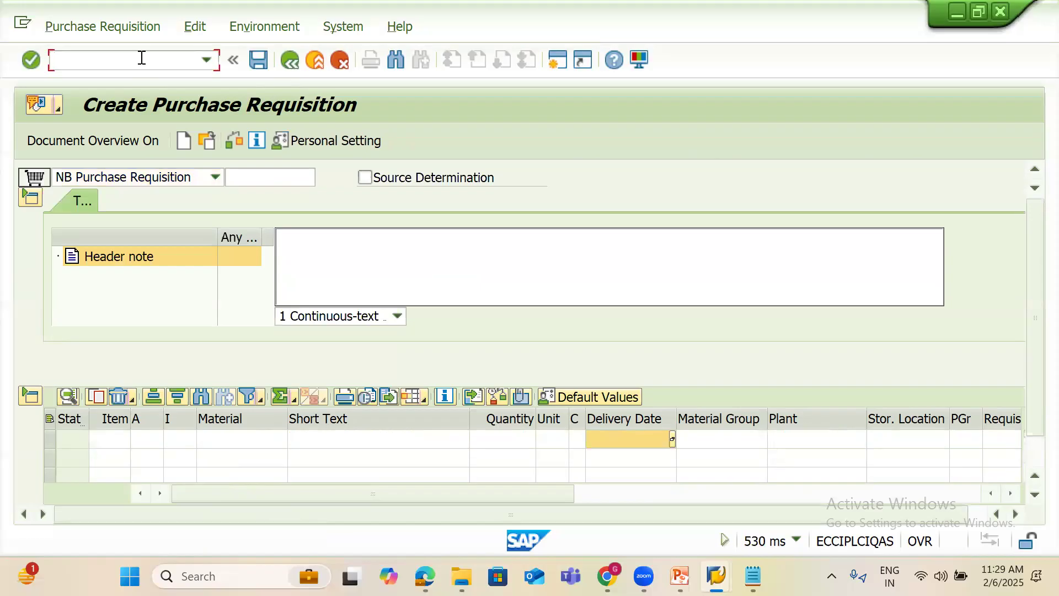
text(/NME54N)
key(Return)
key(Return)
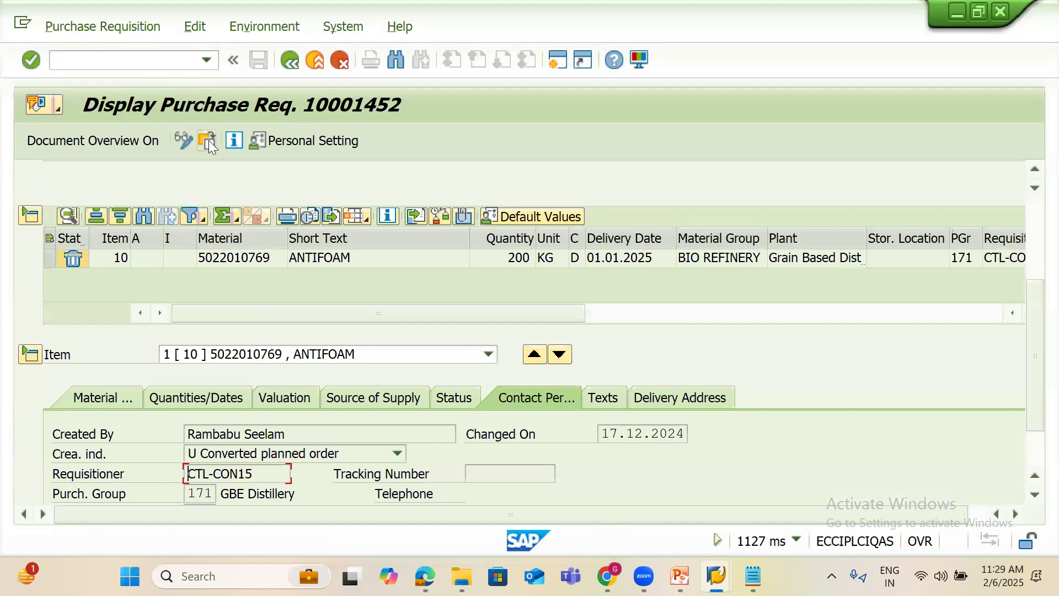
click(209, 140)
key(ctrl+v)
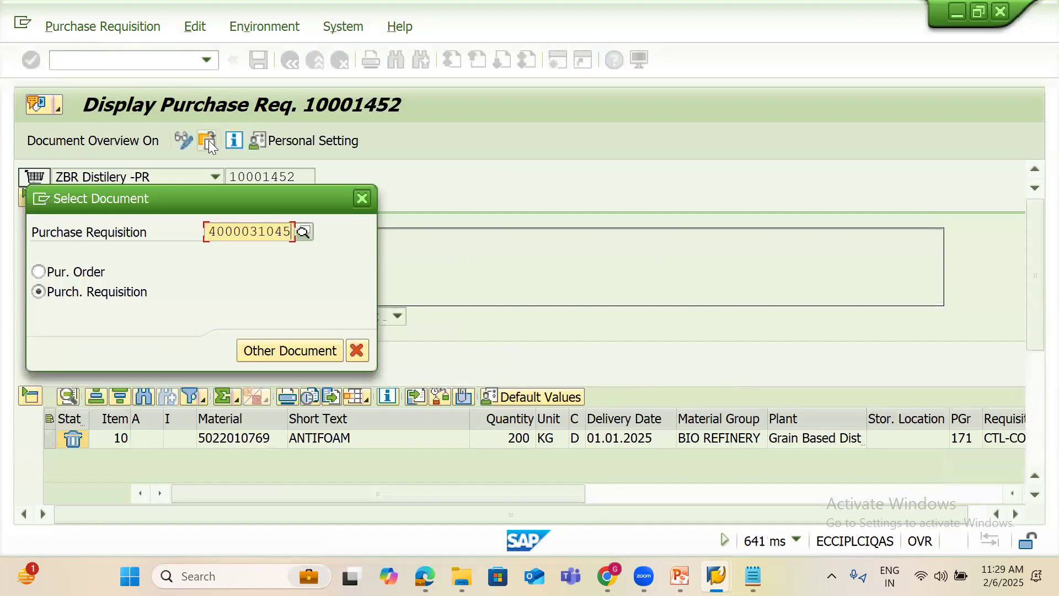
key(Return)
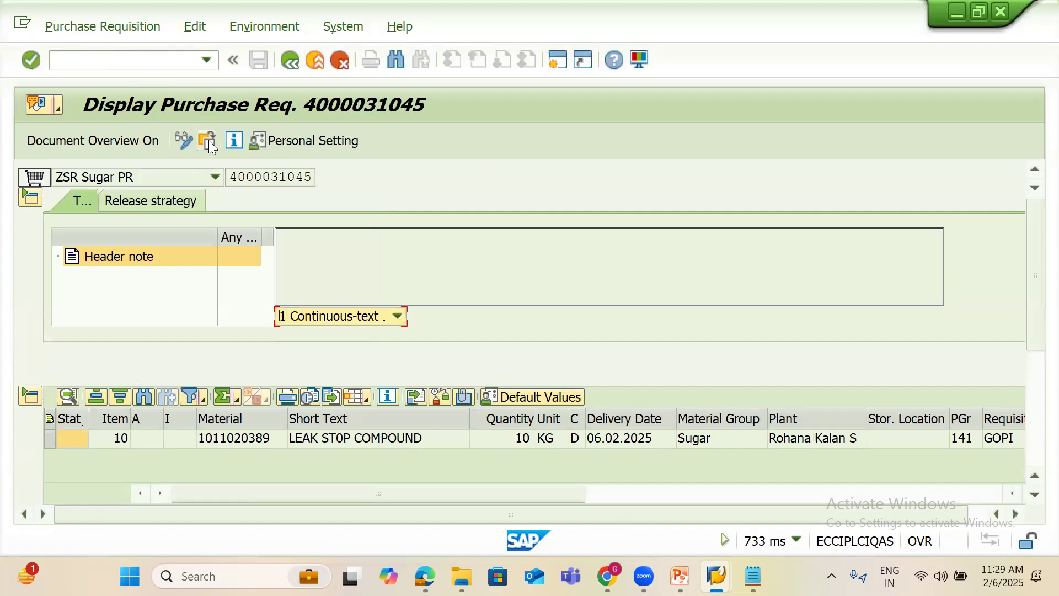
click(170, 200)
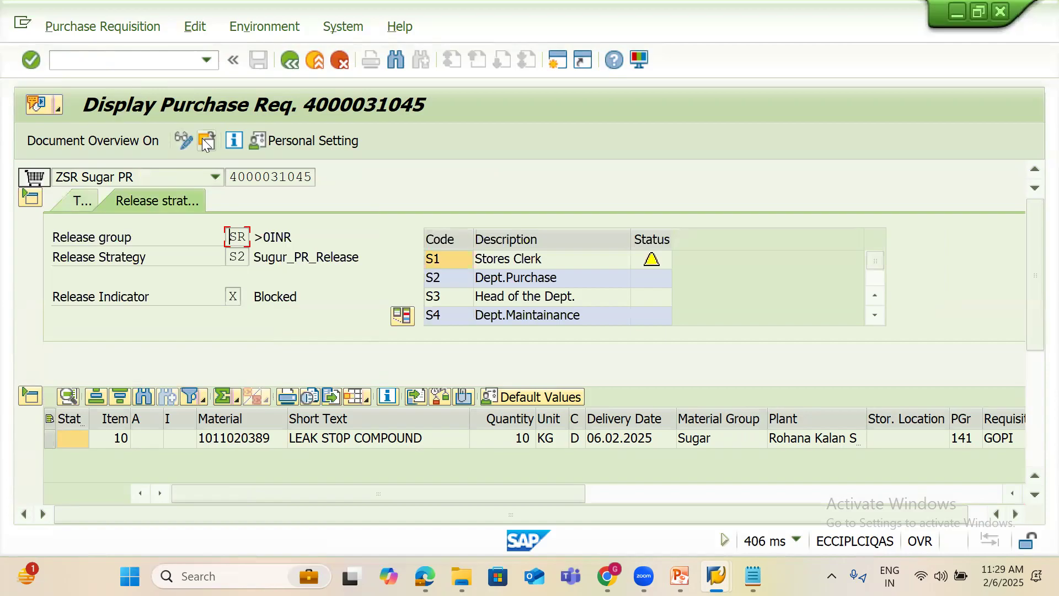
click(183, 142)
click(692, 199)
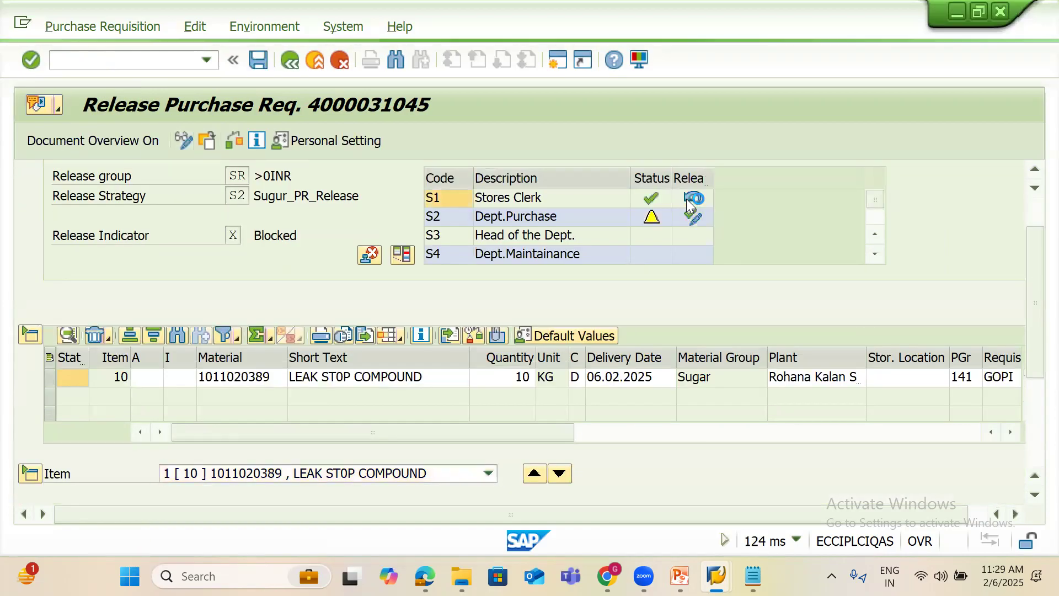
click(691, 277)
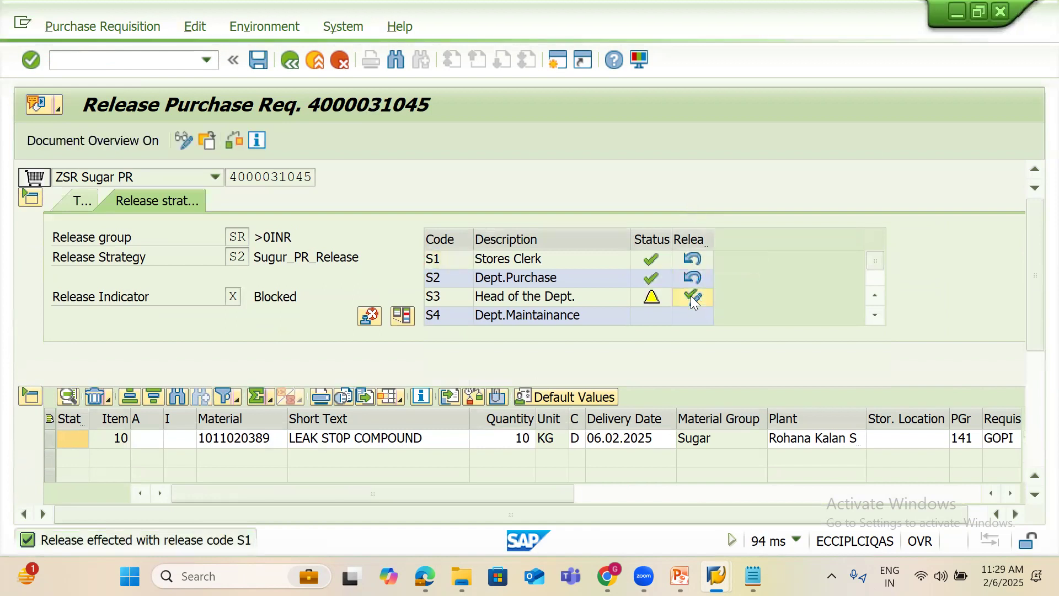
click(691, 296)
click(875, 315)
click(874, 314)
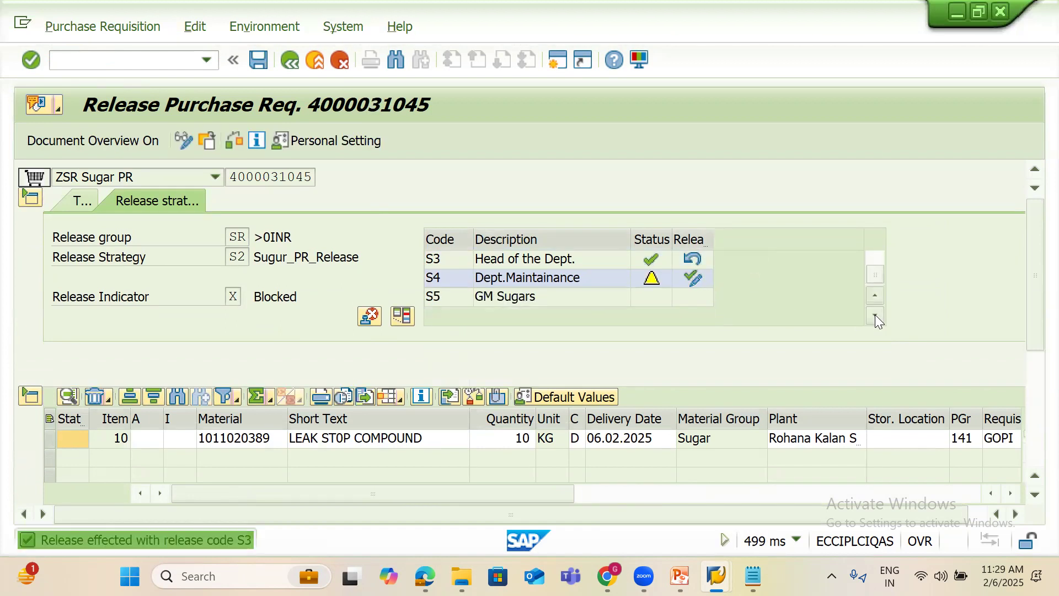
click(693, 278)
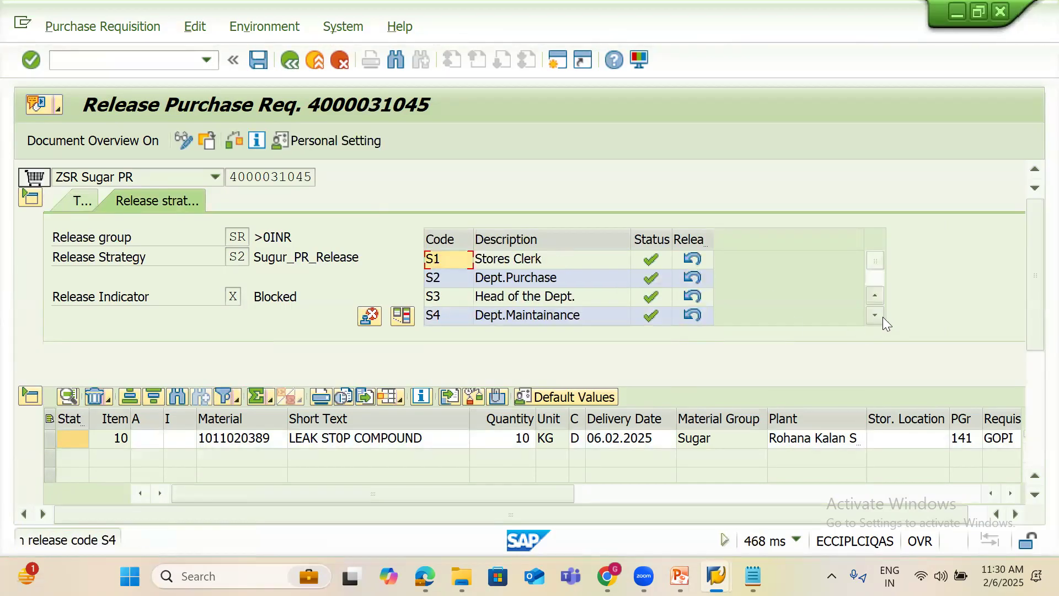
click(876, 315)
click(876, 315)
click(694, 298)
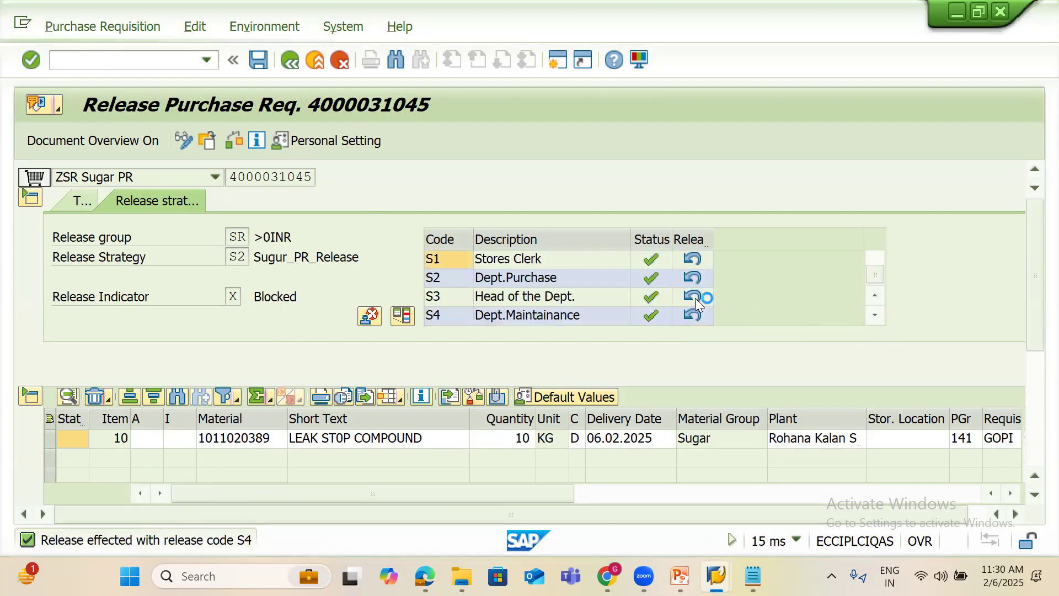
click(258, 62)
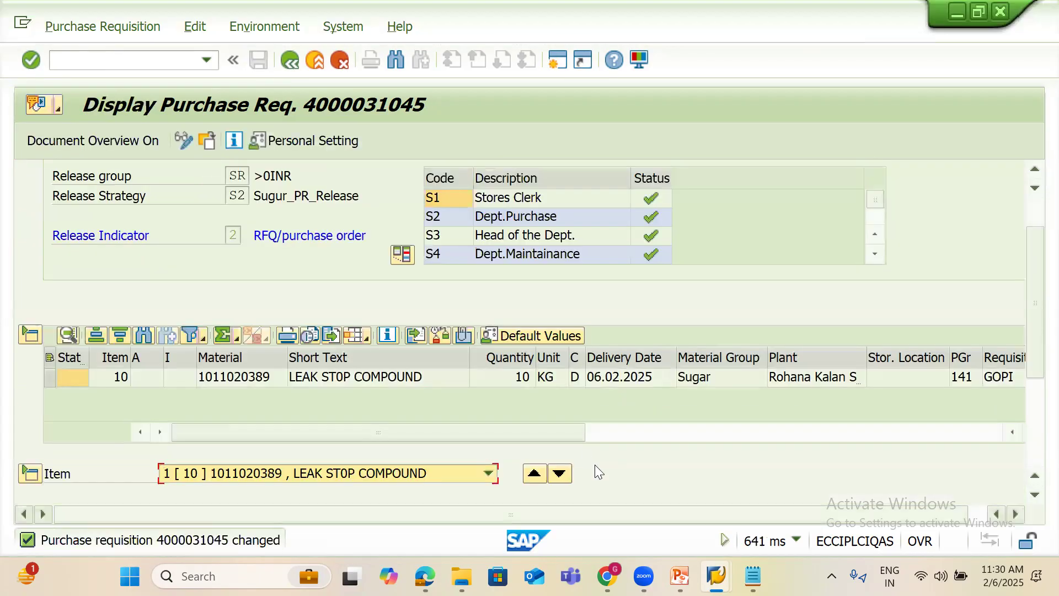
Present slide 25, the Procurement Cycle, full-screen in PowerPoint and end the show
click(677, 574)
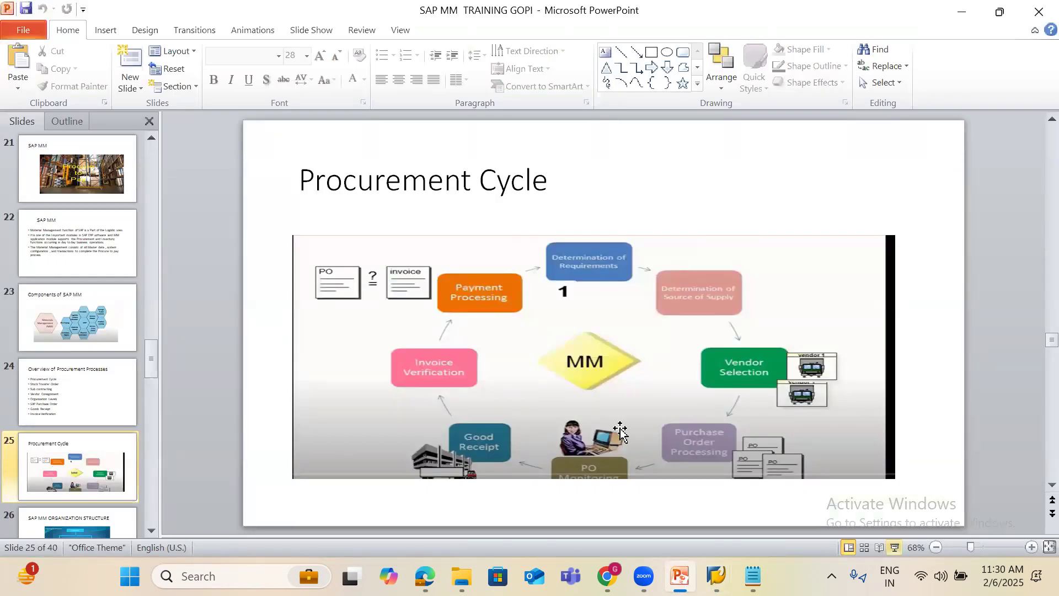
key(shift+F5)
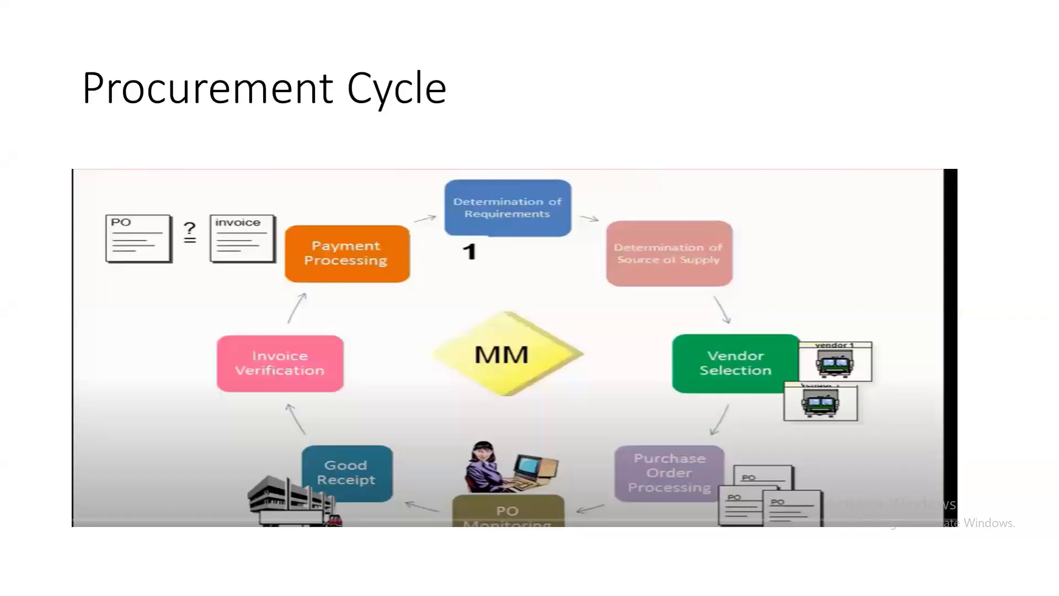
key(Escape)
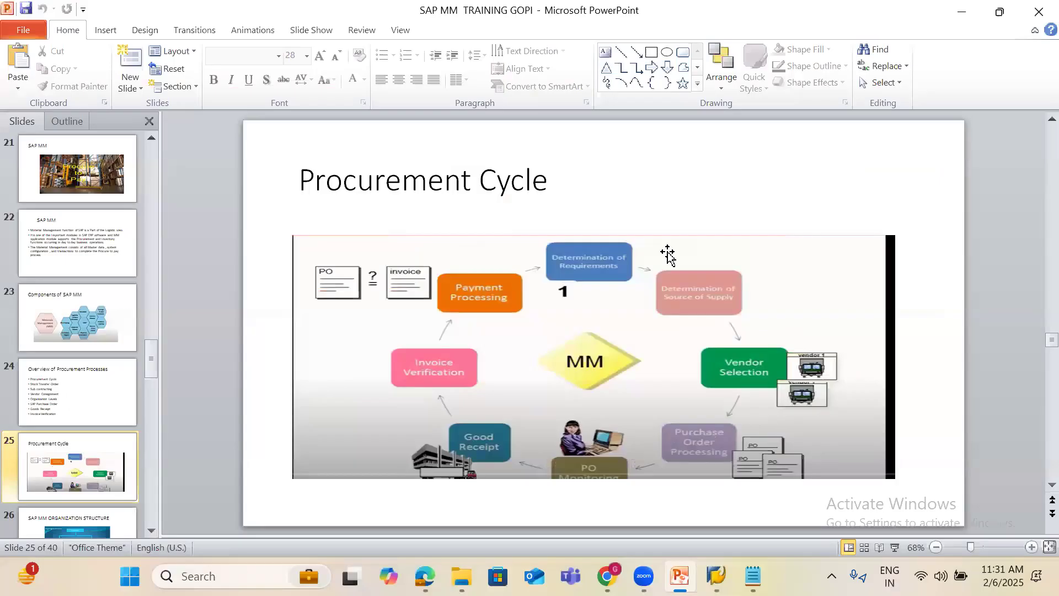
Start a new purchase order in ME21N with order type ZSP Sugar PO
mouse_move(716, 576)
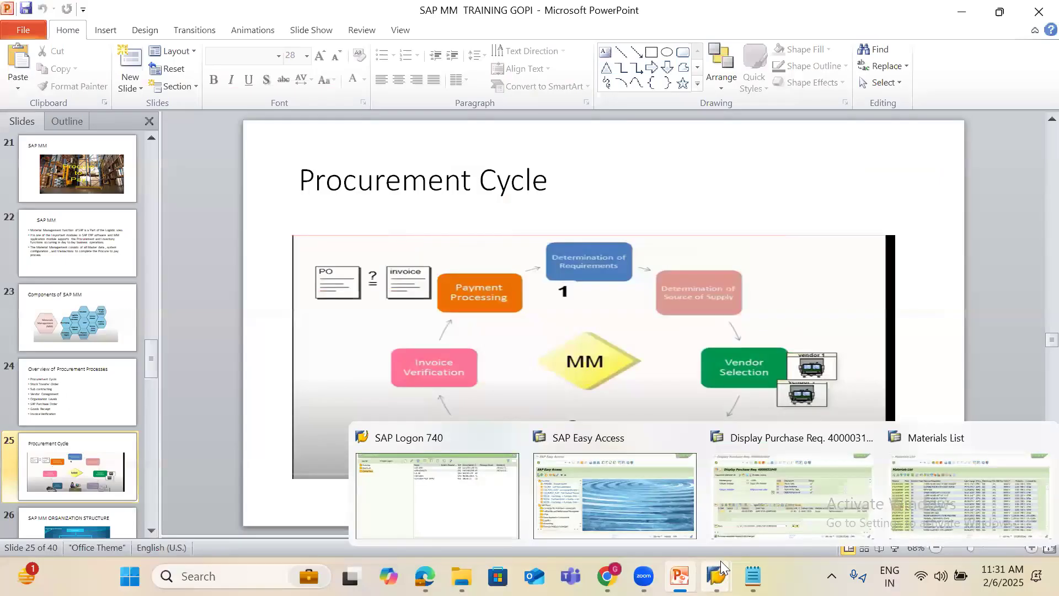
click(721, 561)
text(/NME21N)
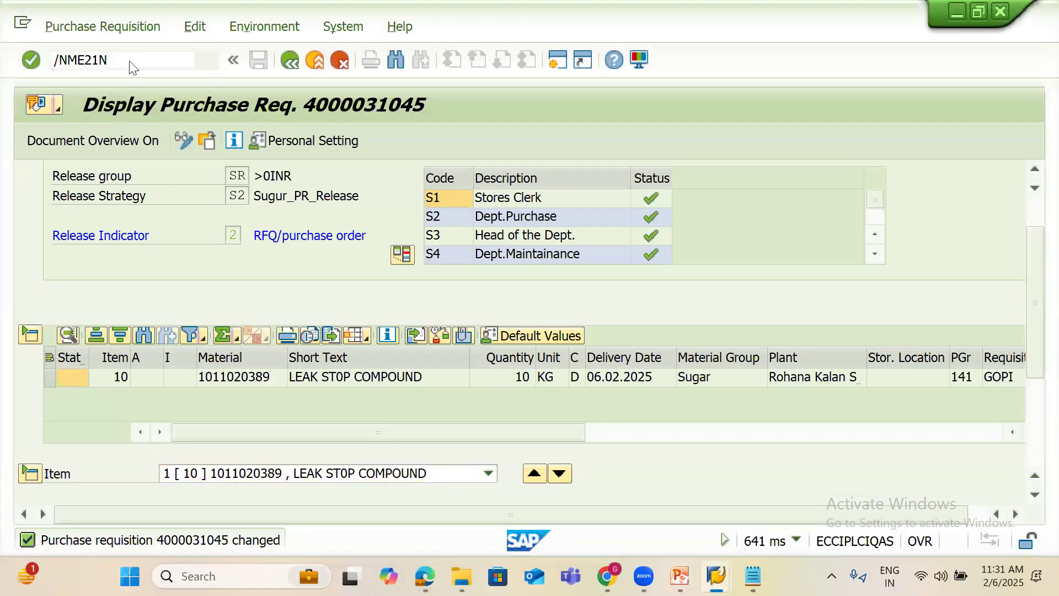
key(Return)
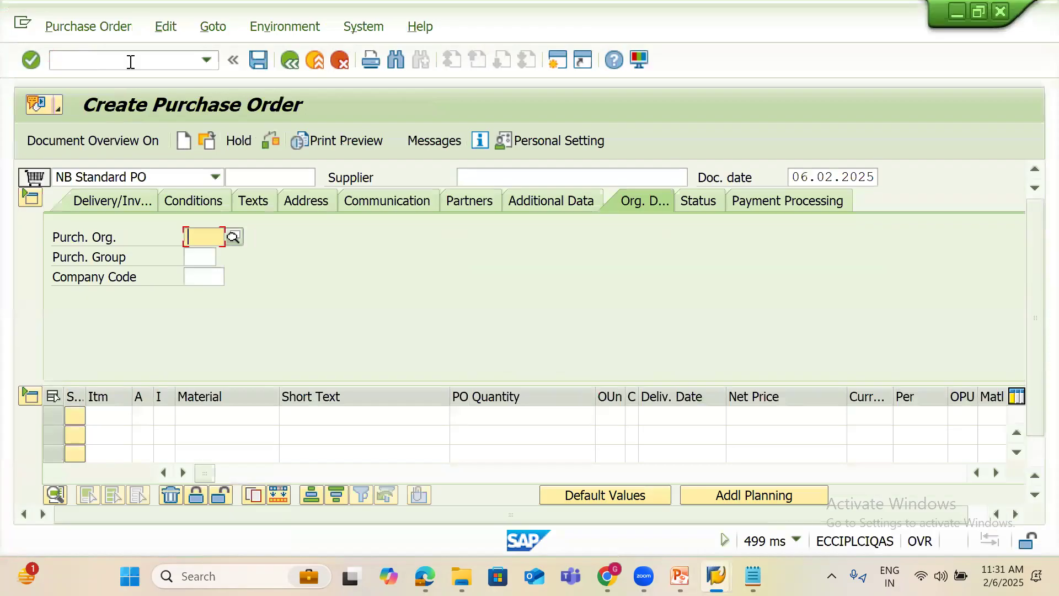
click(148, 176)
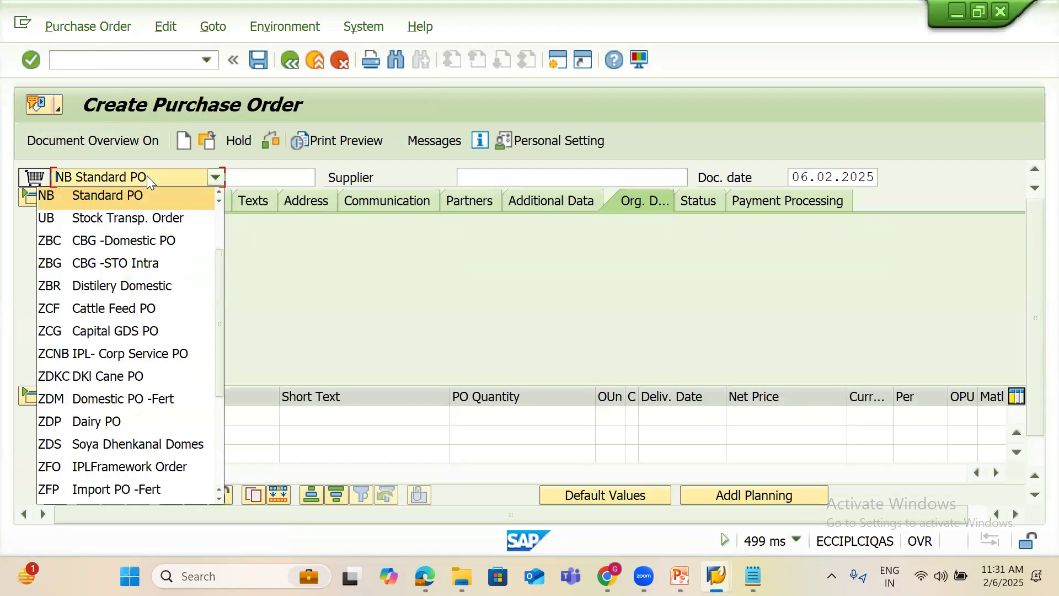
scroll(213, 416, down, 3)
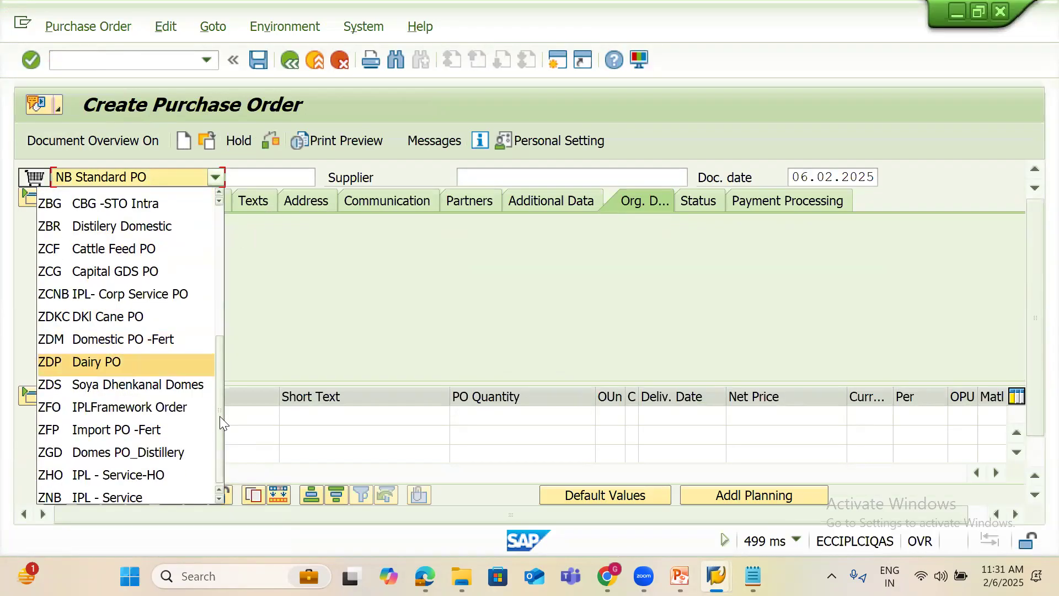
click(116, 398)
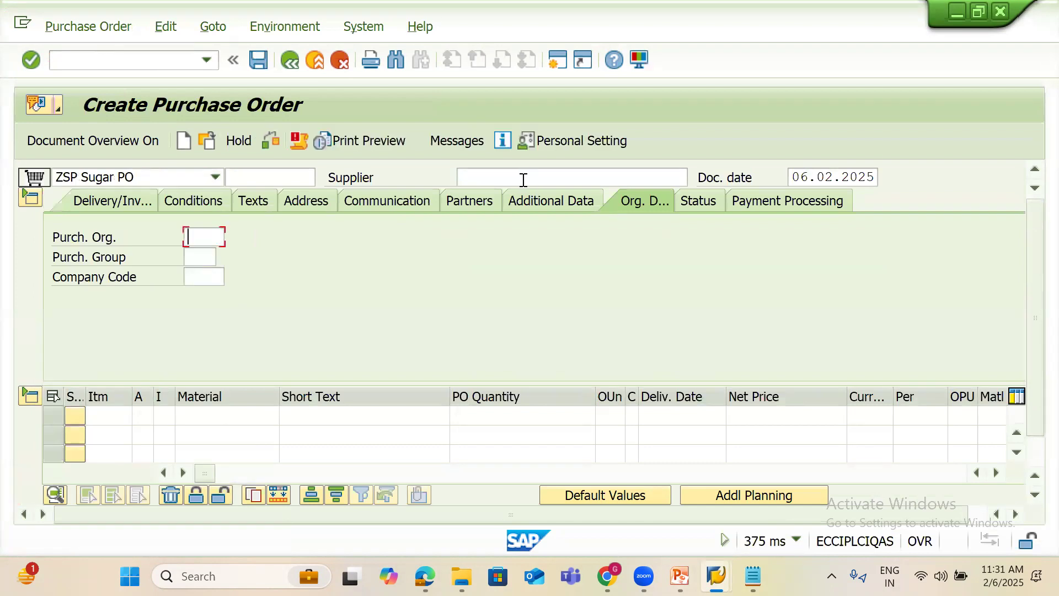
Set supplier DS3730, purchasing organization 1440 and purchasing group 141
click(522, 178)
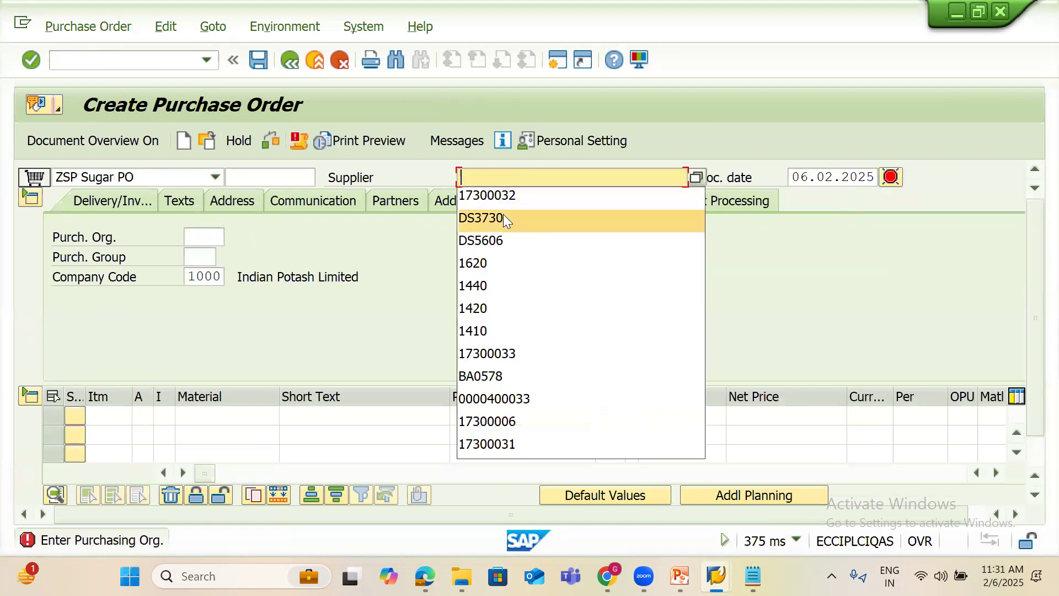
click(503, 215)
click(215, 236)
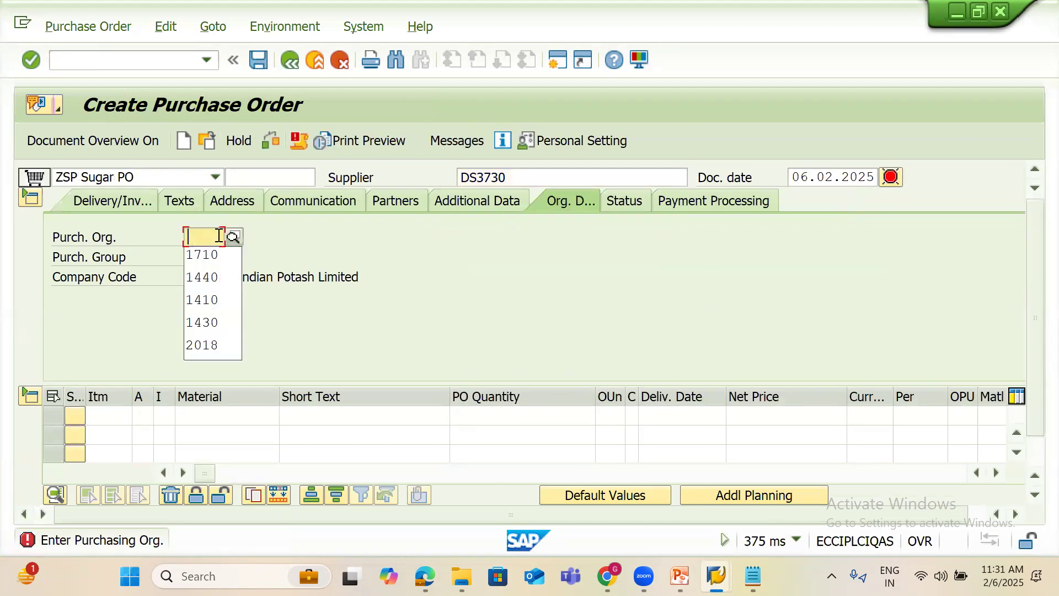
click(204, 277)
click(193, 256)
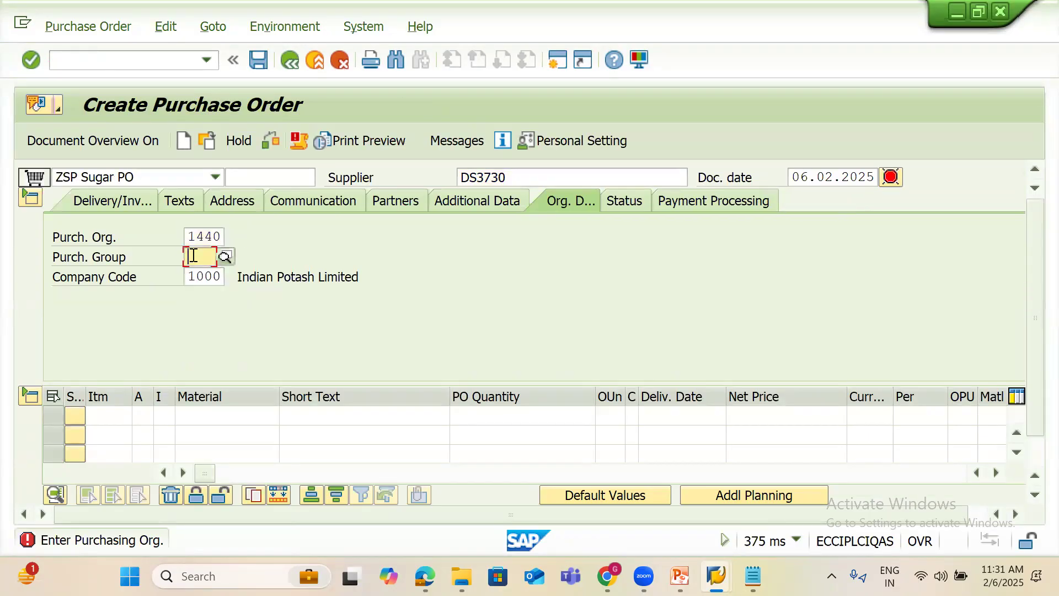
click(201, 296)
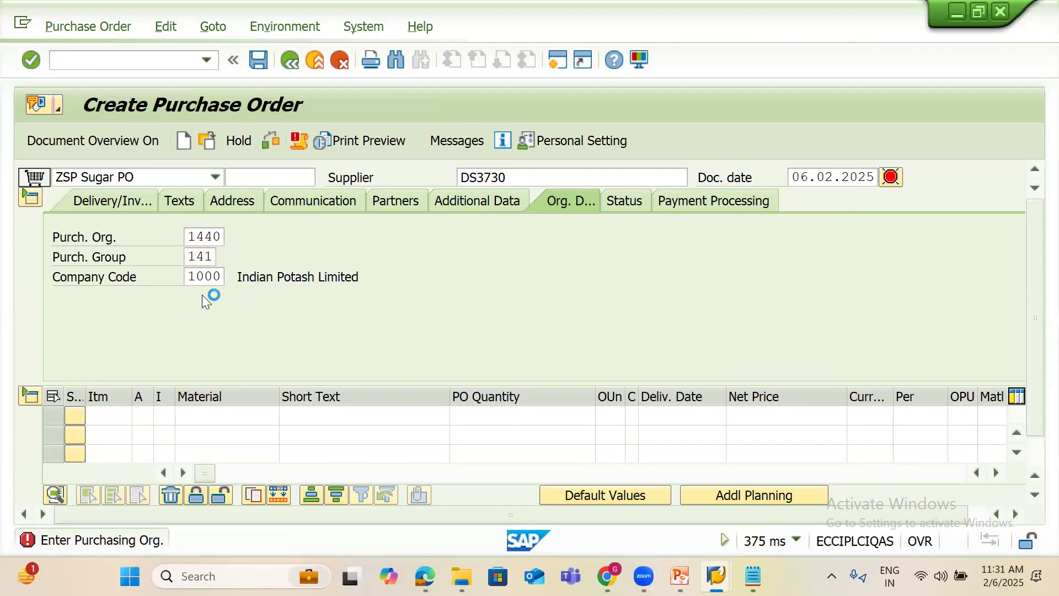
Show the document overview listing my purchase requisitions
click(144, 145)
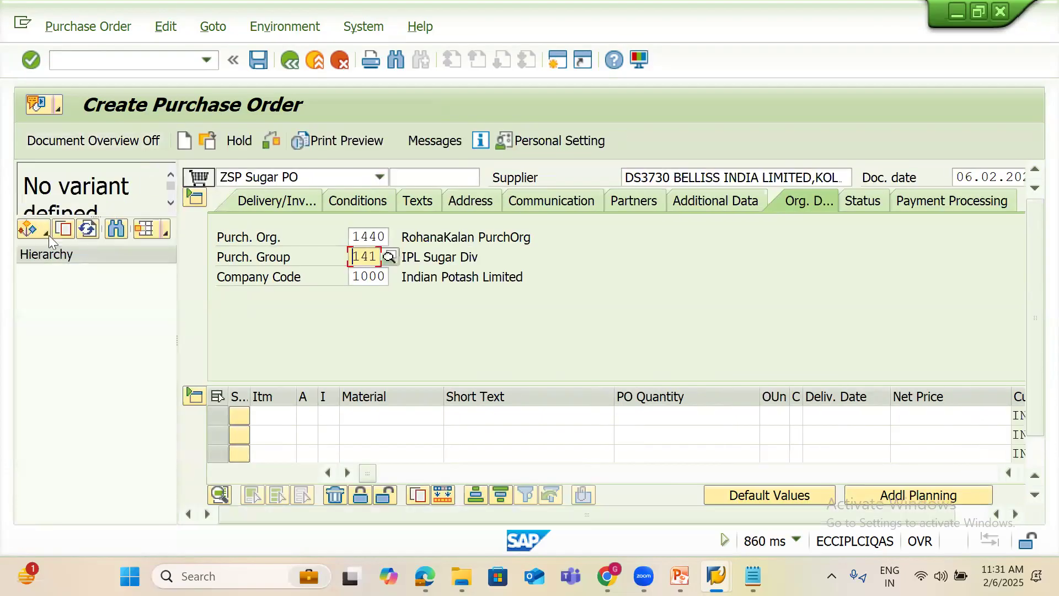
click(45, 233)
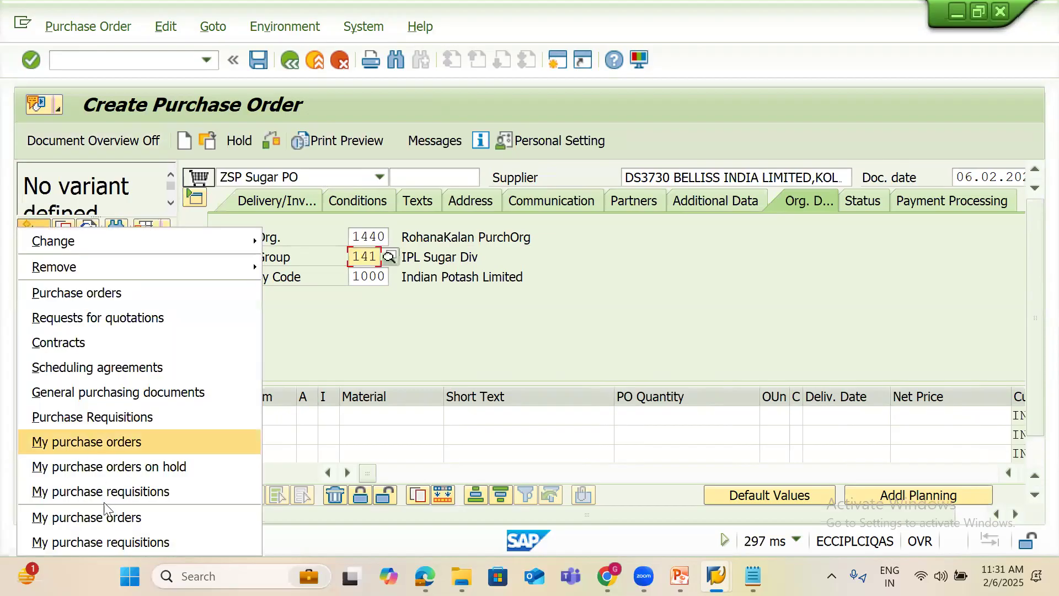
click(102, 492)
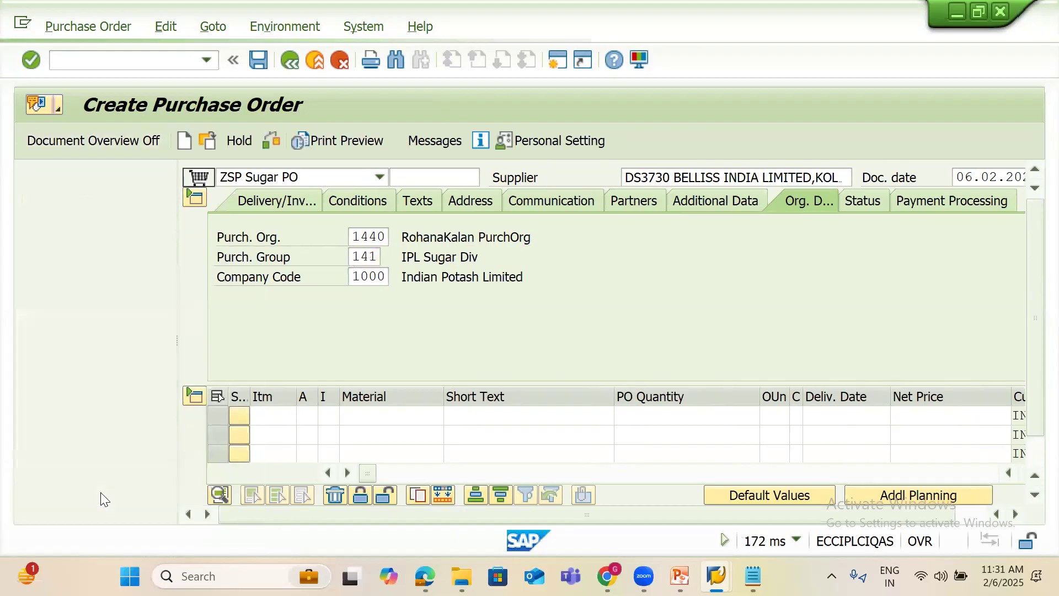
click(85, 273)
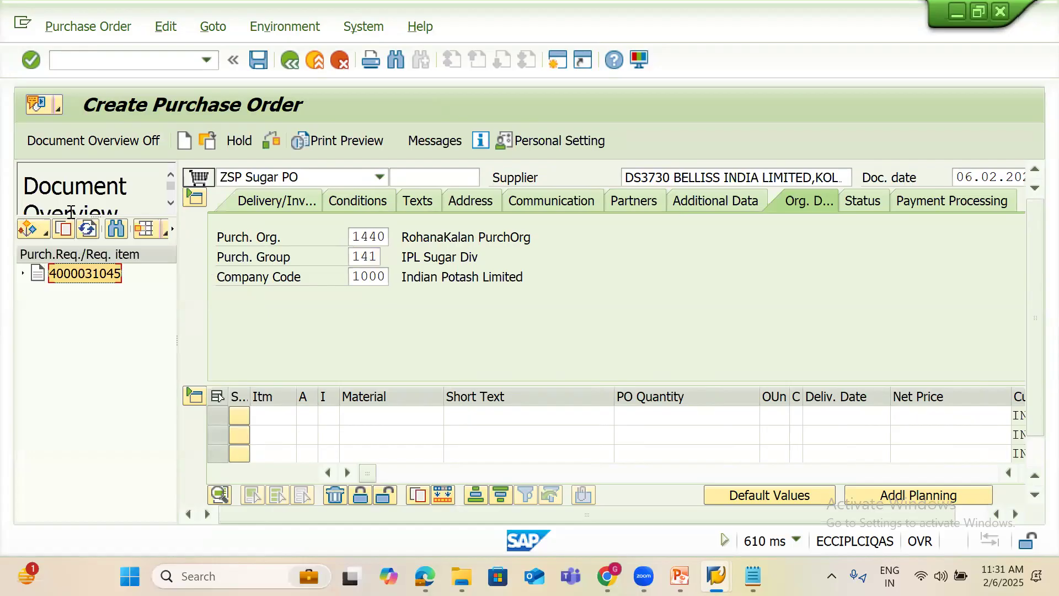
click(64, 229)
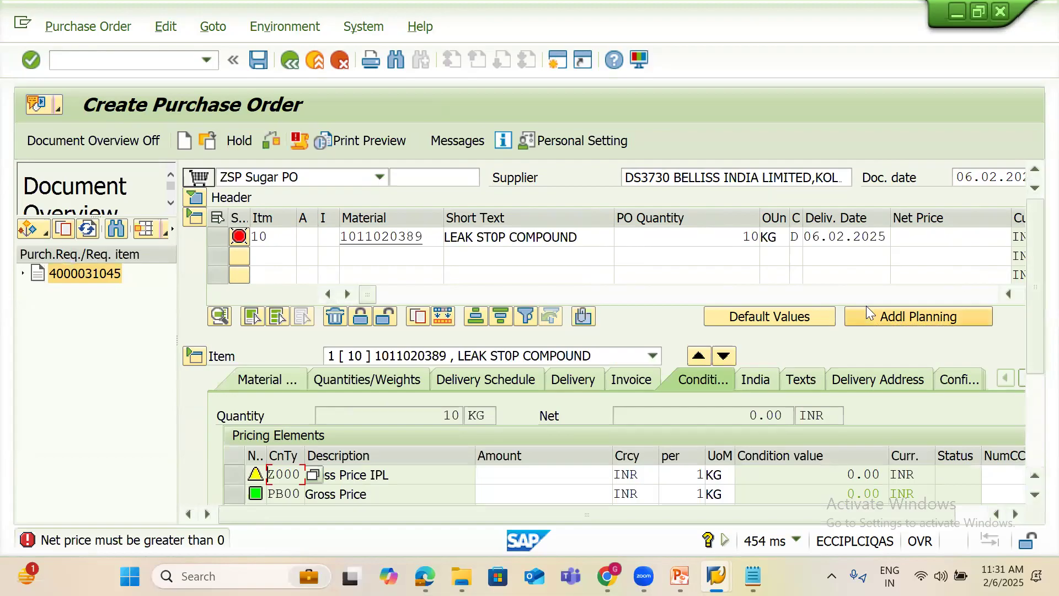
click(968, 517)
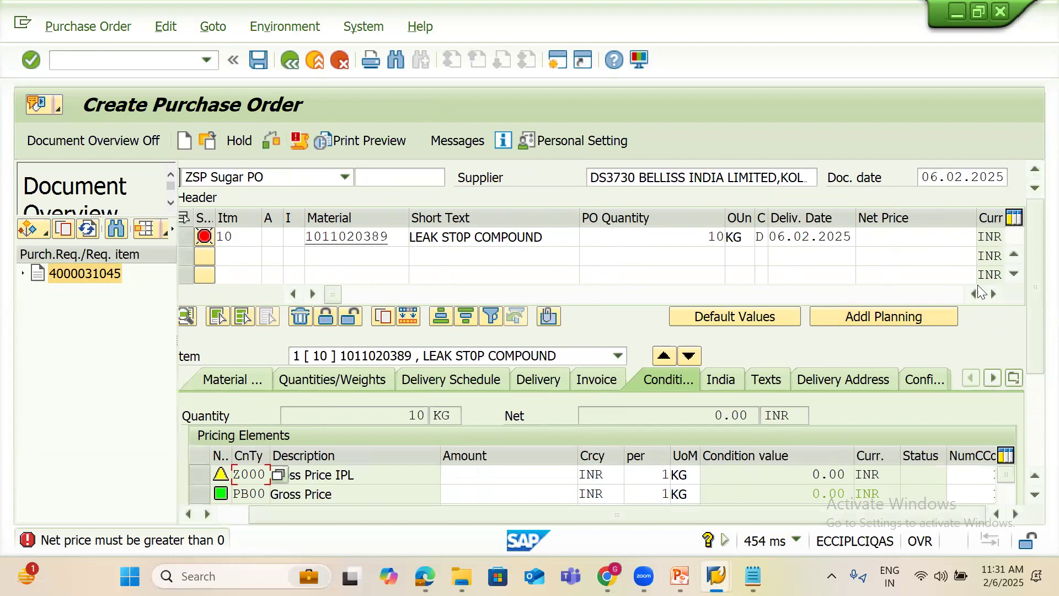
click(910, 236)
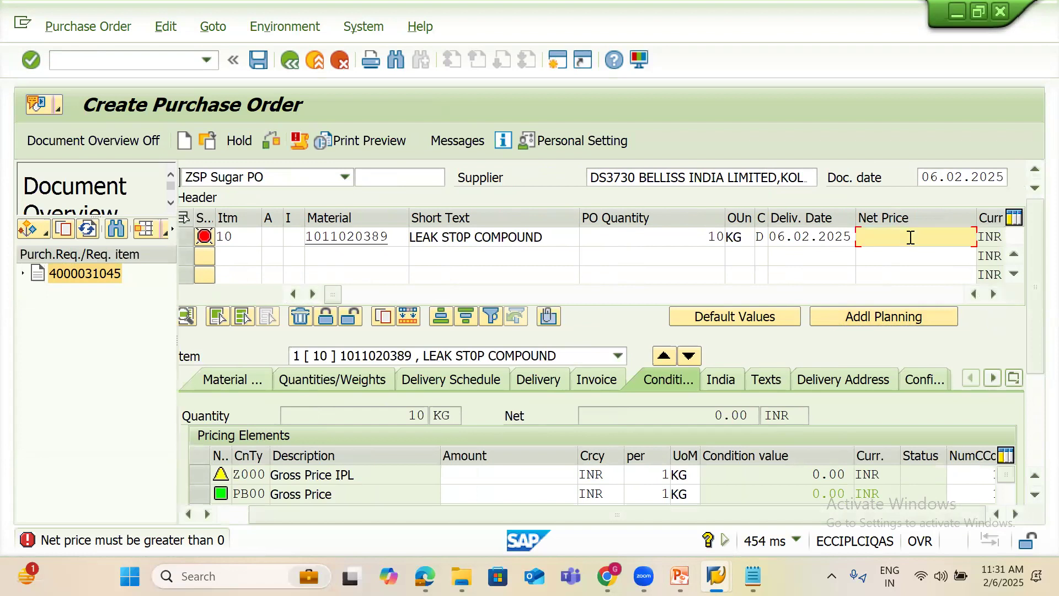
text(600)
key(Return)
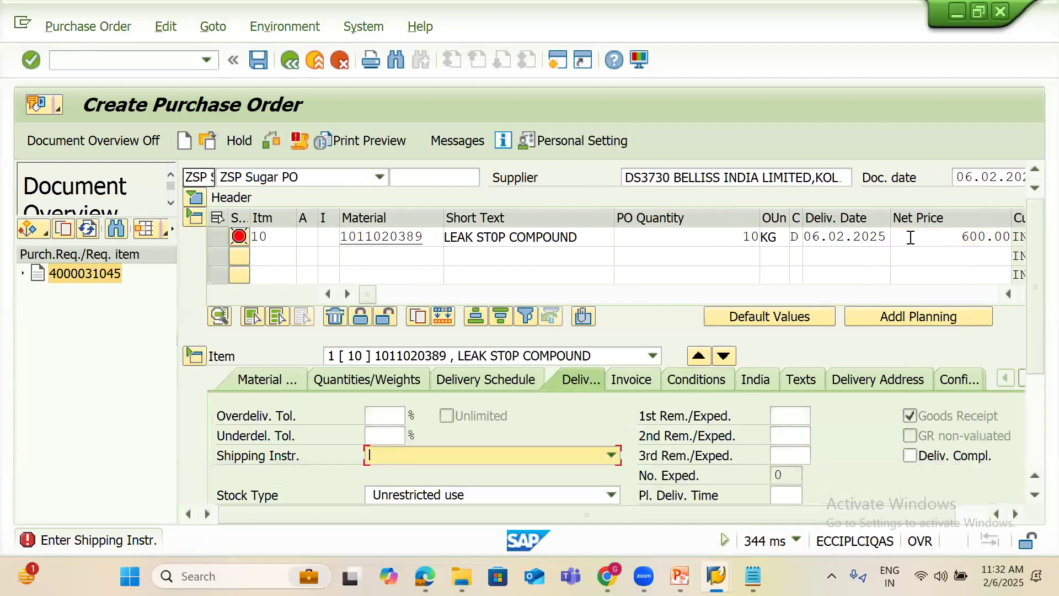
Set item 10's shipping instruction to RD BY ROAD and display its invoice details
click(581, 450)
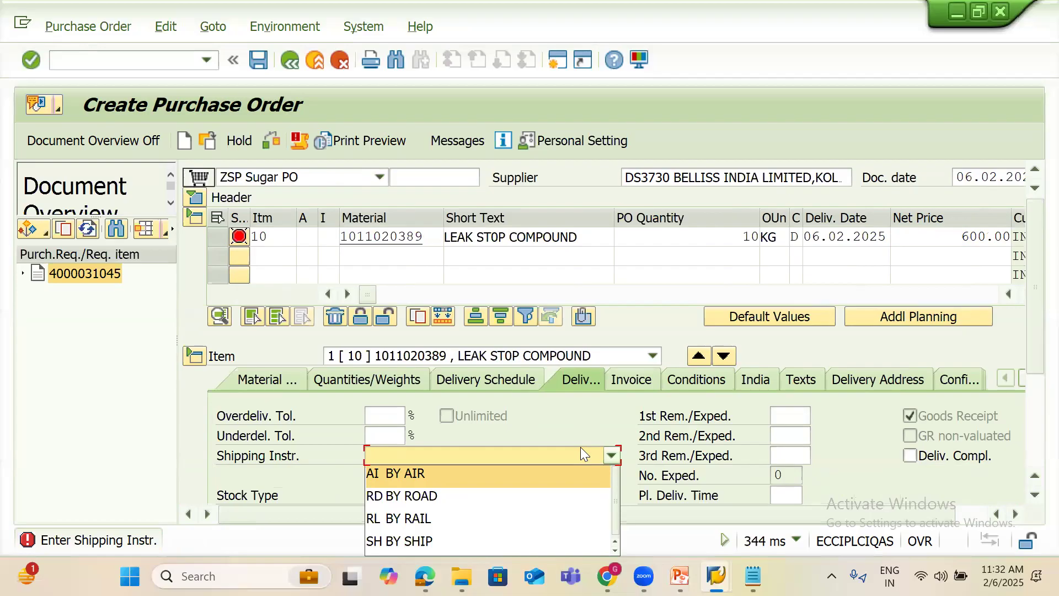
key(Down)
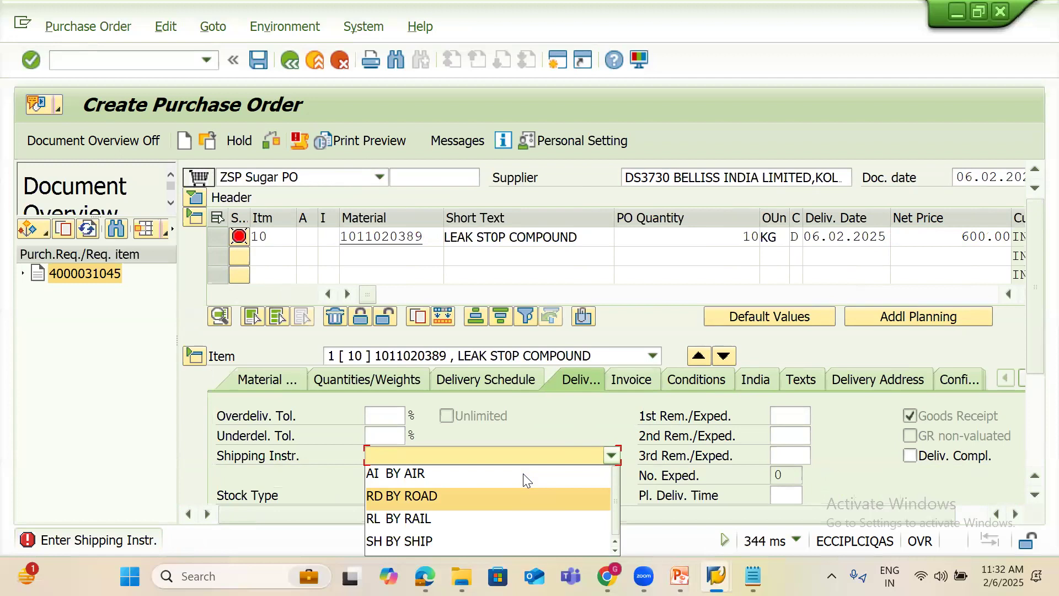
key(Return)
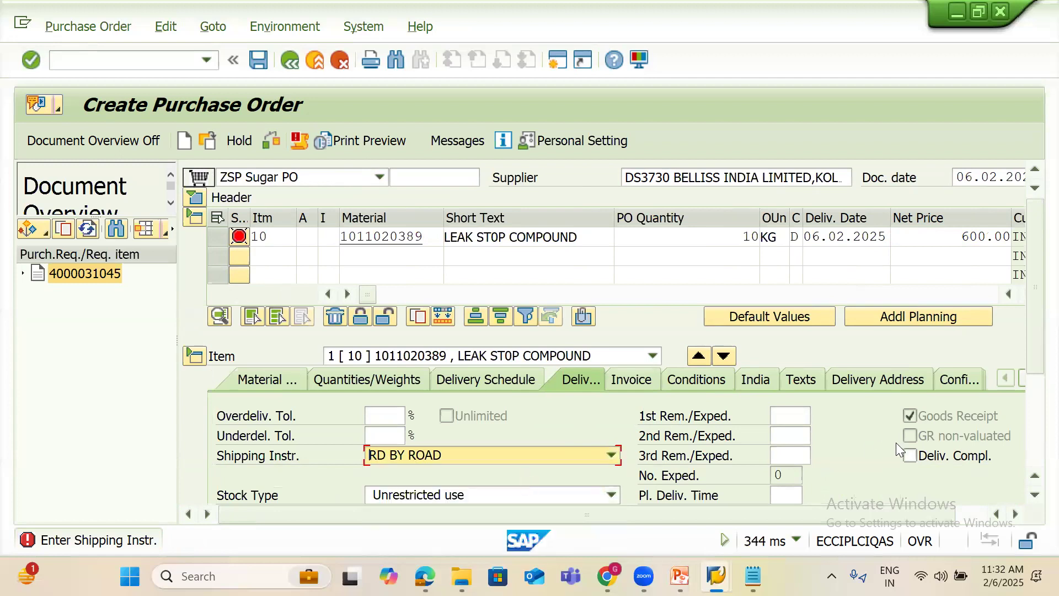
key(Return)
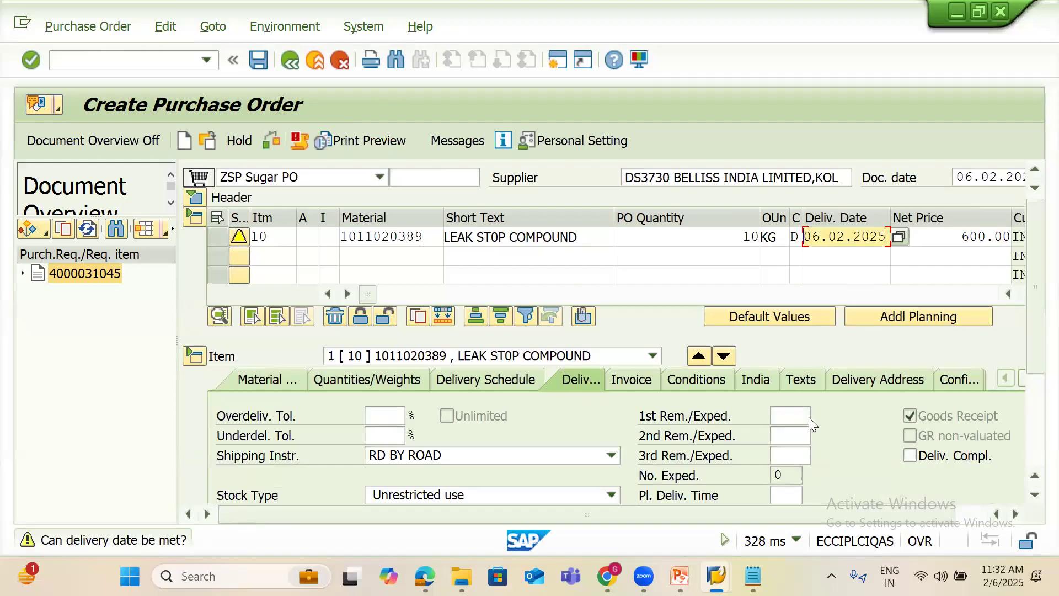
click(649, 380)
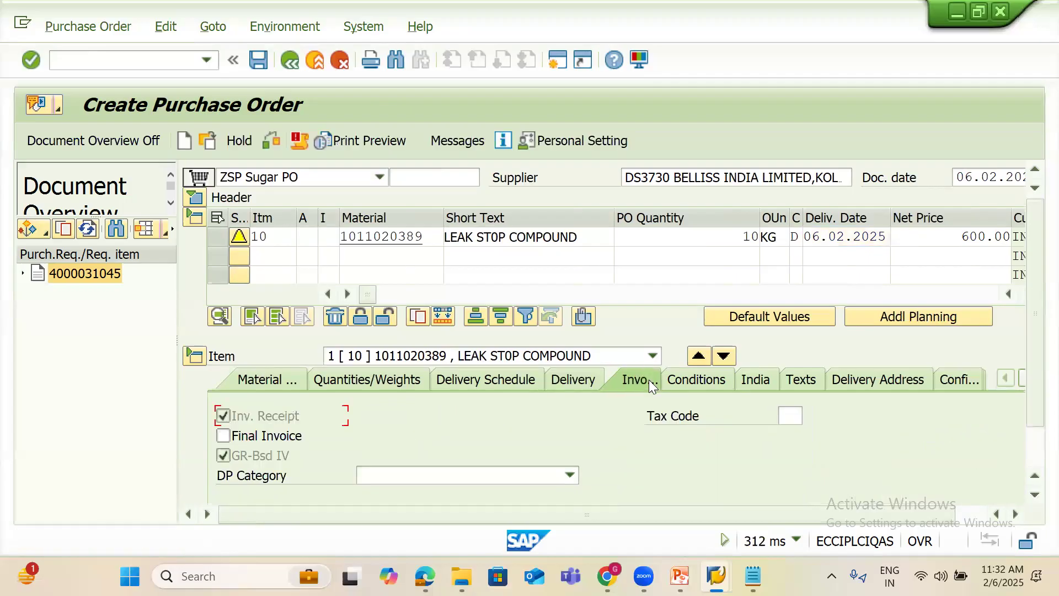
Assign tax code VB (5% GST on Input) to item 10
click(789, 418)
click(812, 417)
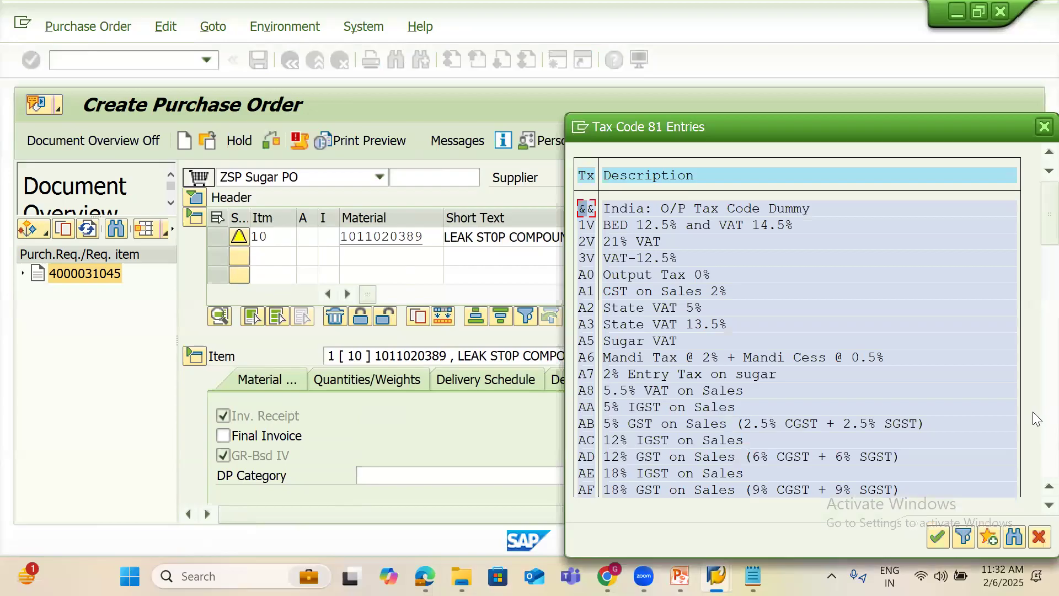
scroll(1033, 417, down, 6)
scroll(1035, 441, down, 6)
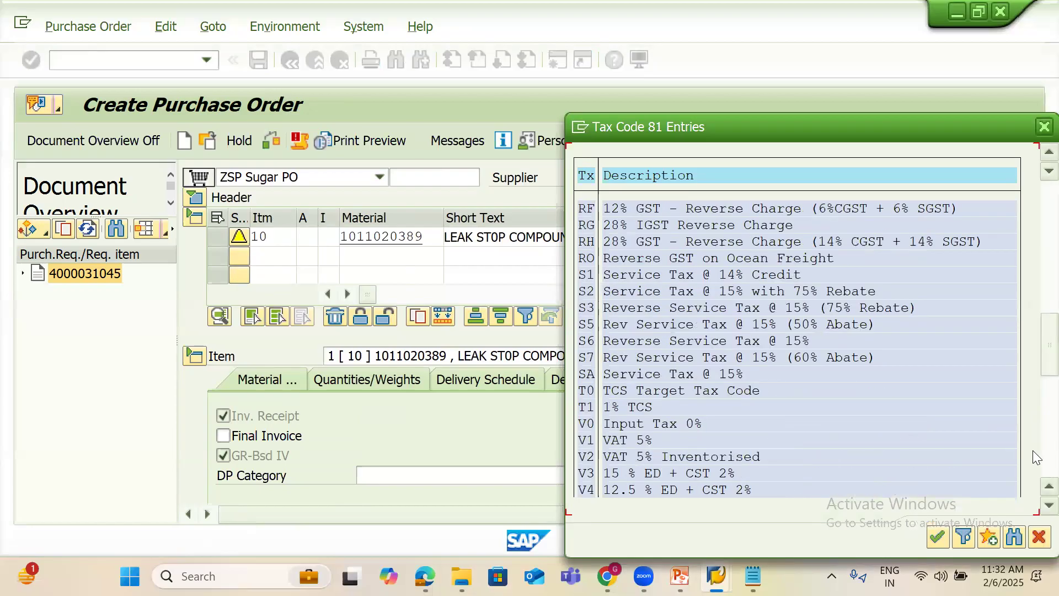
scroll(1032, 450, down, 6)
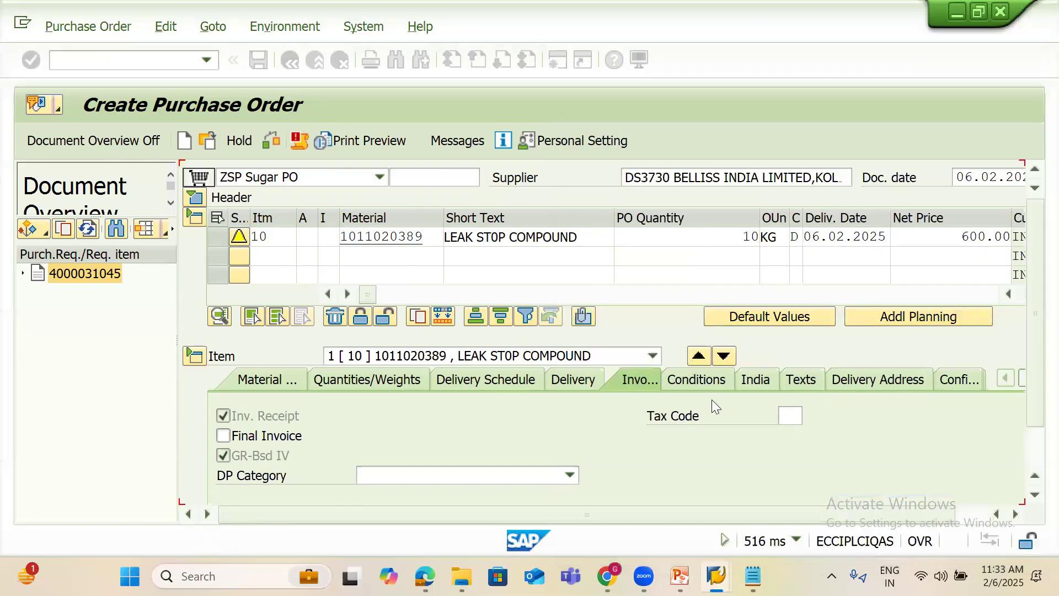
click(799, 422)
text(VB)
key(Return)
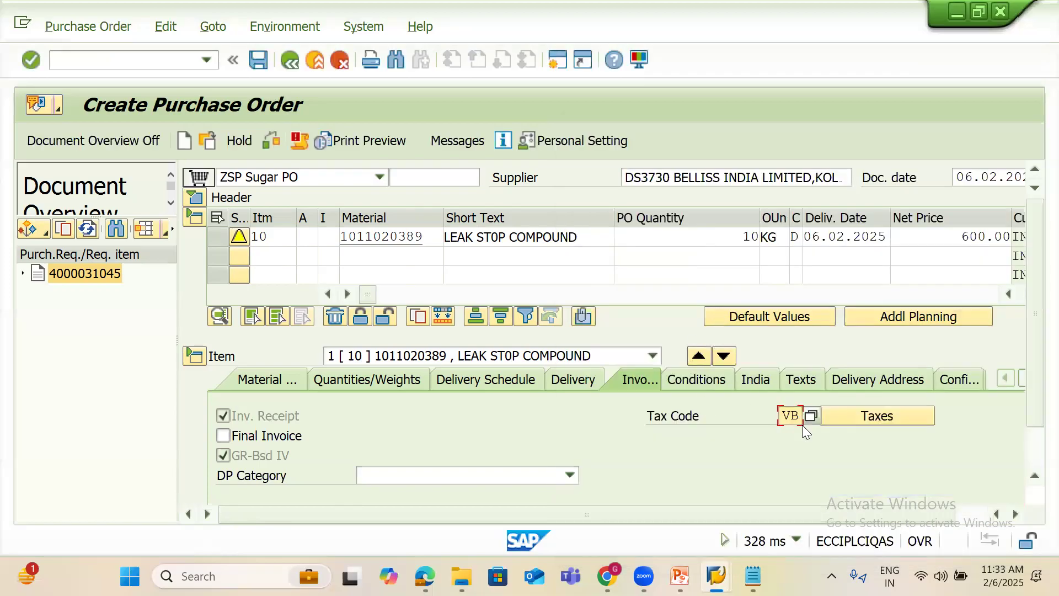
Review item 10's tax breakdown, 300.00 INR on 6,000.00 net, and return to the order
click(874, 417)
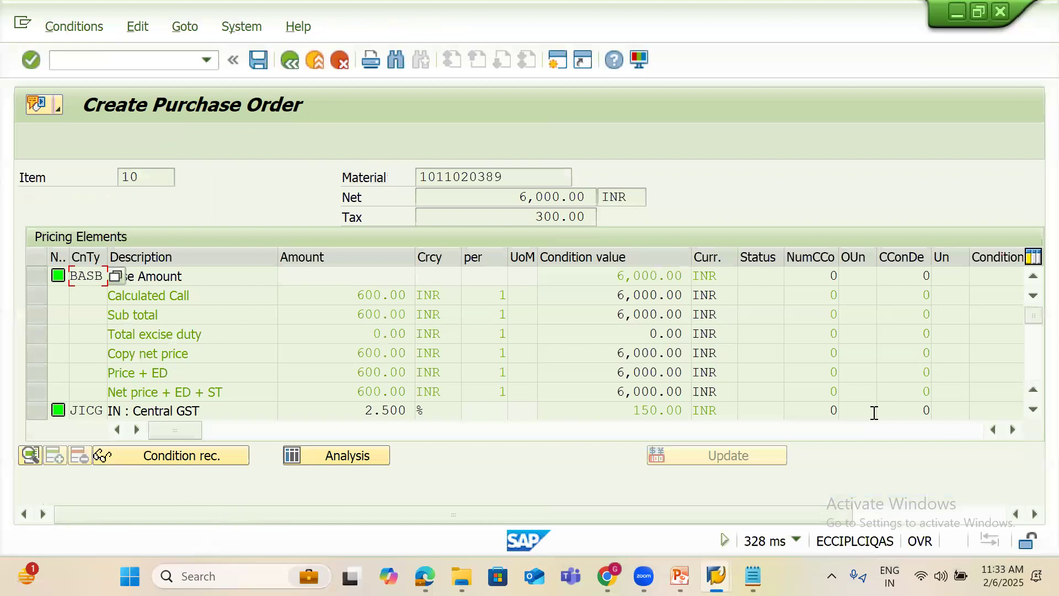
click(632, 409)
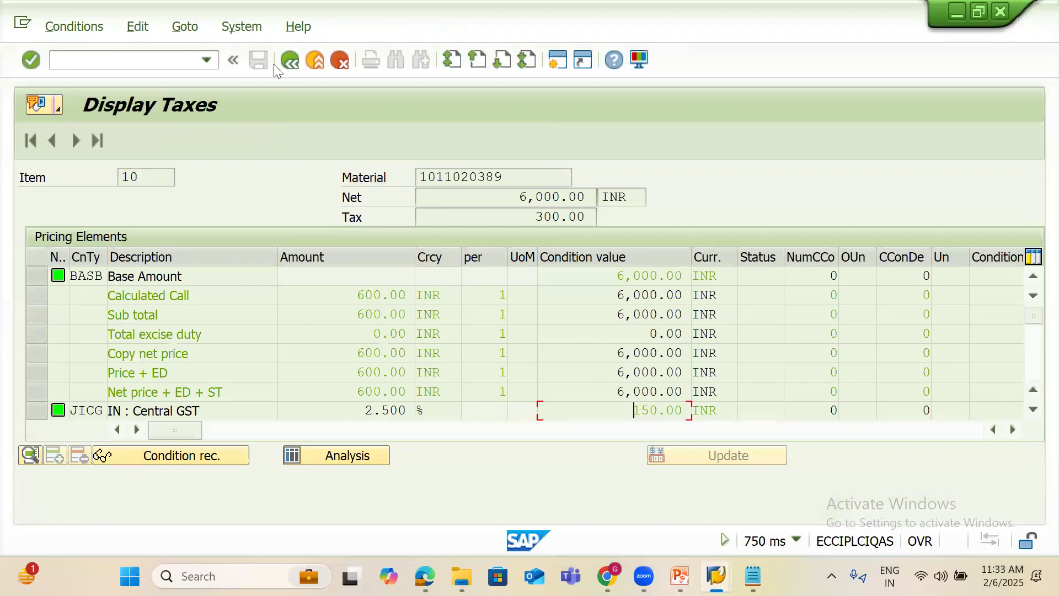
click(289, 65)
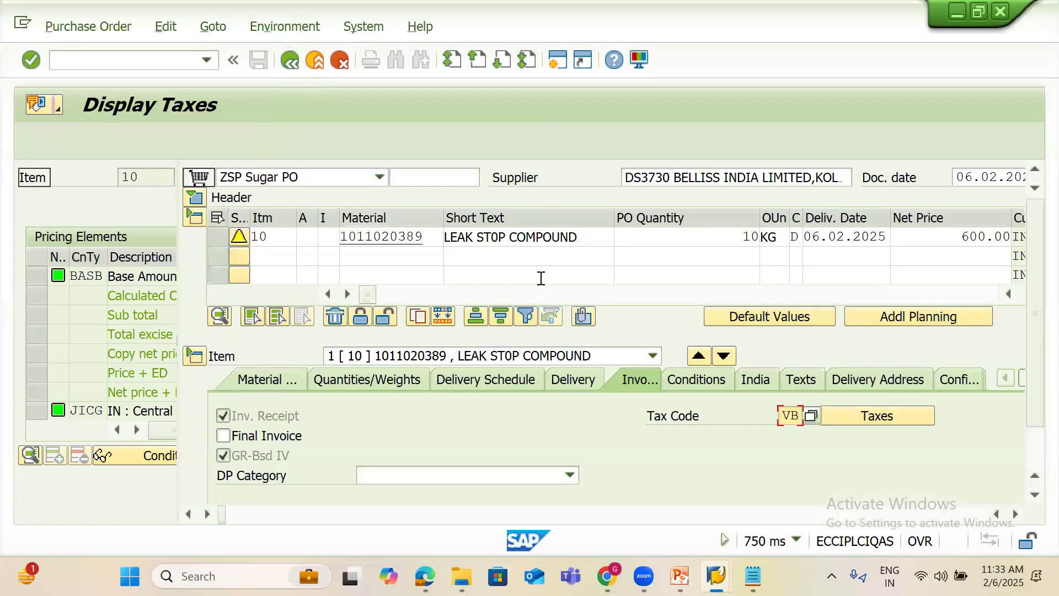
Enter a 5% ZR00 discount on gross in item 10's pricing conditions
click(709, 385)
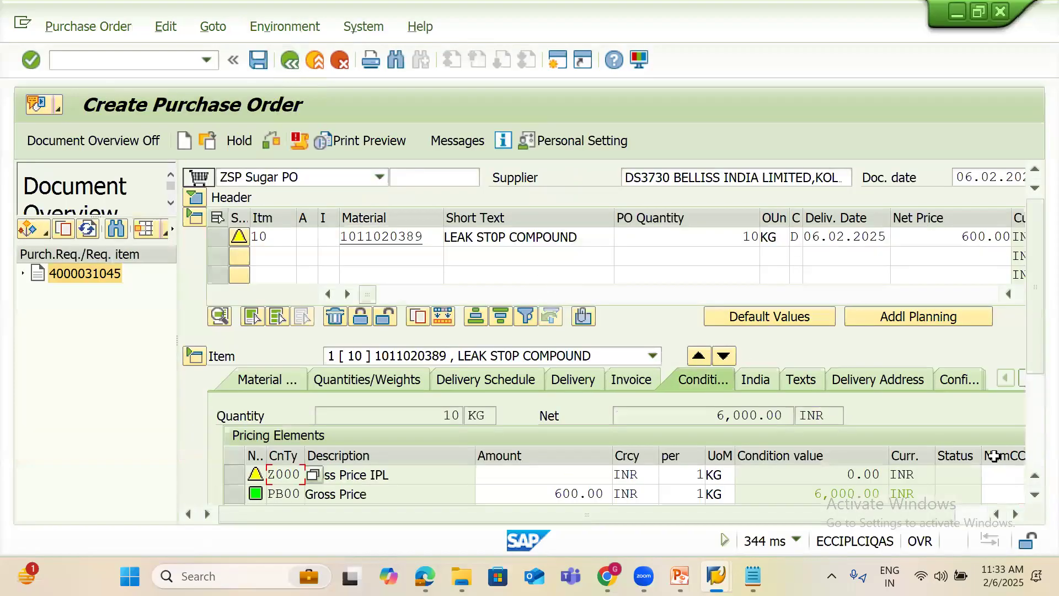
scroll(1037, 437, down, 3)
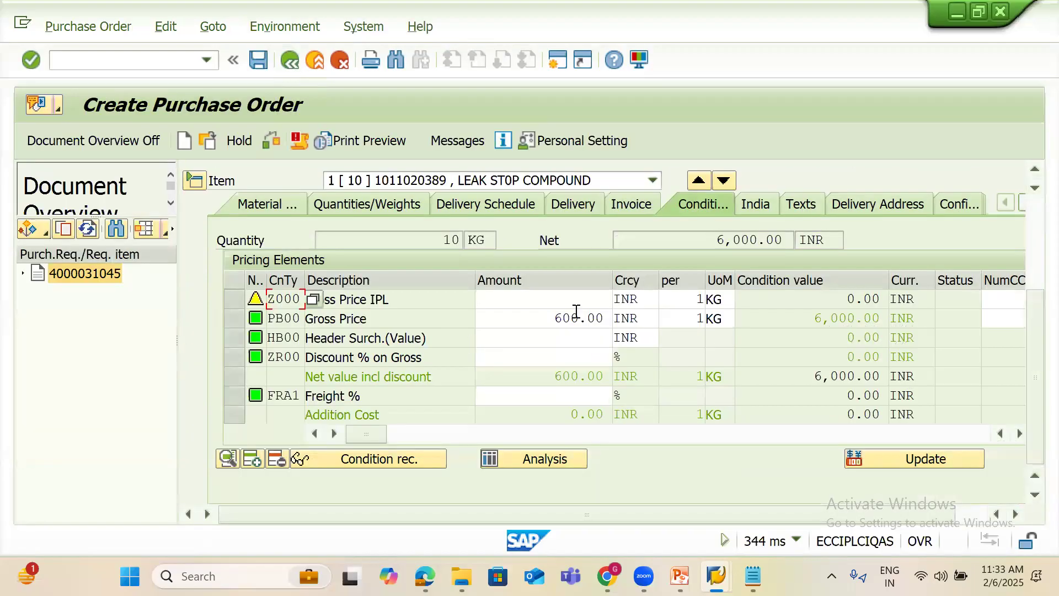
click(541, 357)
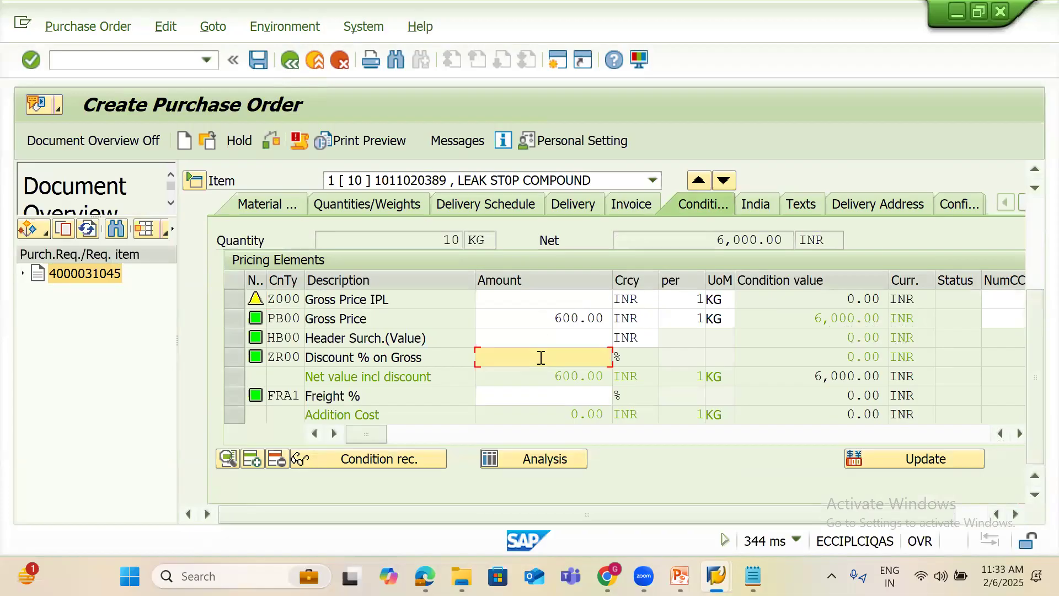
text(5)
key(Return)
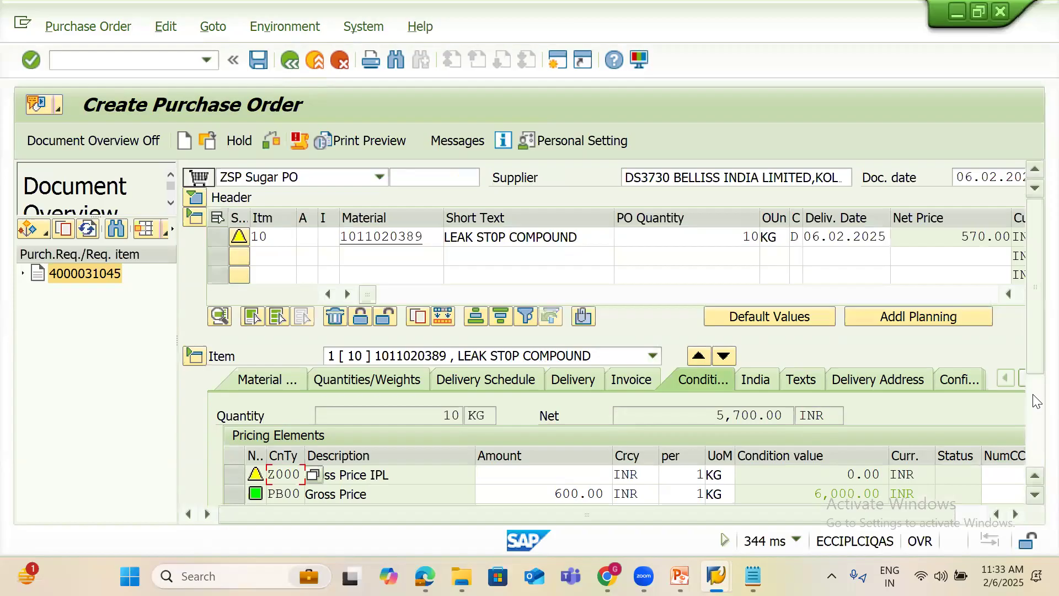
click(1036, 401)
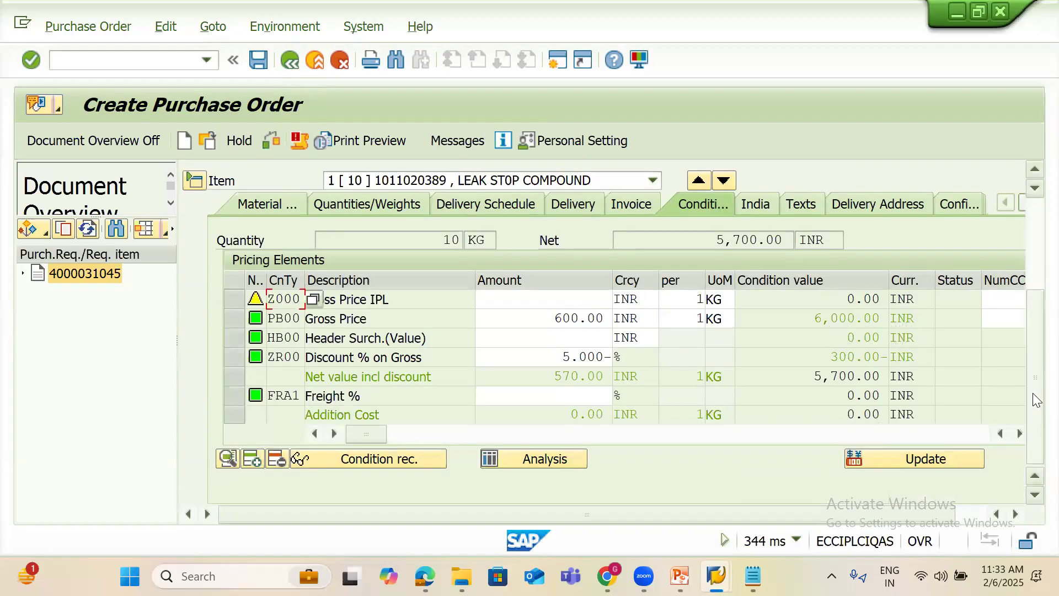
double_click(581, 370)
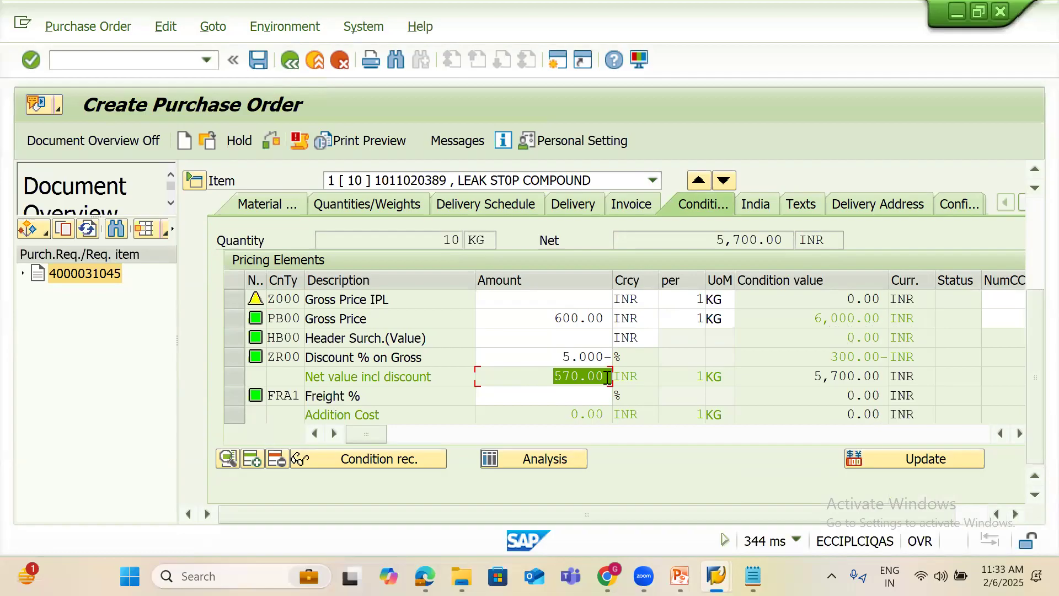
Delete the 5% gross discount so item 10's net returns to 6,000.00
click(526, 401)
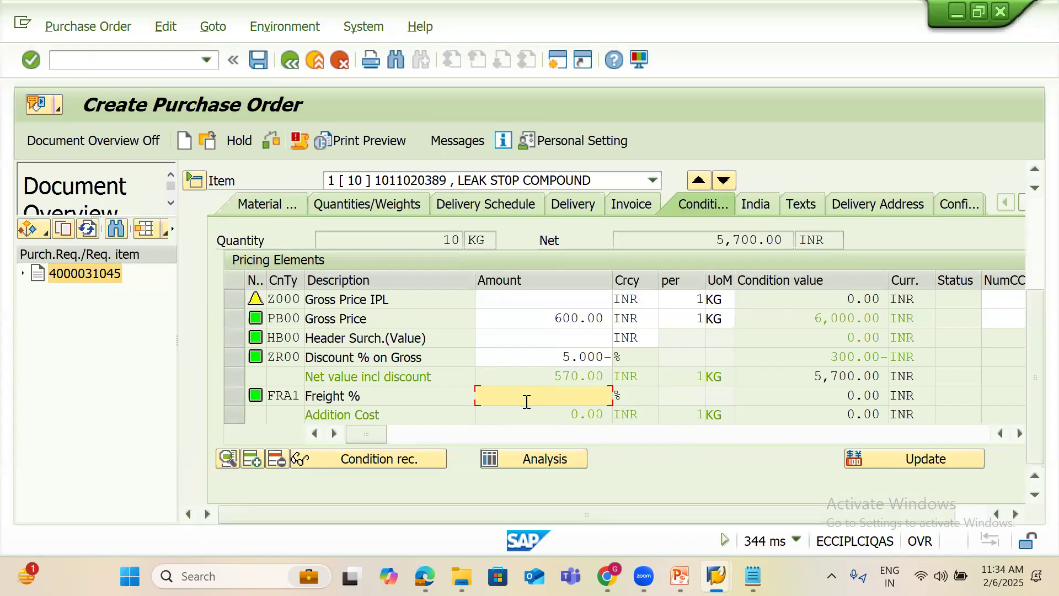
click(563, 337)
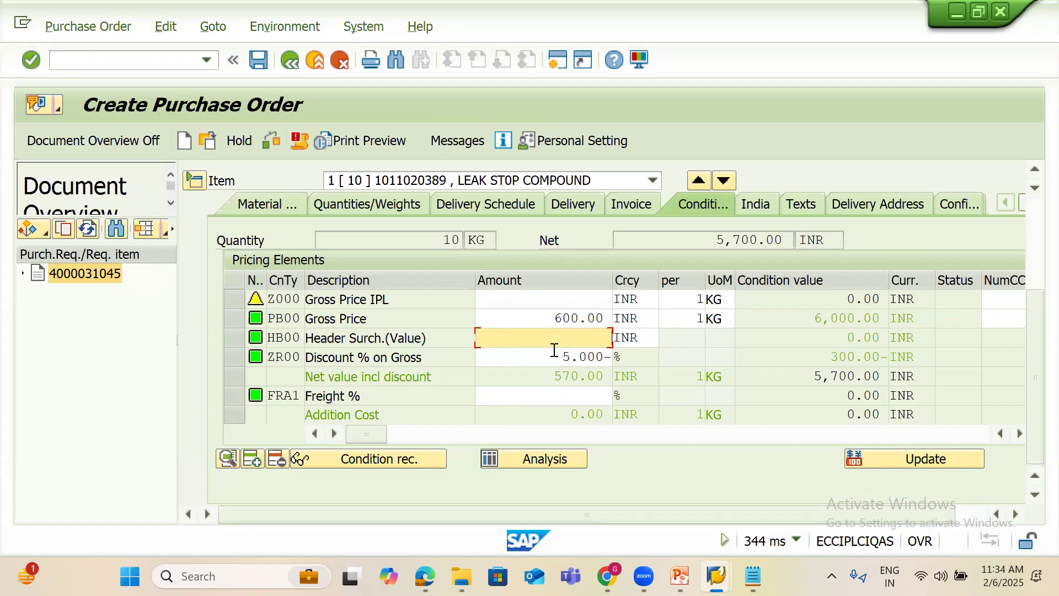
drag(547, 357, 635, 360)
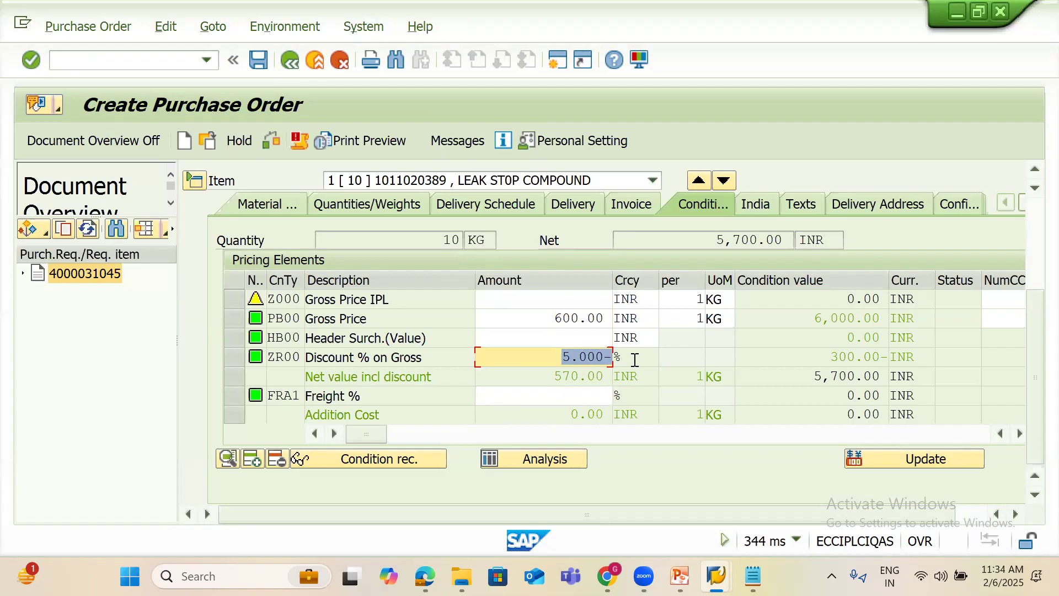
key(Delete)
key(Return)
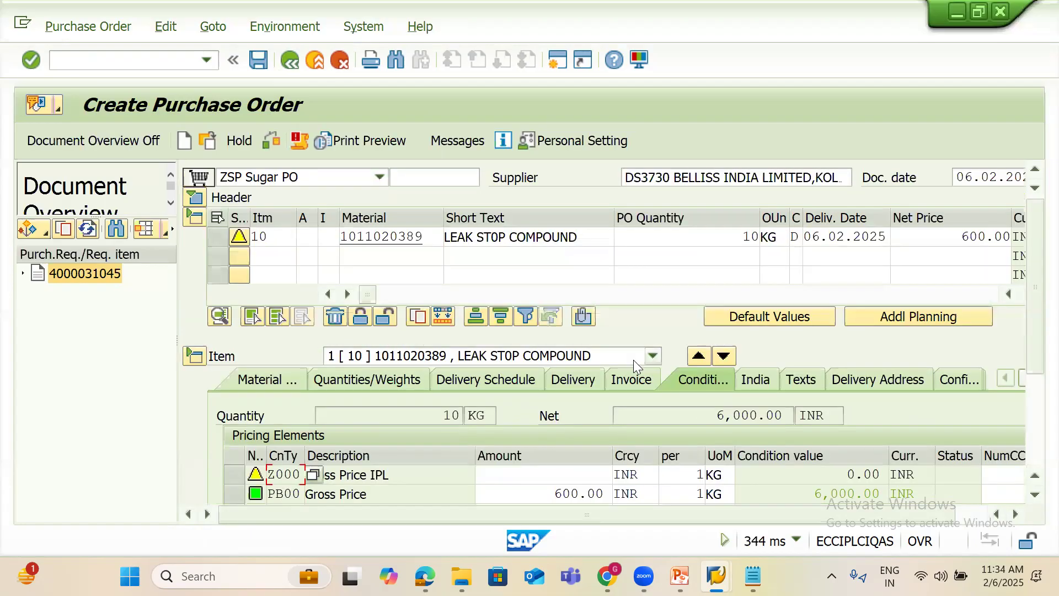
click(1032, 388)
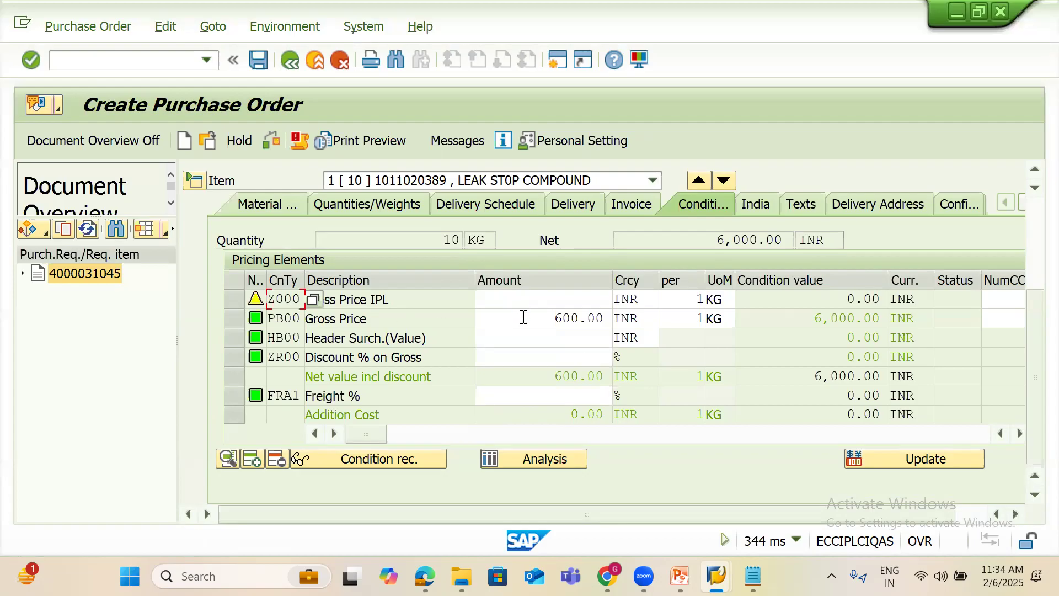
drag(524, 317, 639, 317)
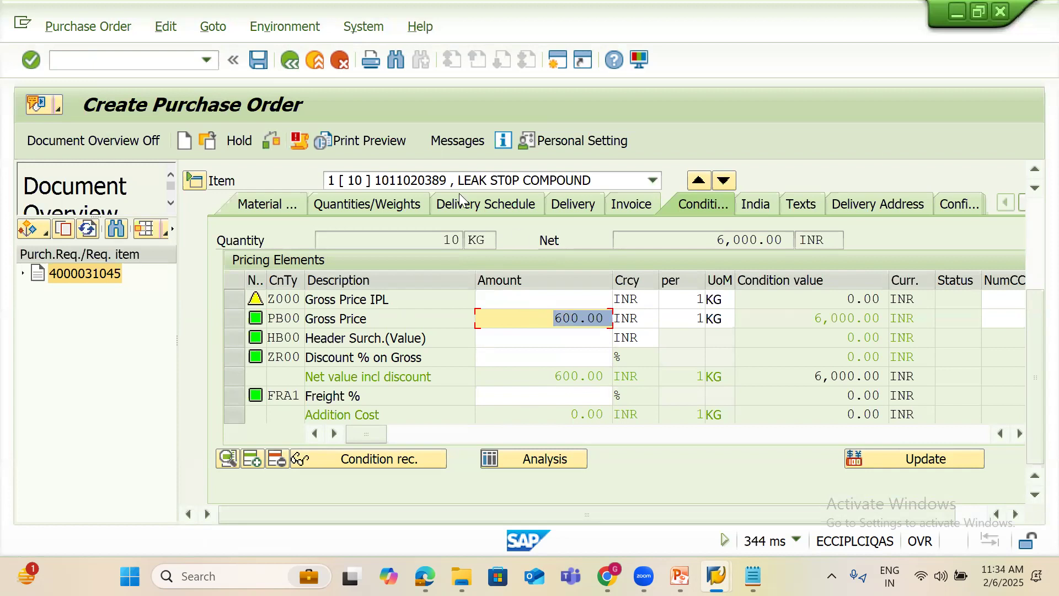
click(265, 62)
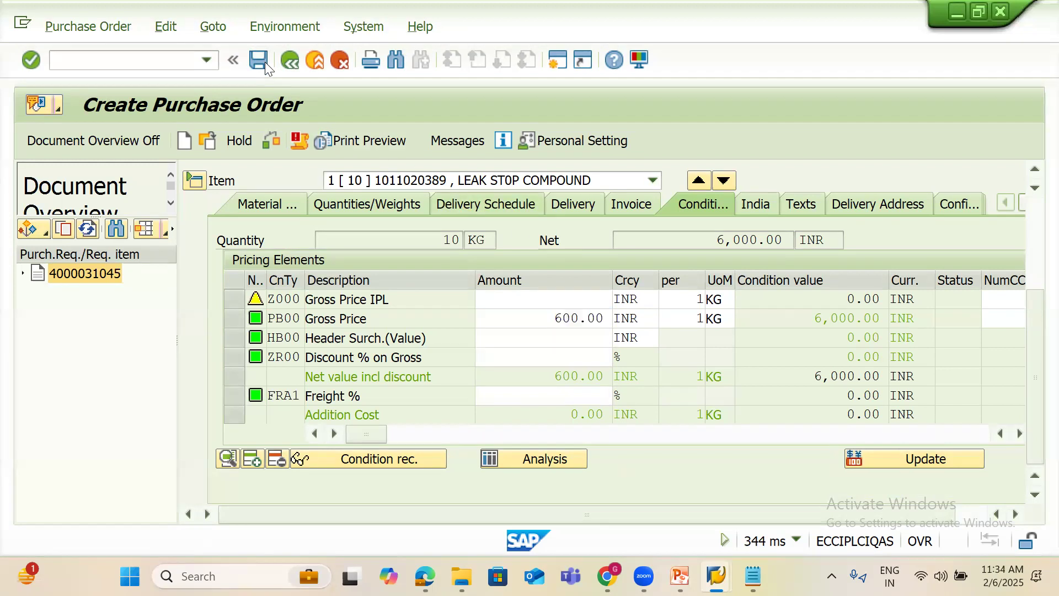
click(343, 390)
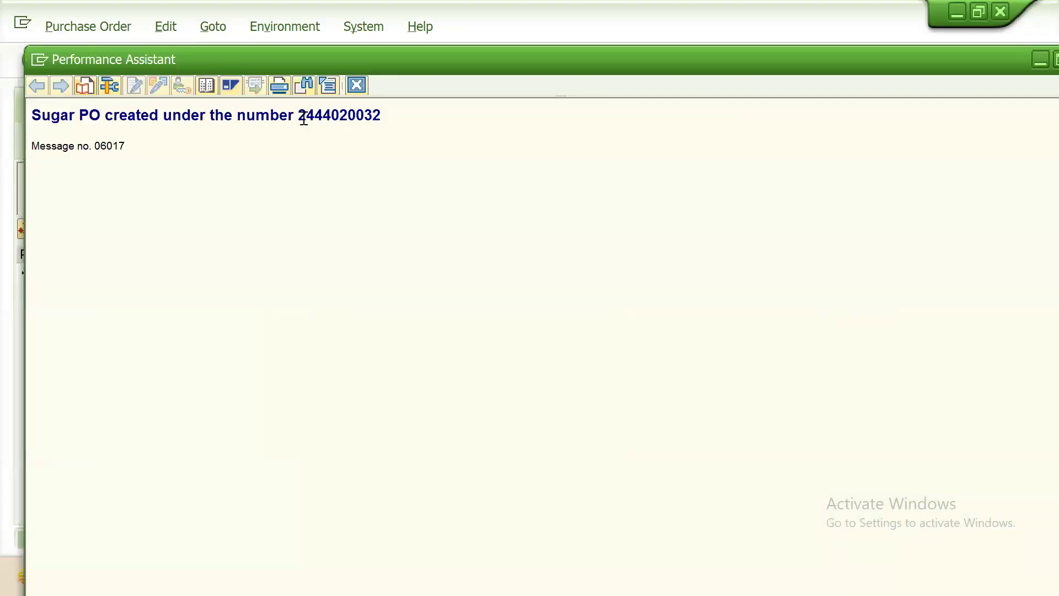
drag(300, 113, 395, 117)
key(ctrl+c)
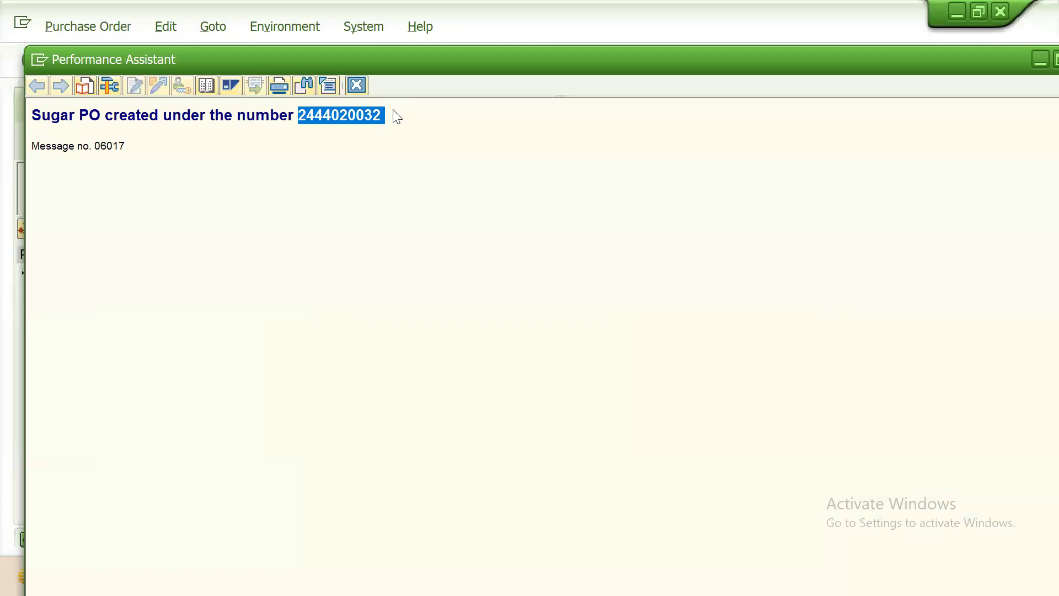
click(356, 85)
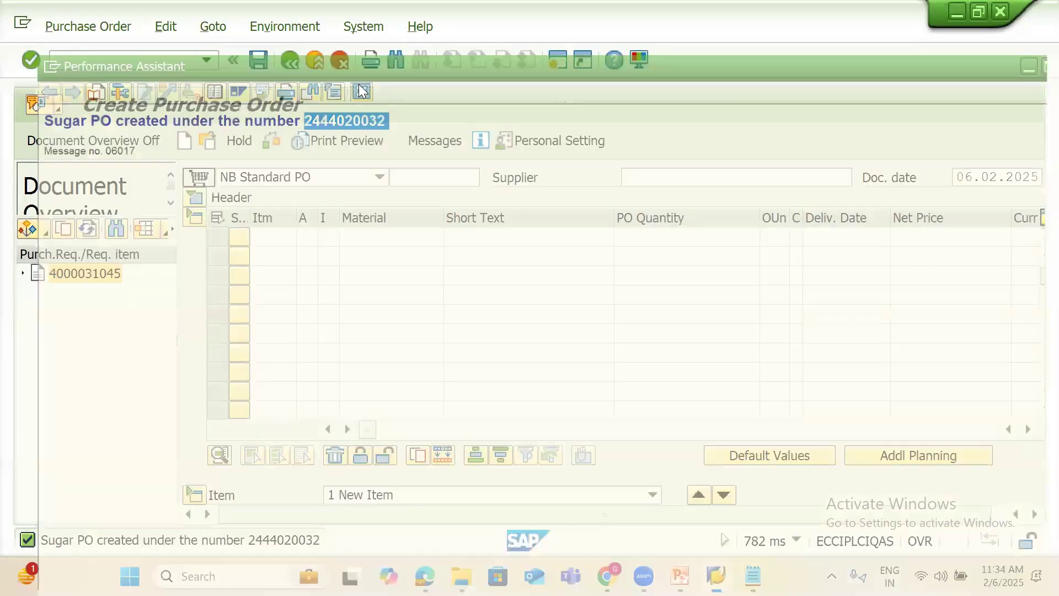
click(142, 57)
text(/NME29N)
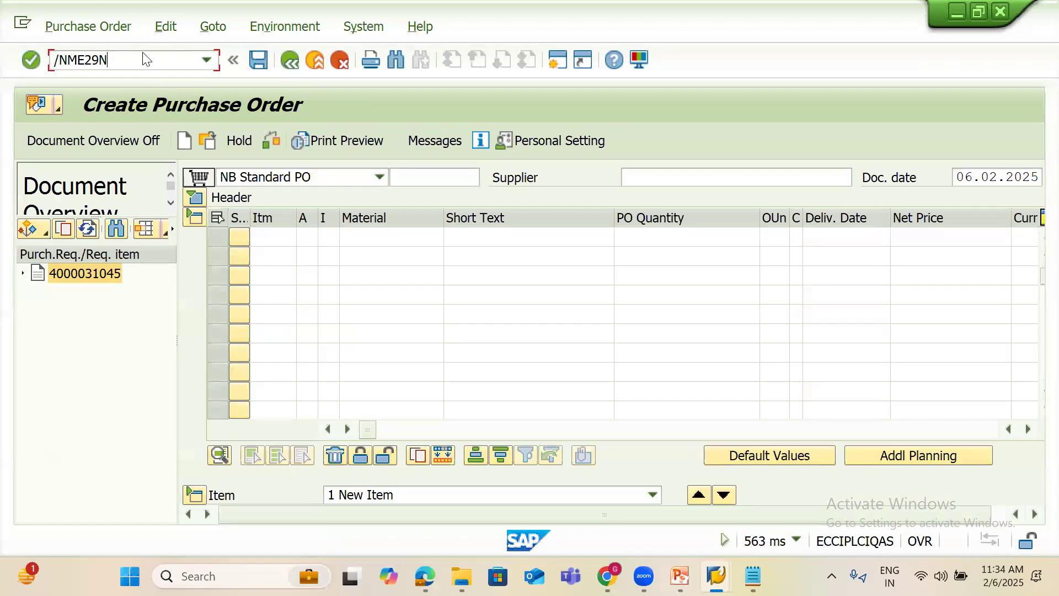
key(Return)
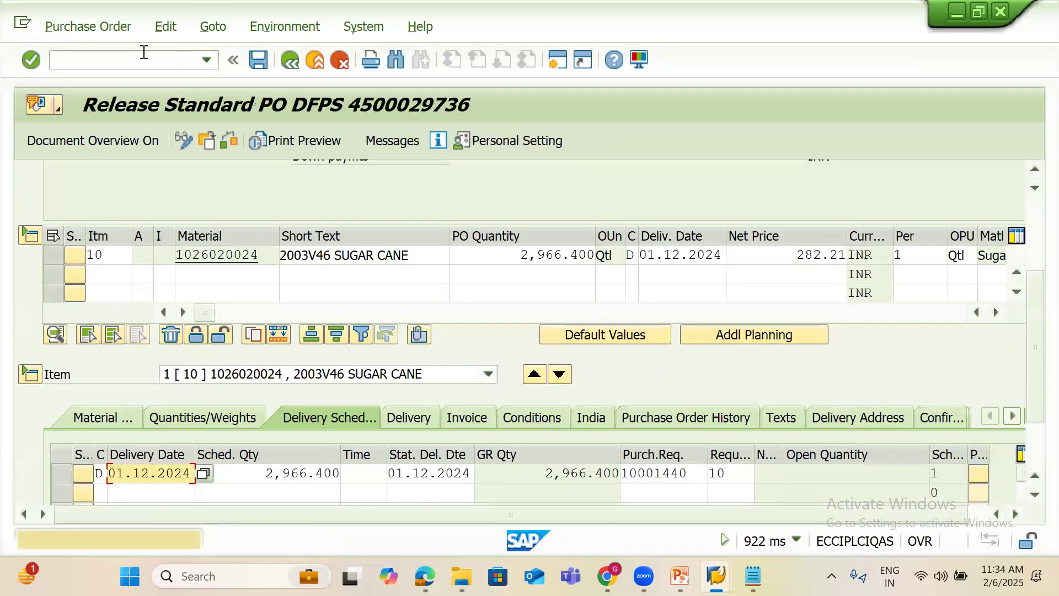
click(228, 142)
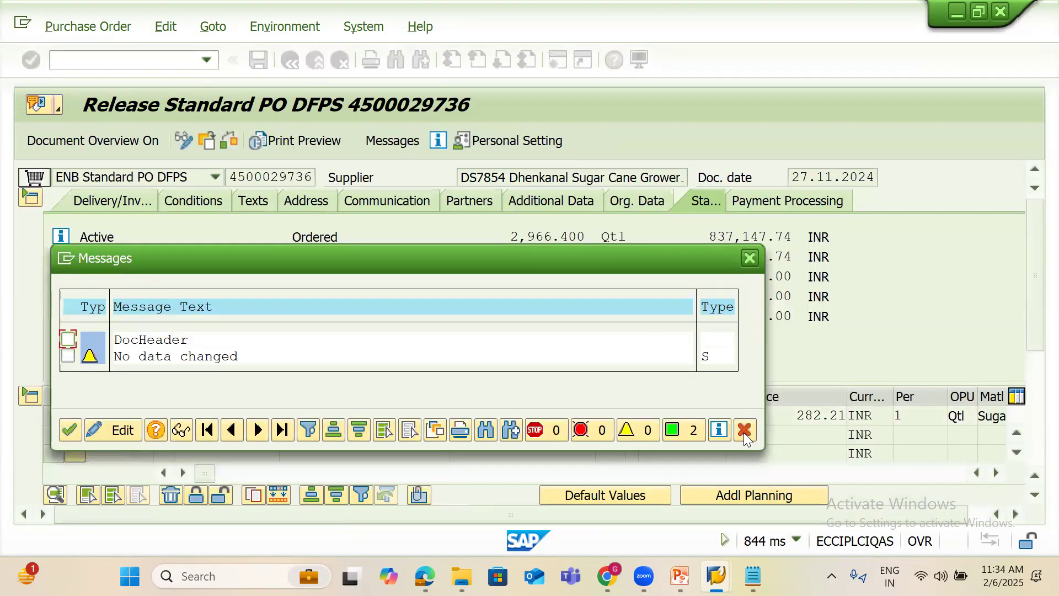
click(744, 431)
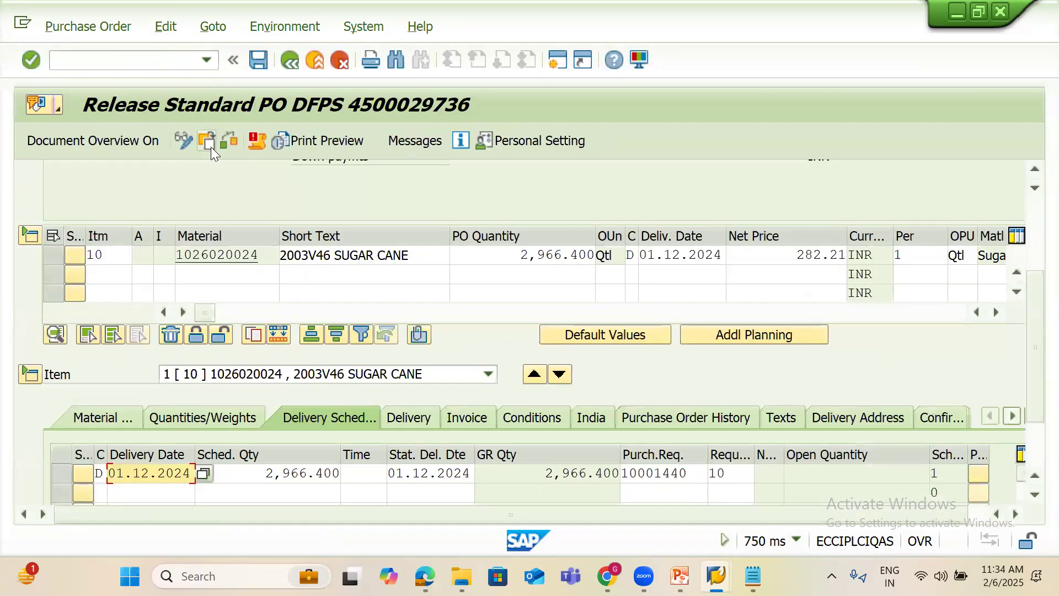
click(210, 146)
key(ctrl+v)
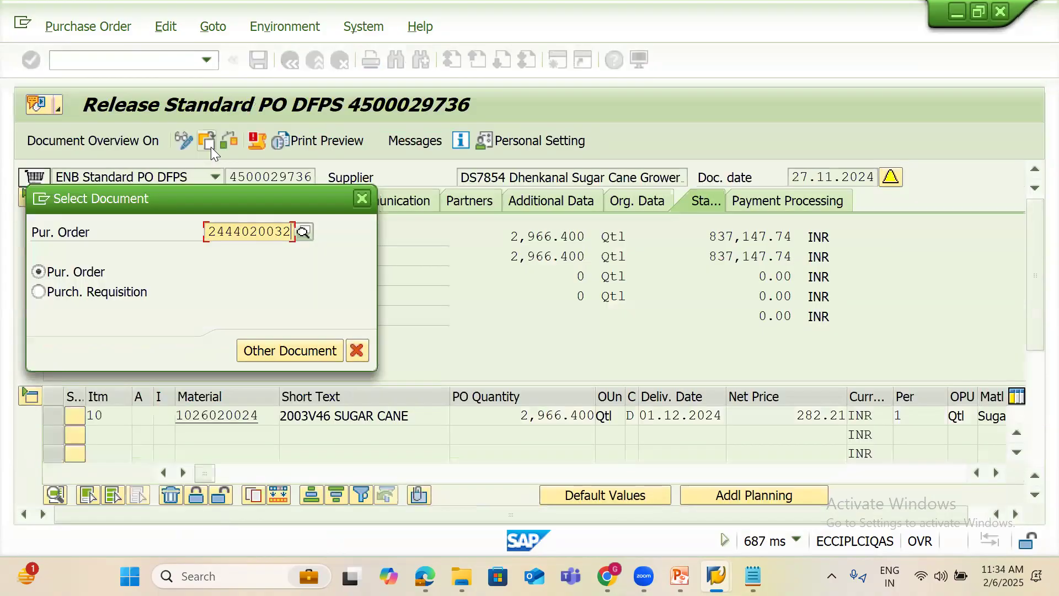
key(Return)
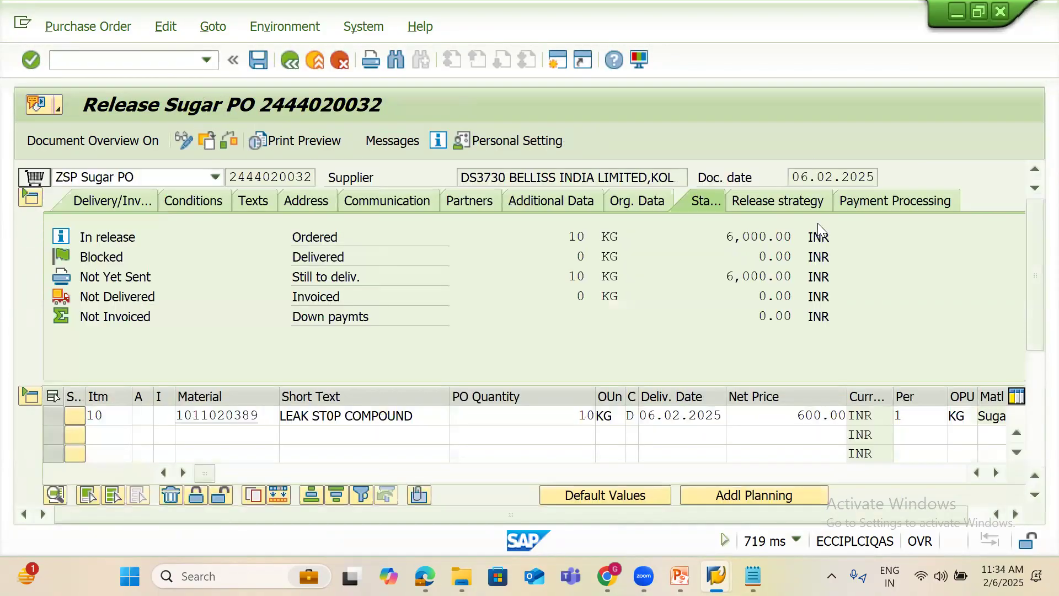
Release the PO at levels S1, S2, S3 and S4, then save it
click(795, 201)
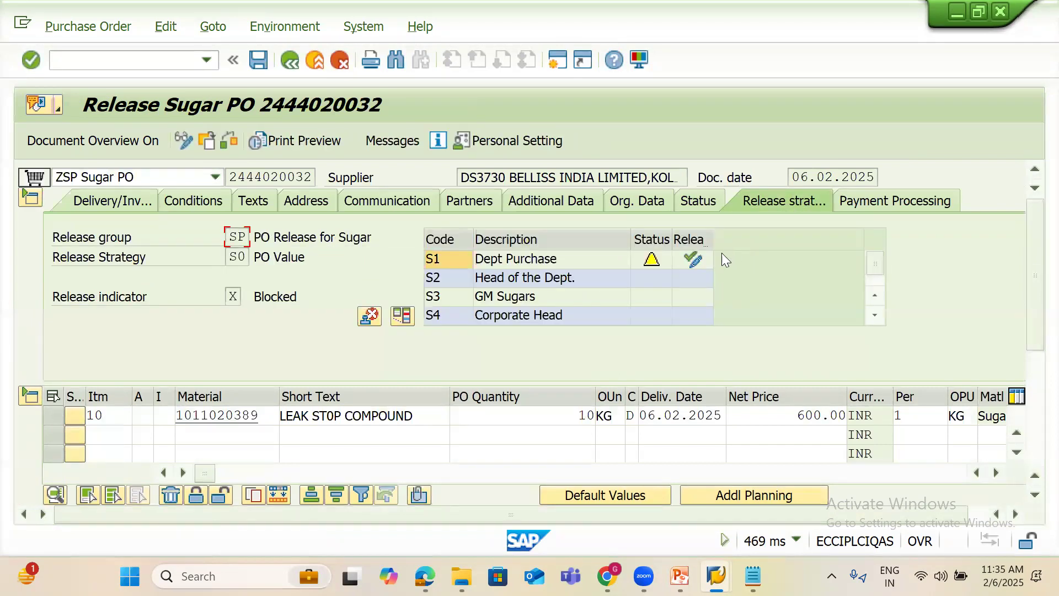
click(692, 259)
click(692, 277)
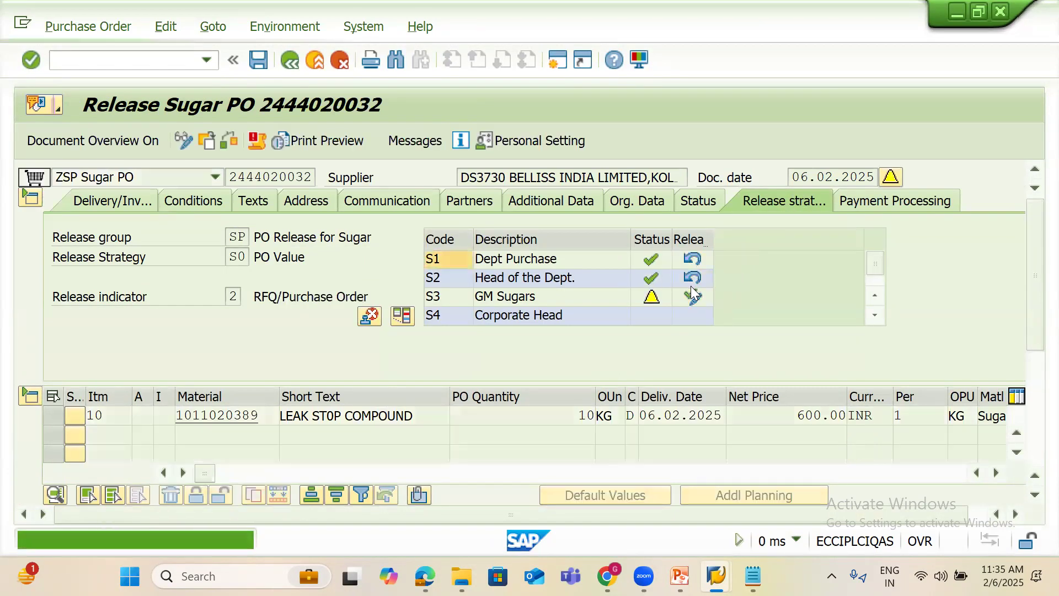
click(693, 296)
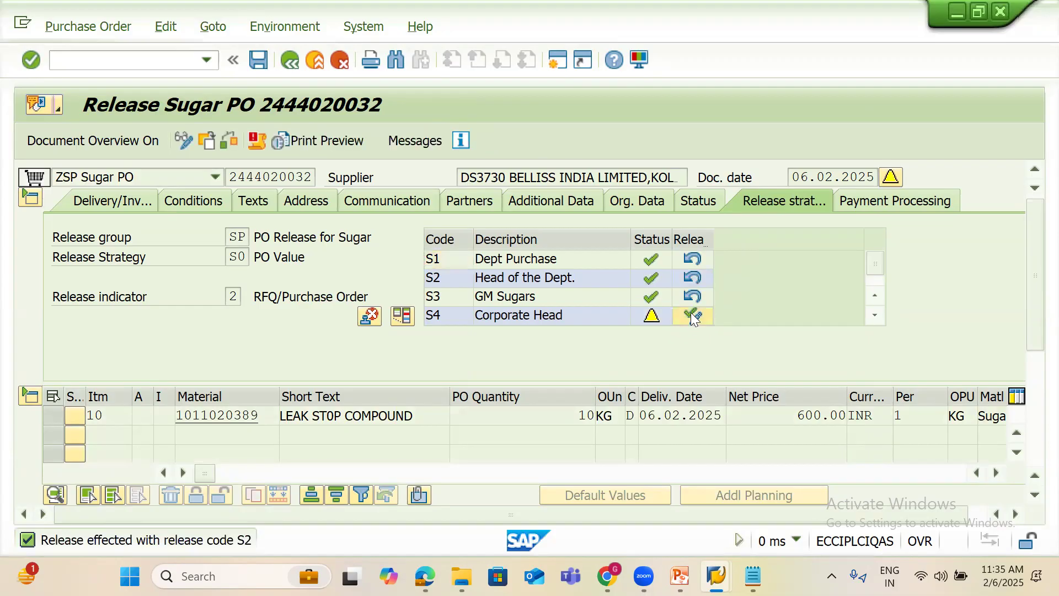
click(874, 315)
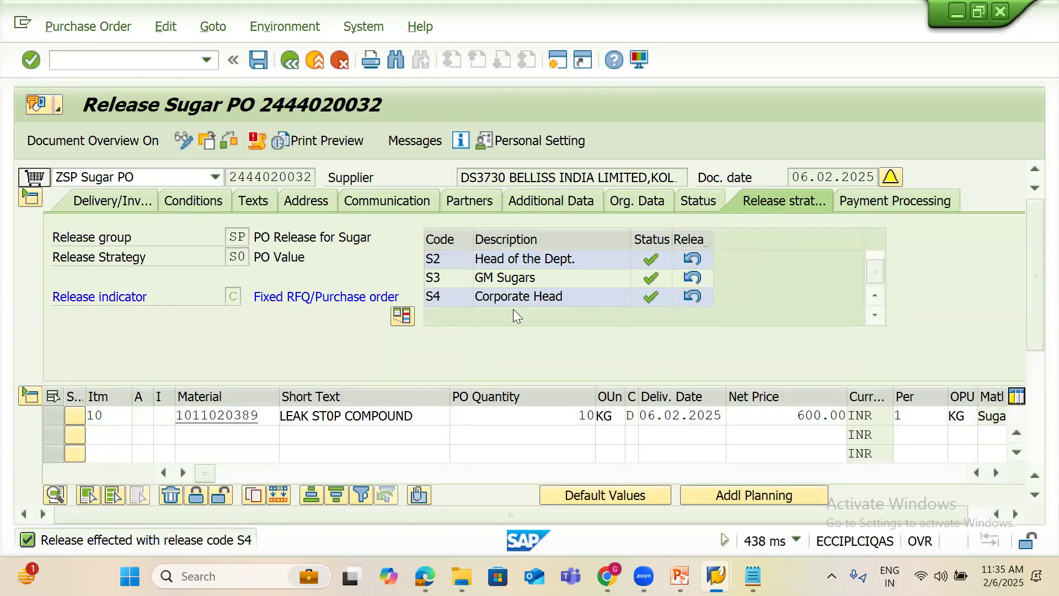
click(264, 63)
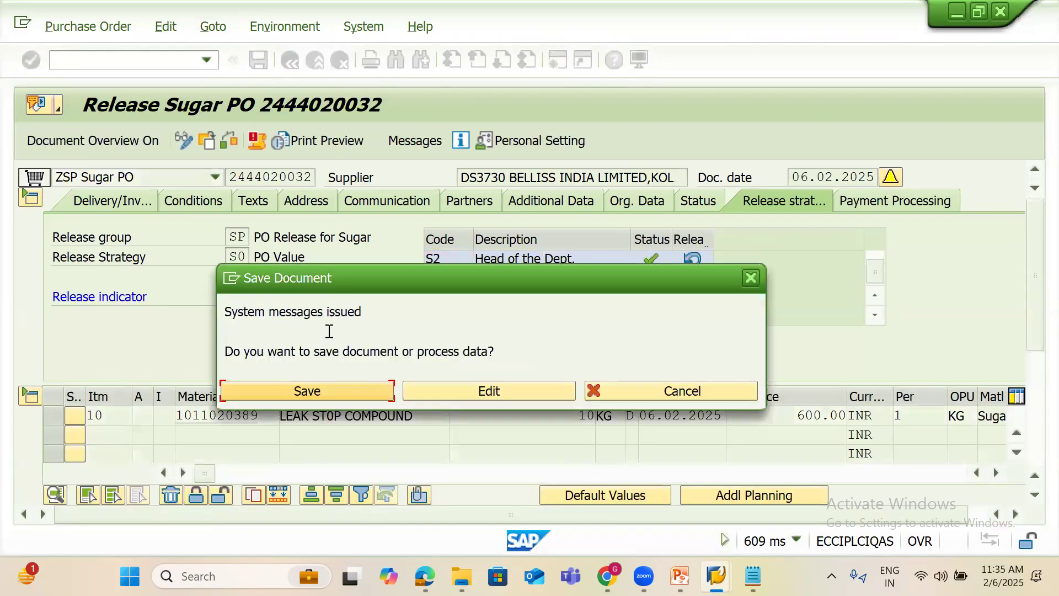
click(335, 388)
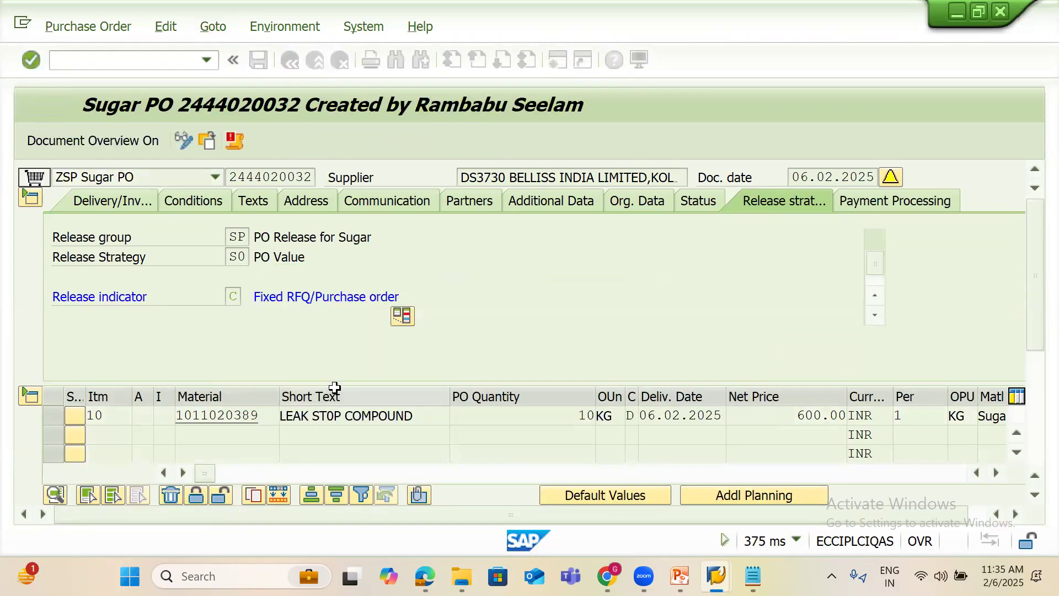
click(294, 141)
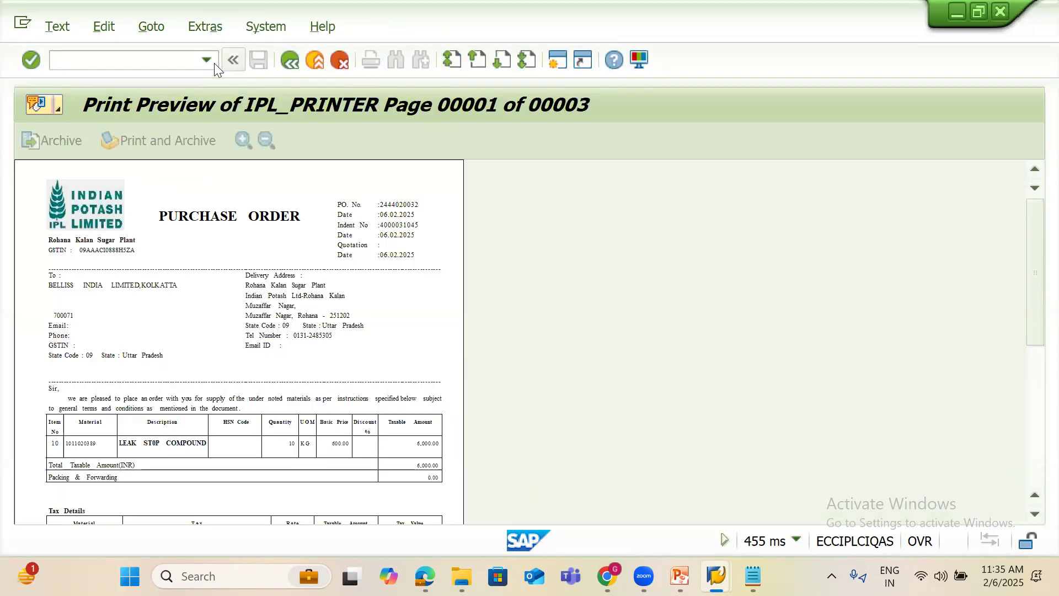
click(105, 66)
text(PDF!)
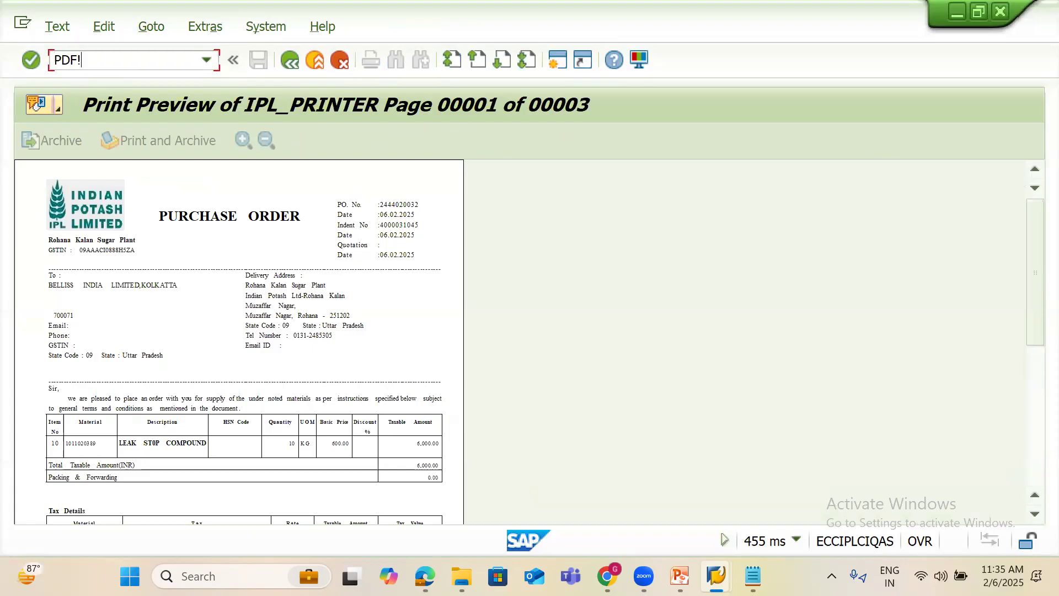
key(Return)
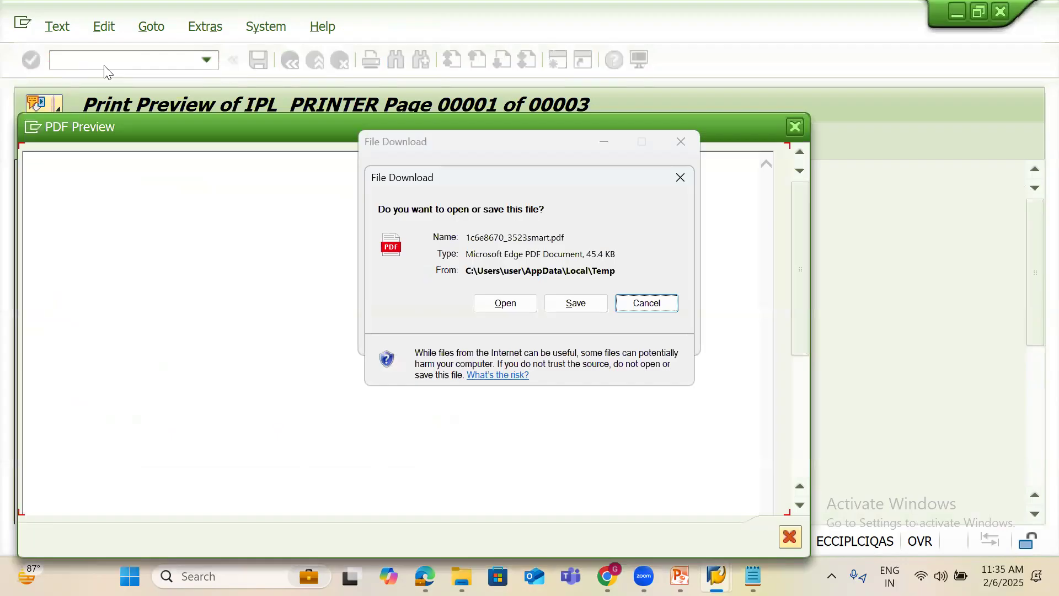
click(506, 302)
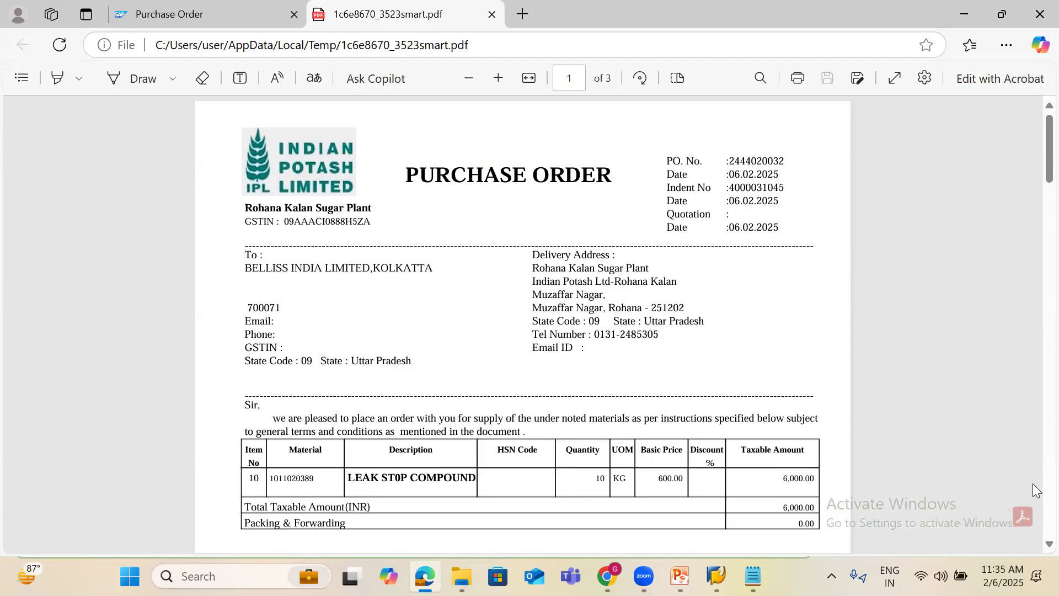
Scroll the Sugar PO PDF from the item table down to page 2's empty terms rows
scroll(1037, 488, down, 7)
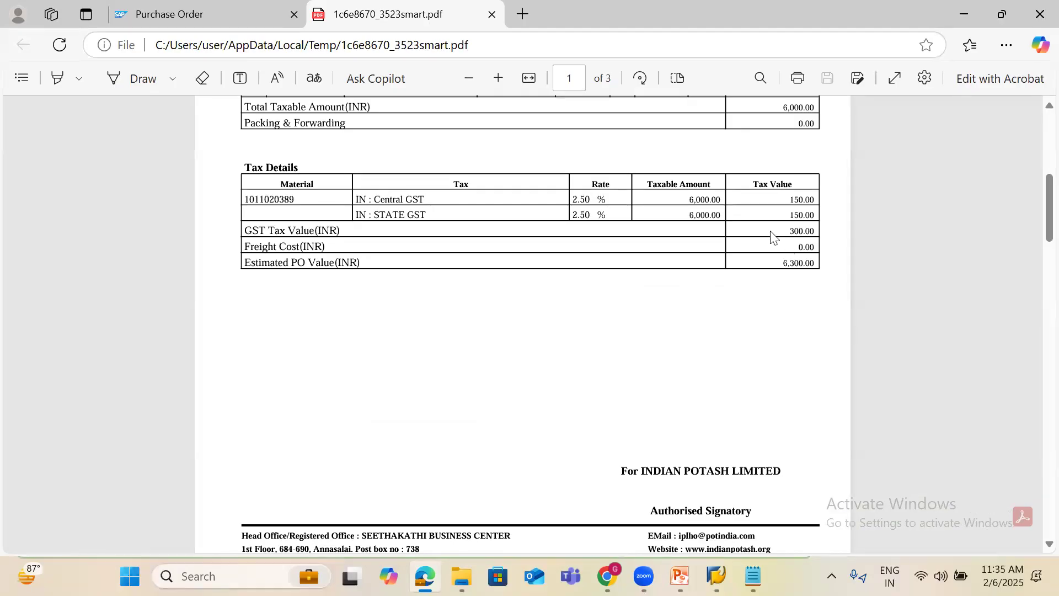
scroll(1035, 436, down, 5)
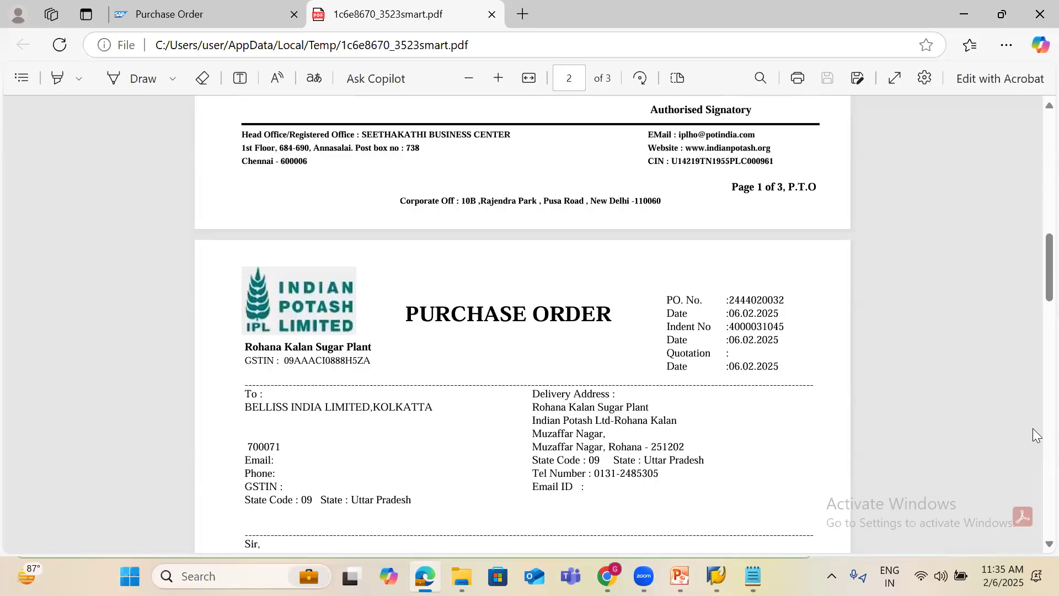
scroll(1035, 436, down, 5)
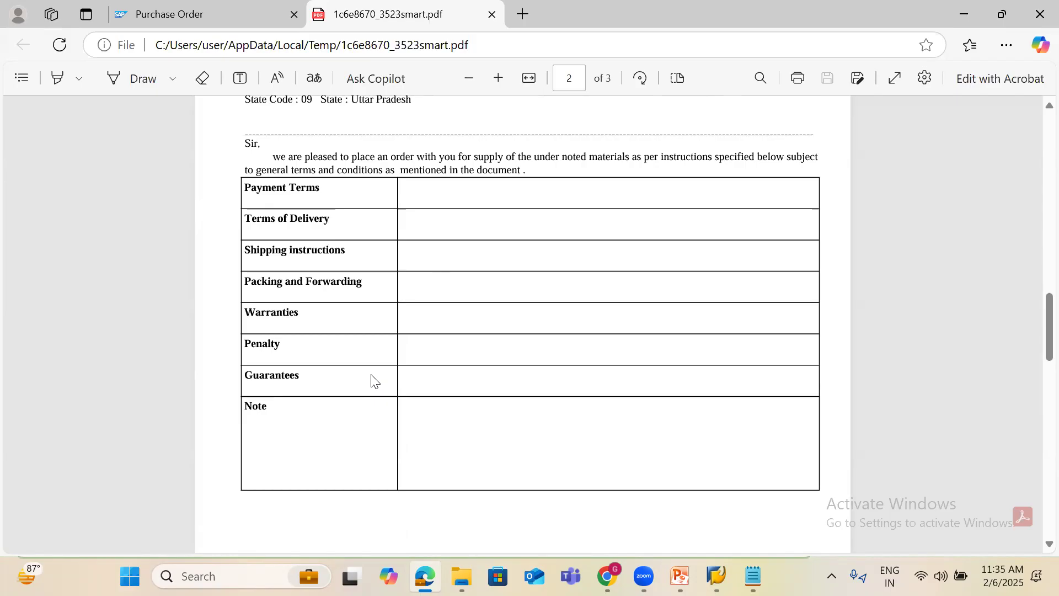
click(715, 576)
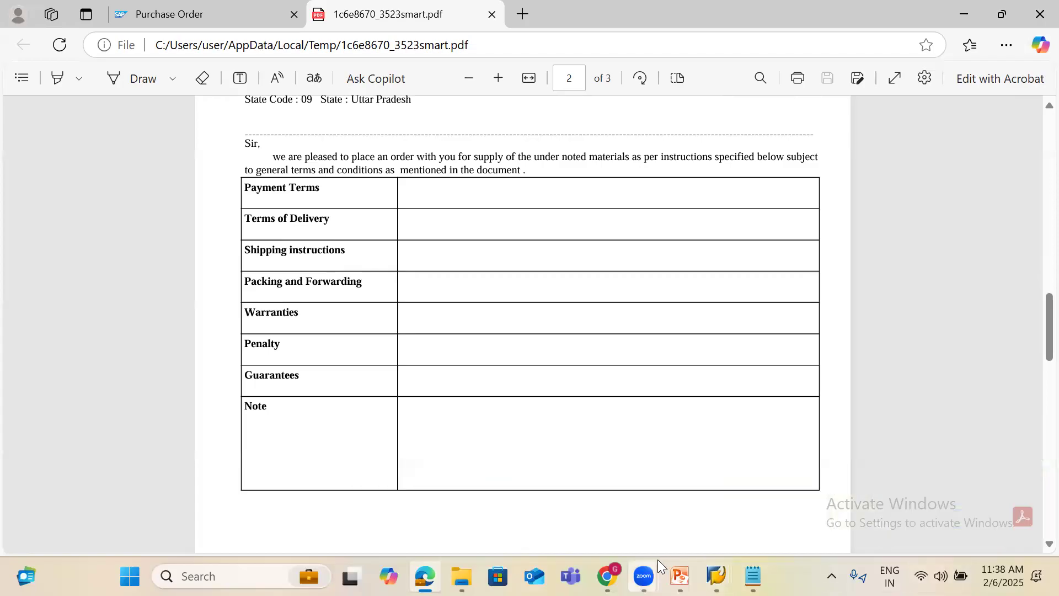
Switch back to the SAP Print Preview of IPL_PRINTER window
click(729, 561)
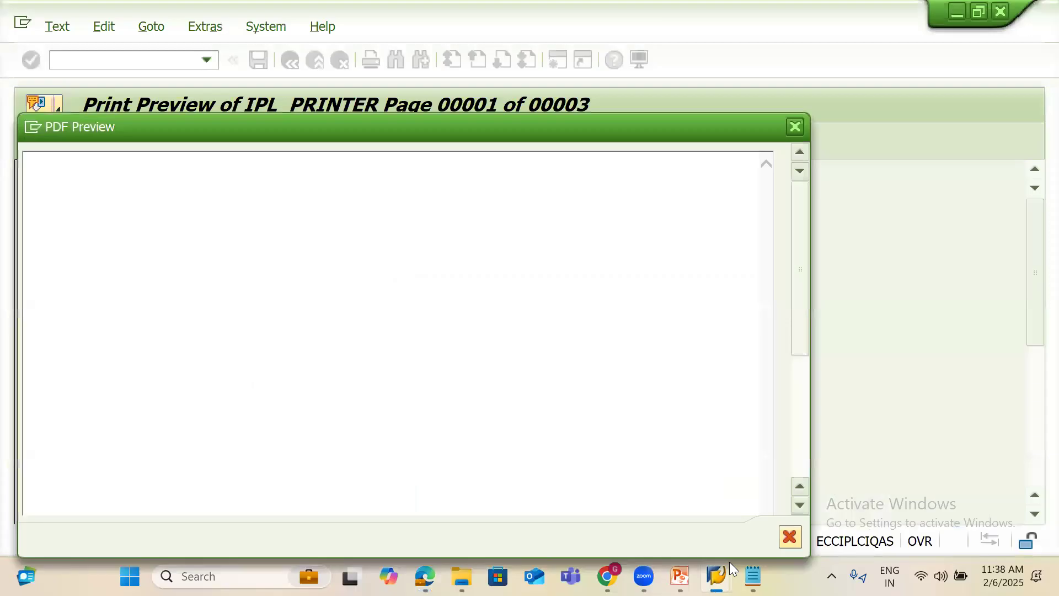
click(796, 131)
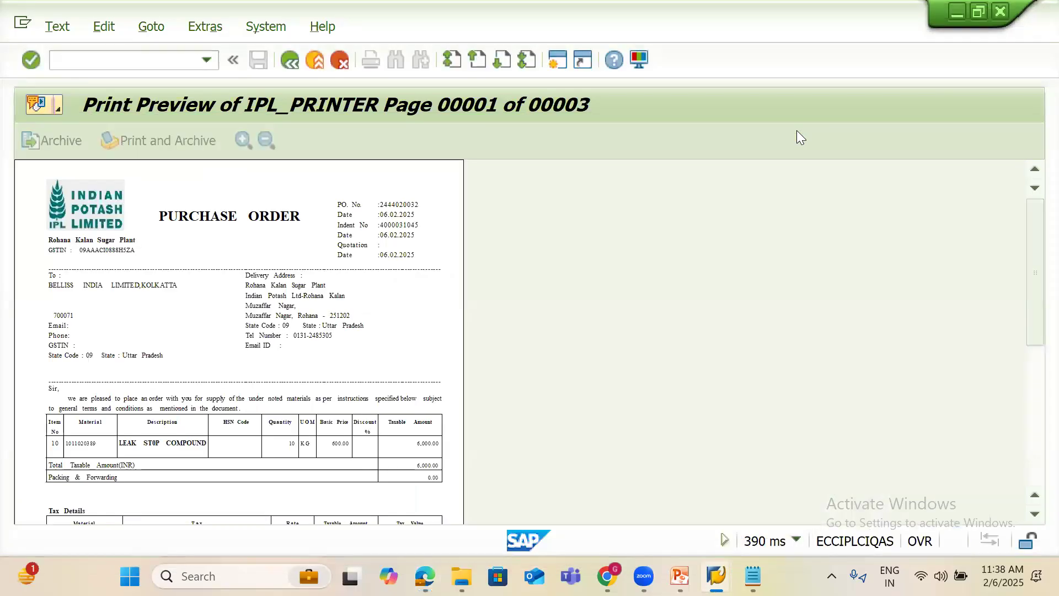
click(1032, 368)
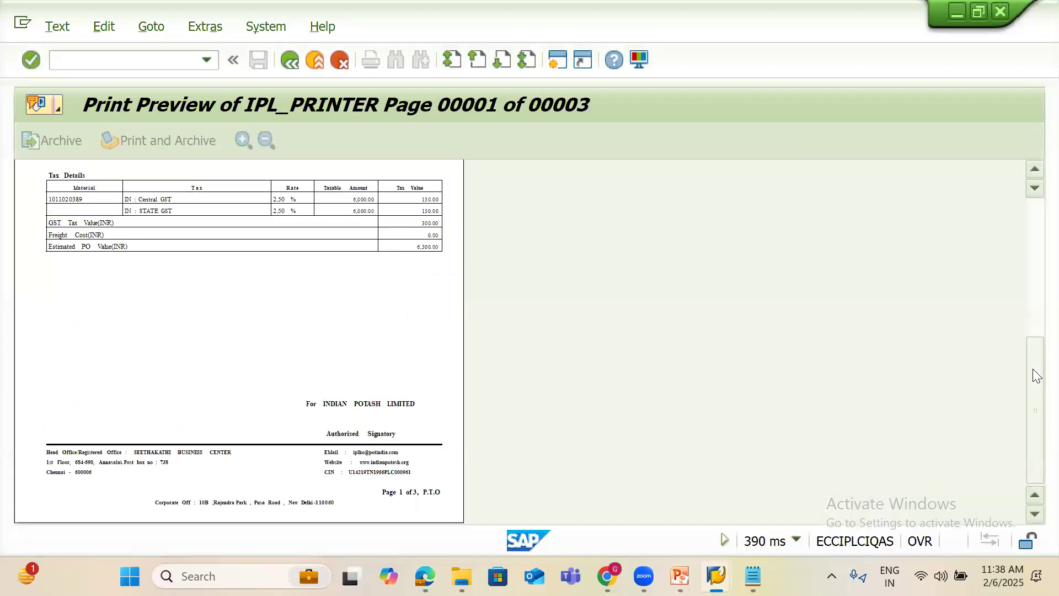
click(1033, 242)
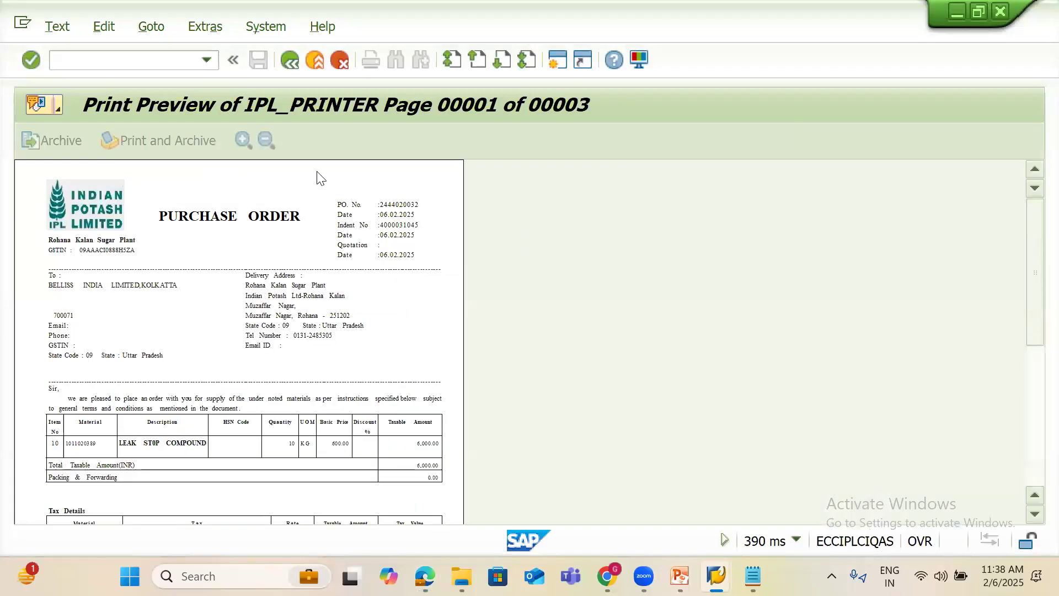
click(292, 68)
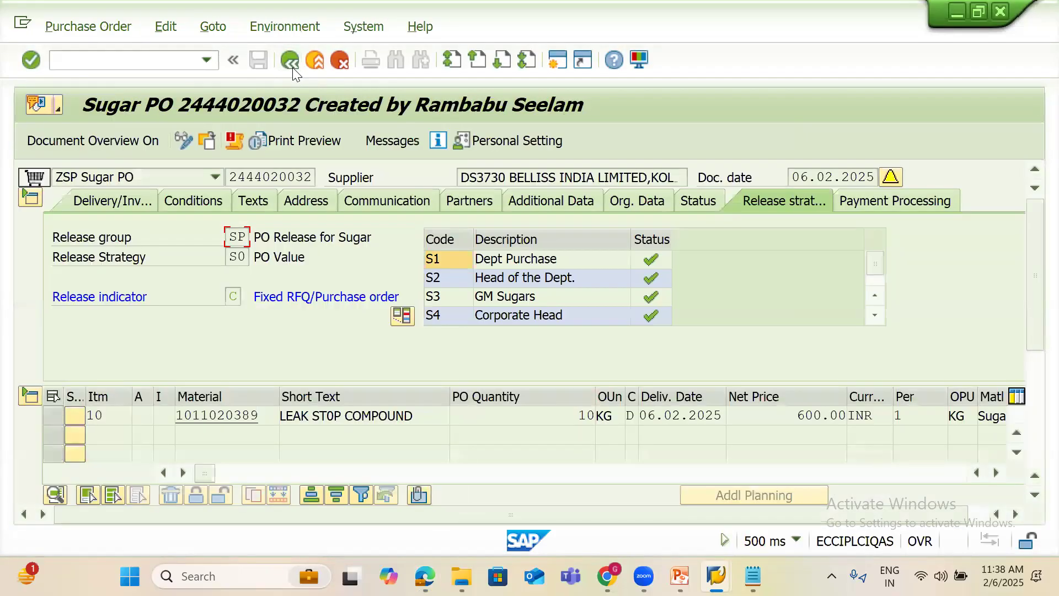
click(680, 575)
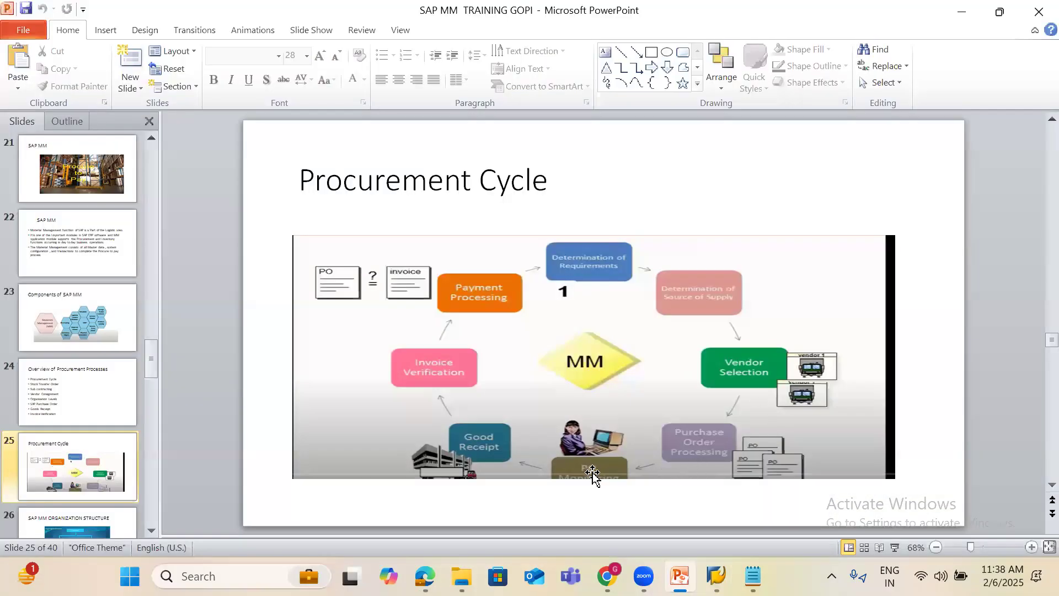
Run the slide show from the Procurement Cycle slide, then return to the Sugar PO in SAP
key(shift+F5)
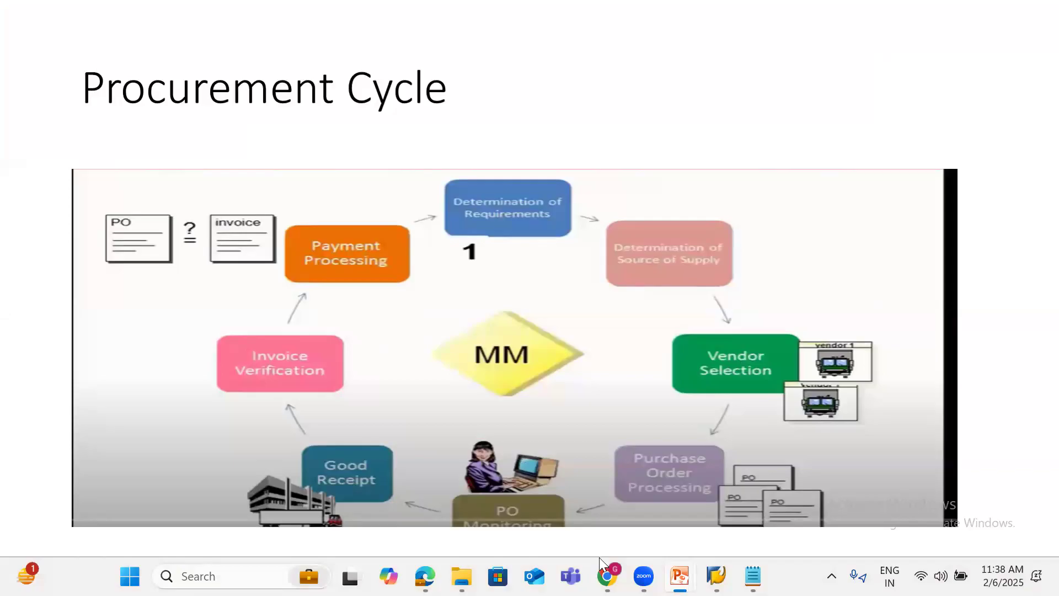
mouse_move(716, 573)
click(734, 513)
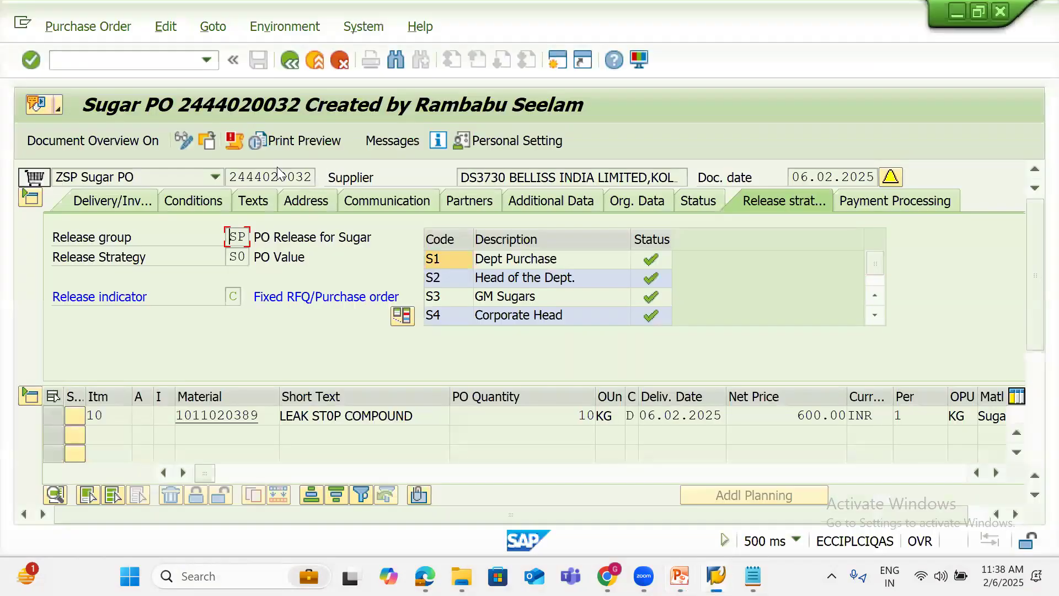
drag(230, 176, 343, 167)
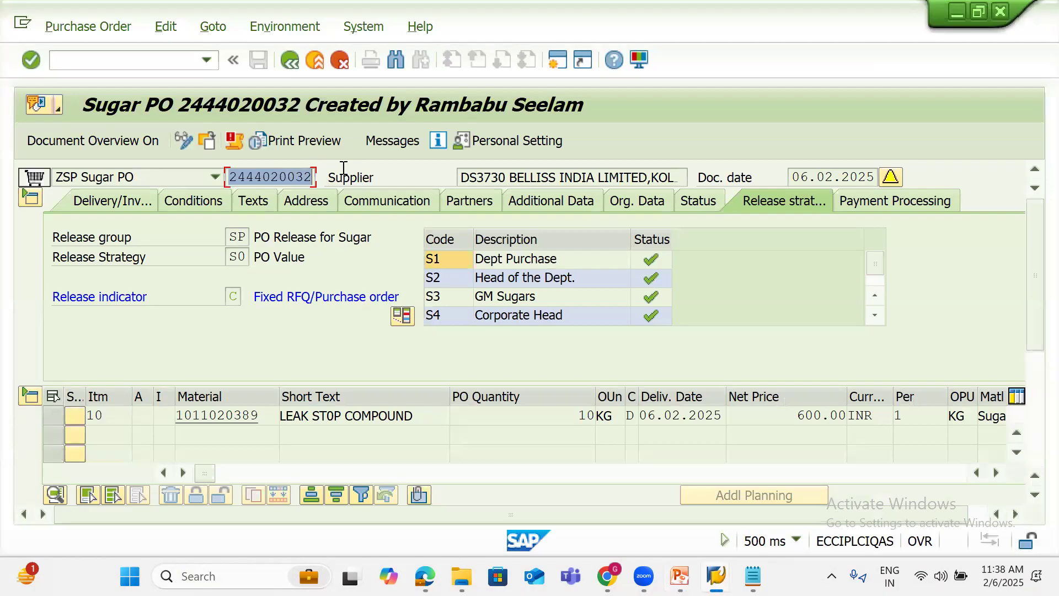
key(ctrl+c)
click(95, 58)
text(/nme23n)
key(Return)
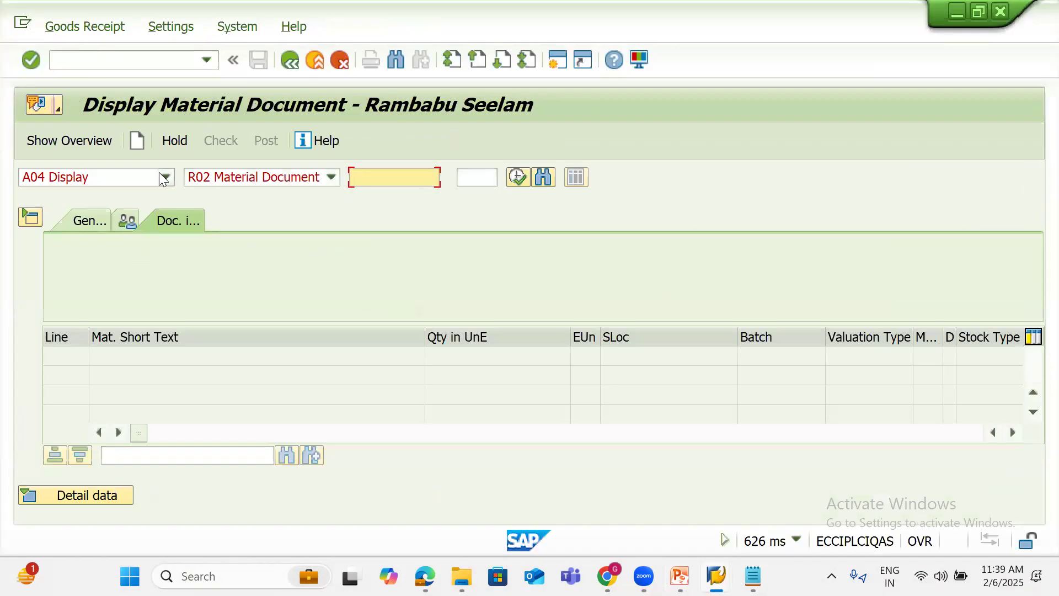
click(165, 178)
click(116, 193)
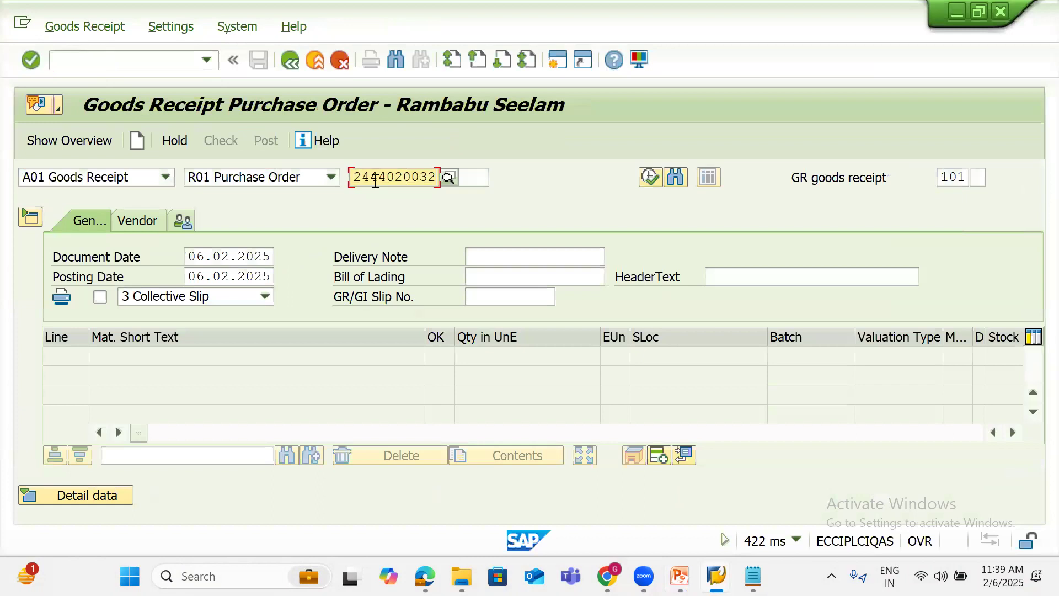
key(Return)
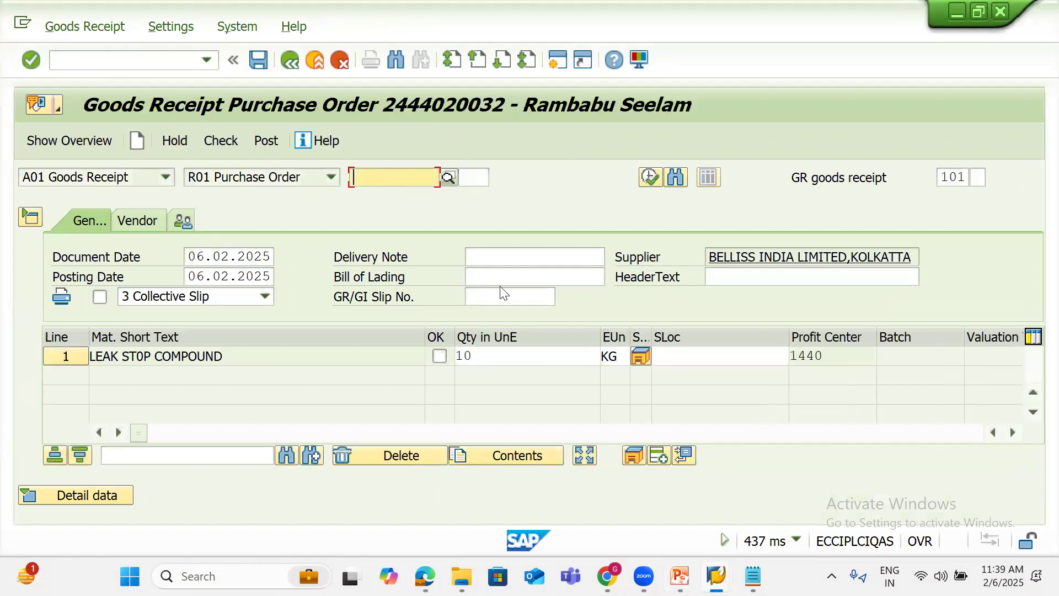
Open the MMBE Stock Overview selection screen in the other SAP session
mouse_move(716, 576)
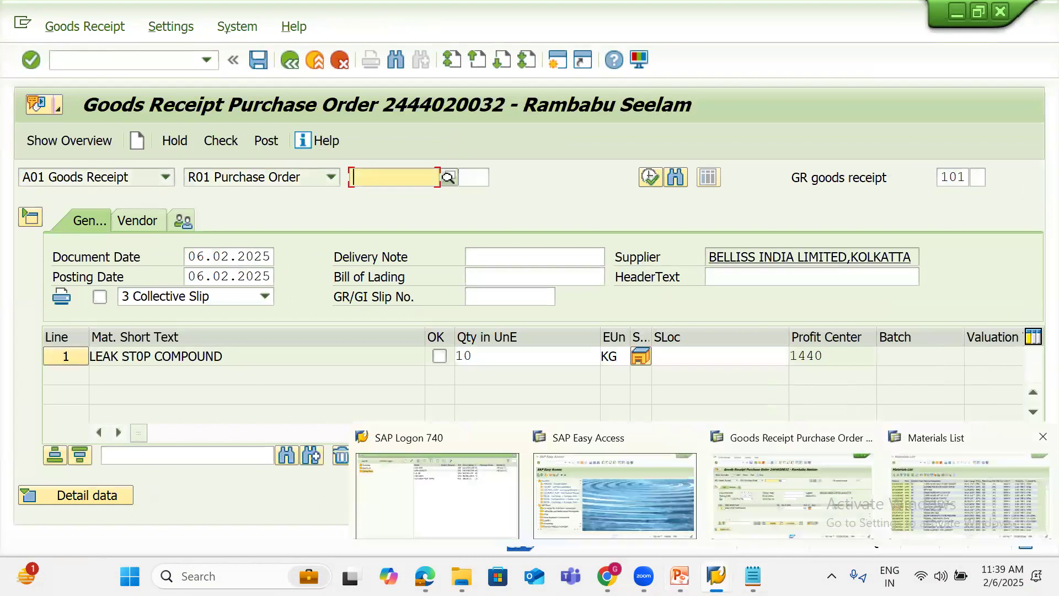
click(968, 493)
click(133, 62)
text(/NMMBE)
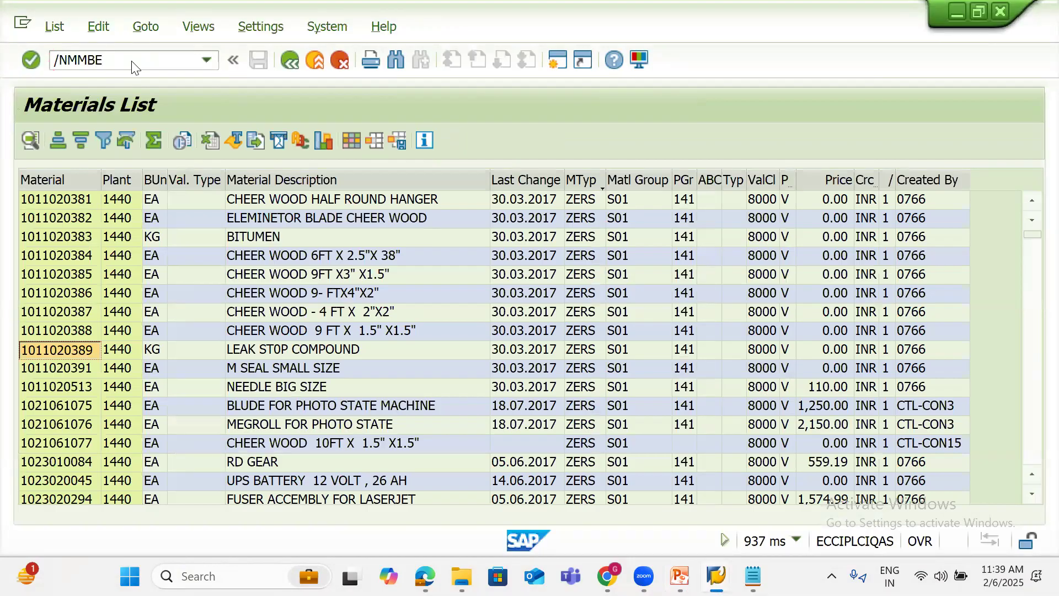
key(Return)
key(alt+Tab)
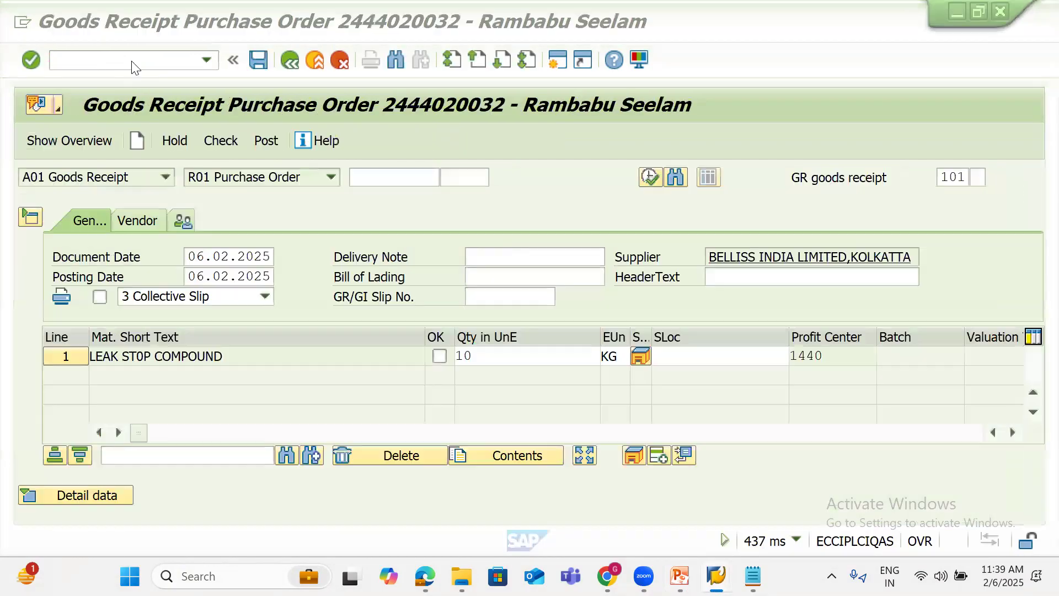
click(71, 491)
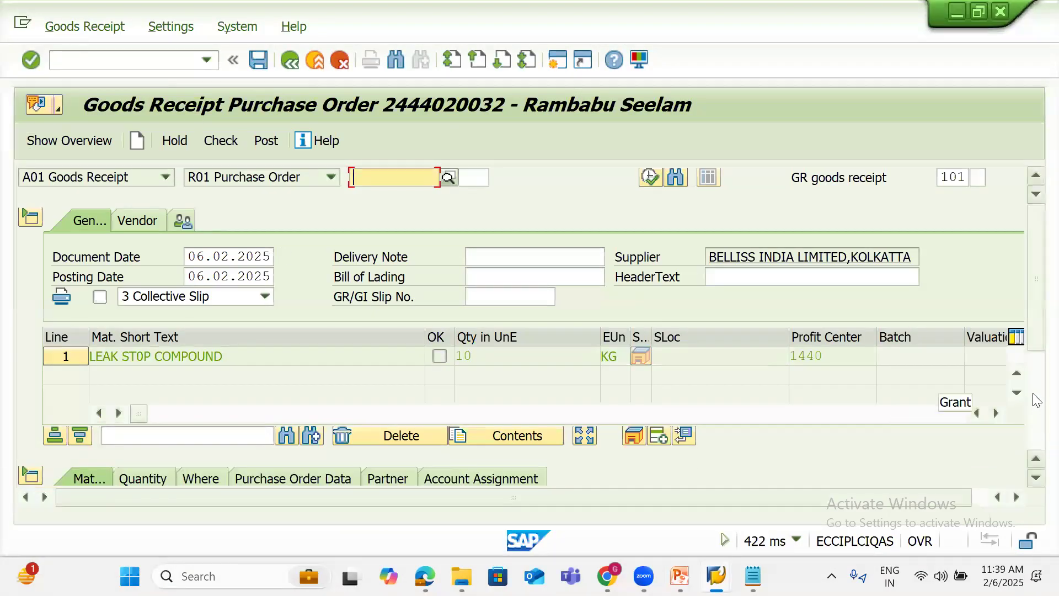
scroll(938, 408, down, 3)
drag(683, 296, 409, 296)
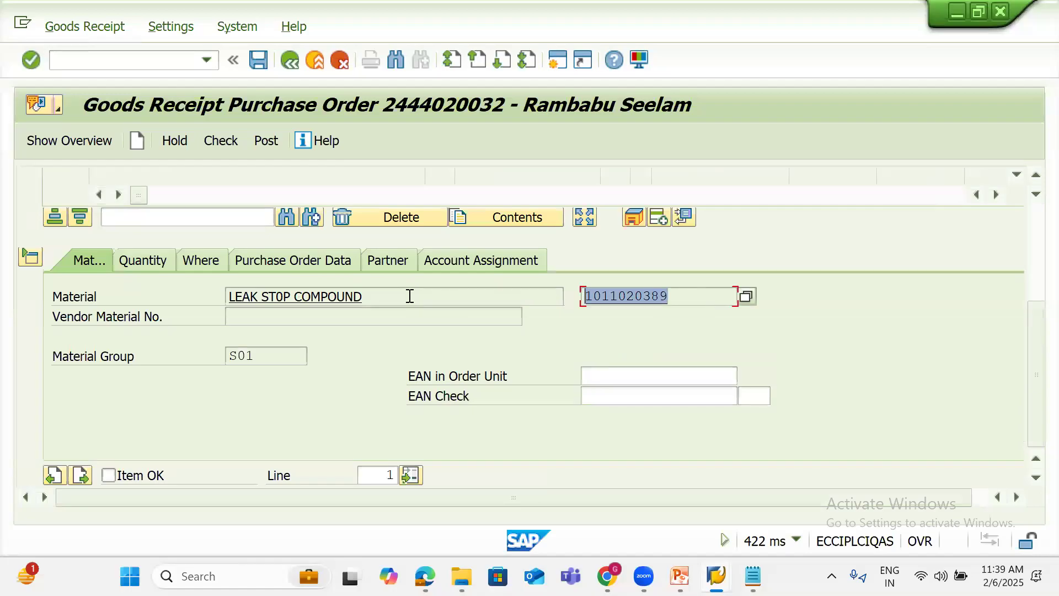
key(ctrl+c)
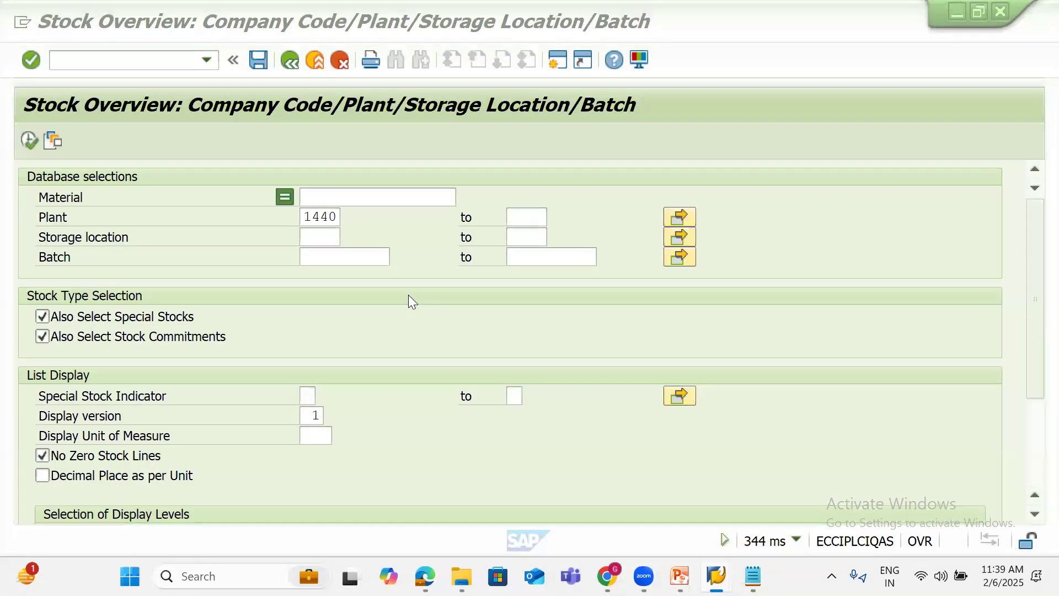
key(ctrl+v)
key(Return)
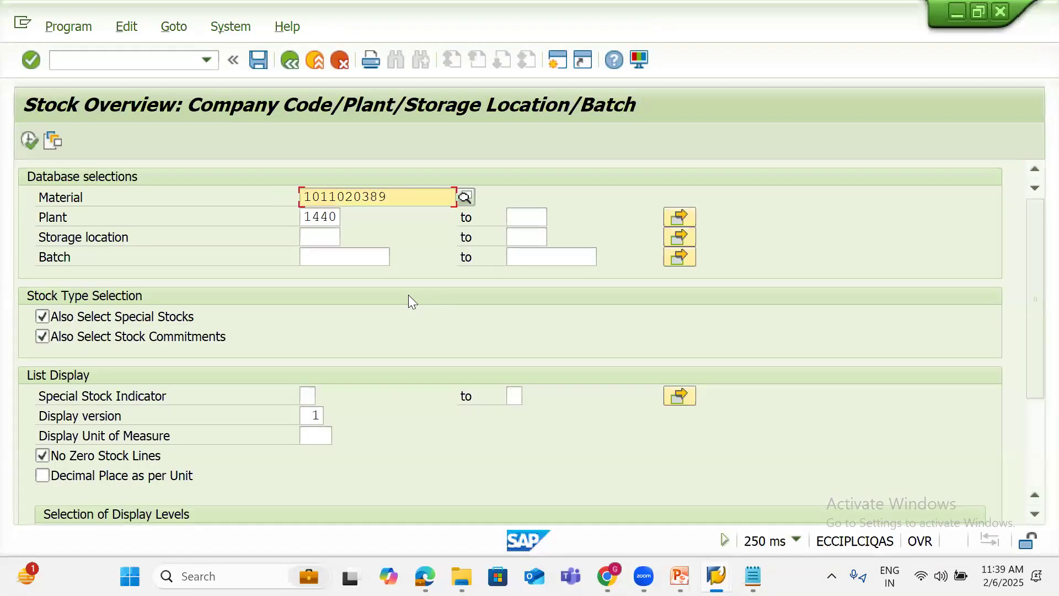
click(31, 139)
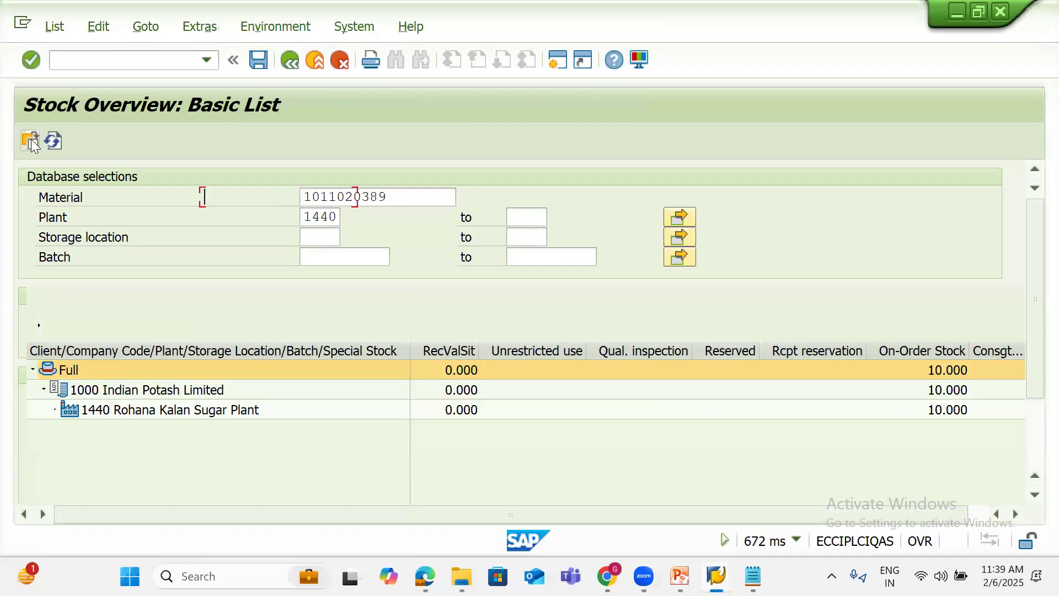
click(537, 353)
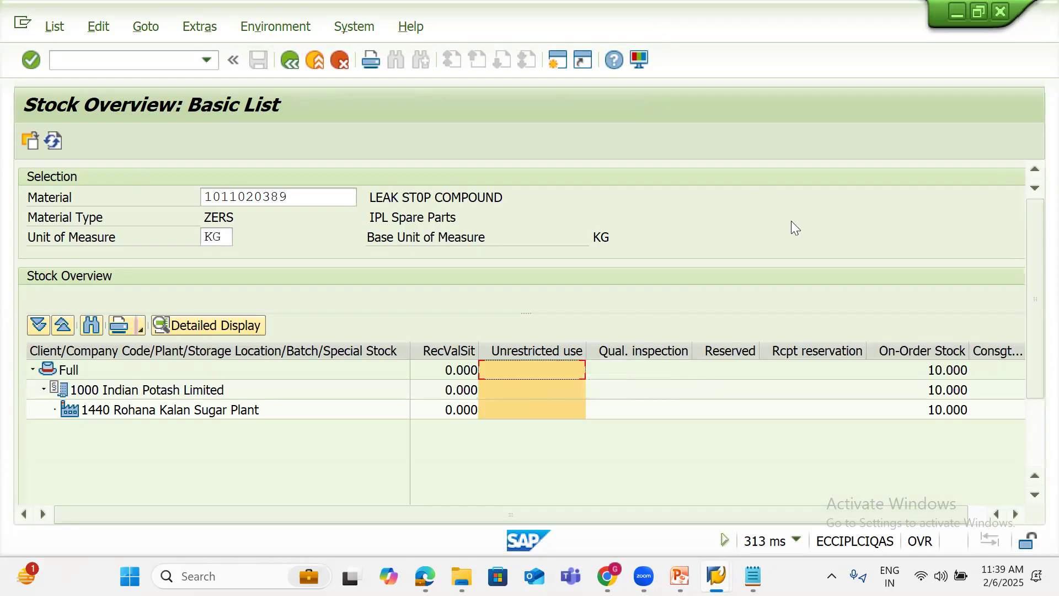
click(949, 356)
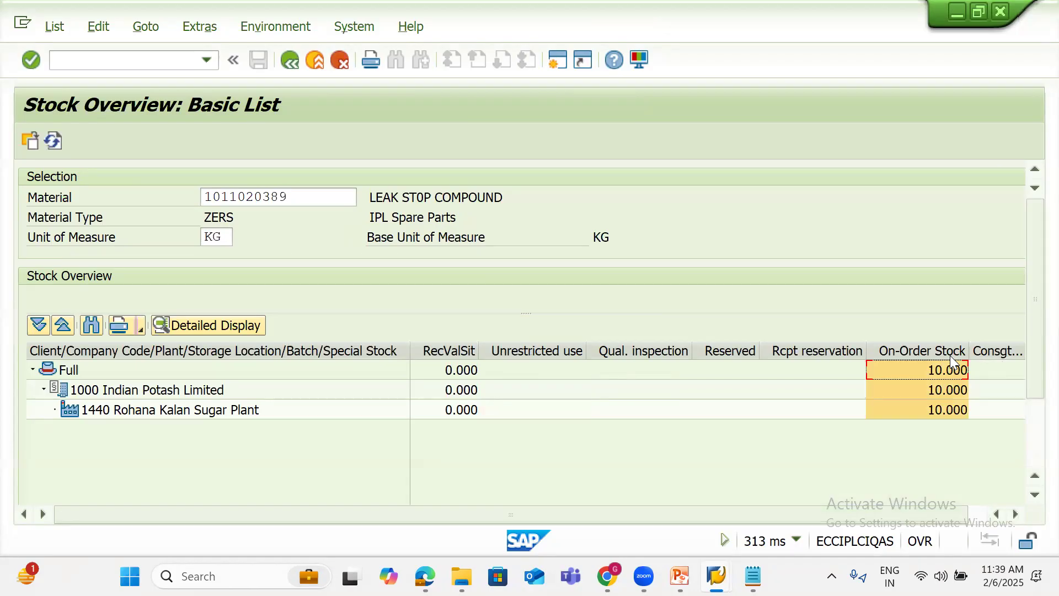
click(547, 352)
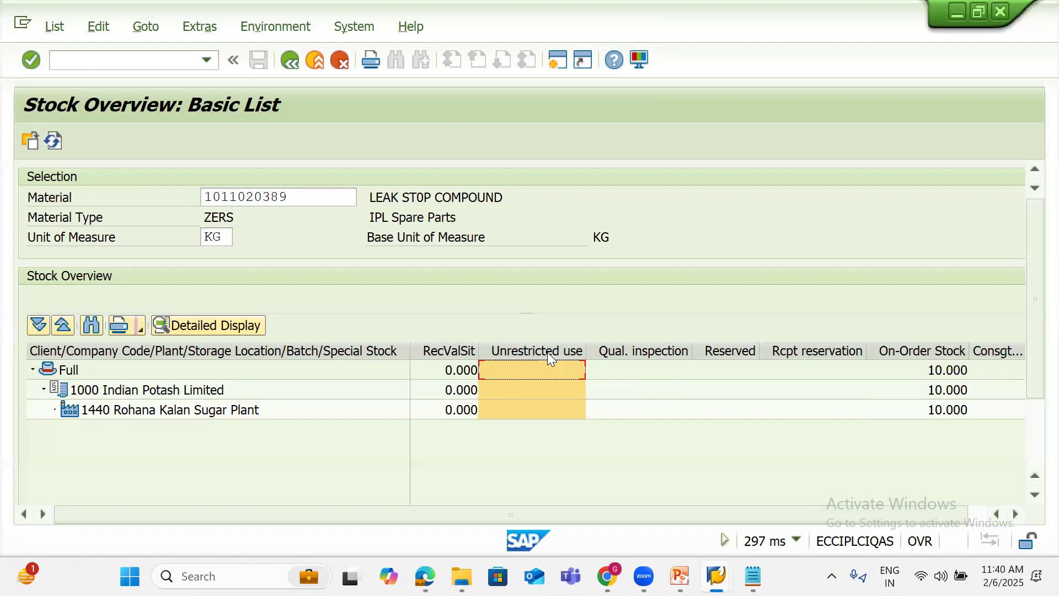
Back in MIGO, mark the LEAK STOP COMPOUND receipt line as Item OK
mouse_move(716, 575)
click(766, 475)
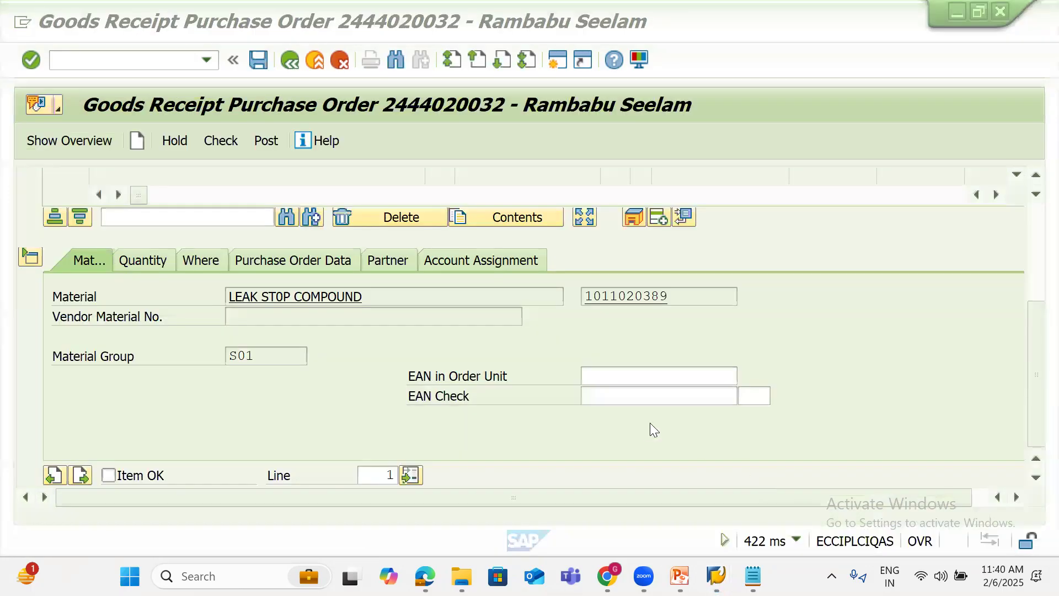
click(1035, 223)
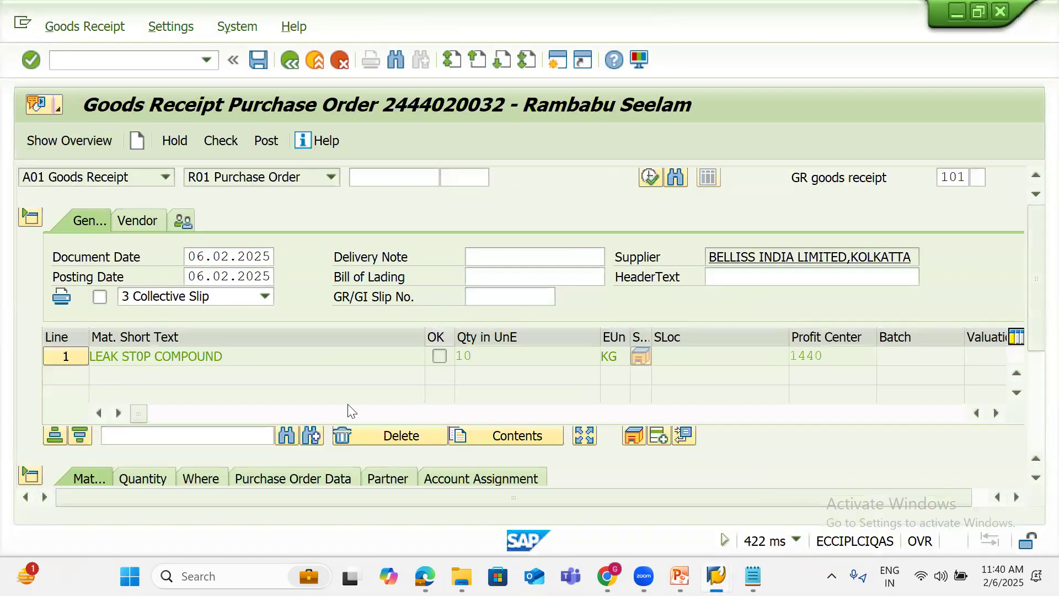
click(439, 356)
click(704, 357)
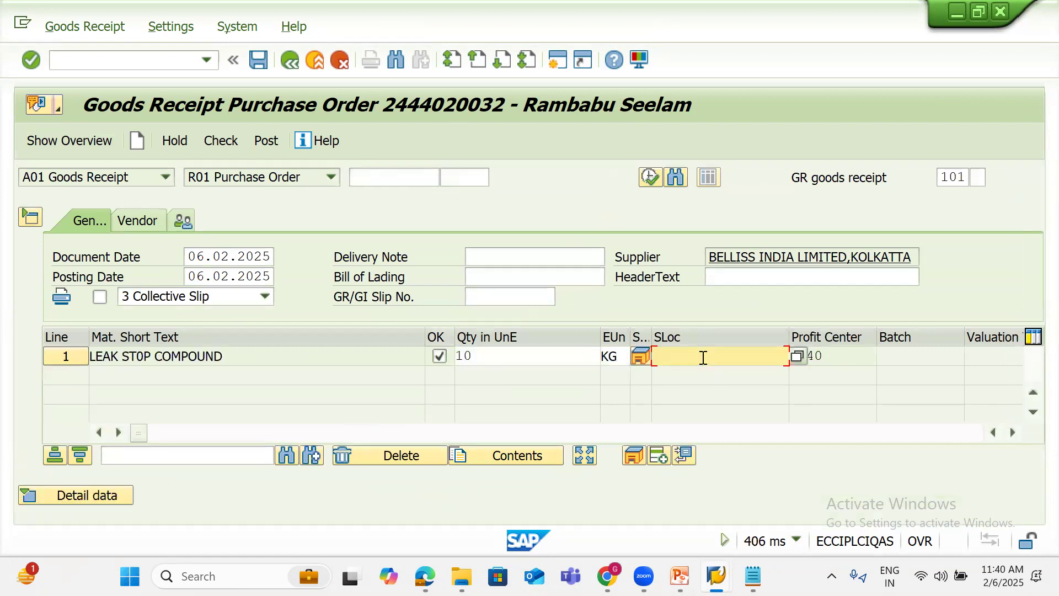
mouse_move(716, 576)
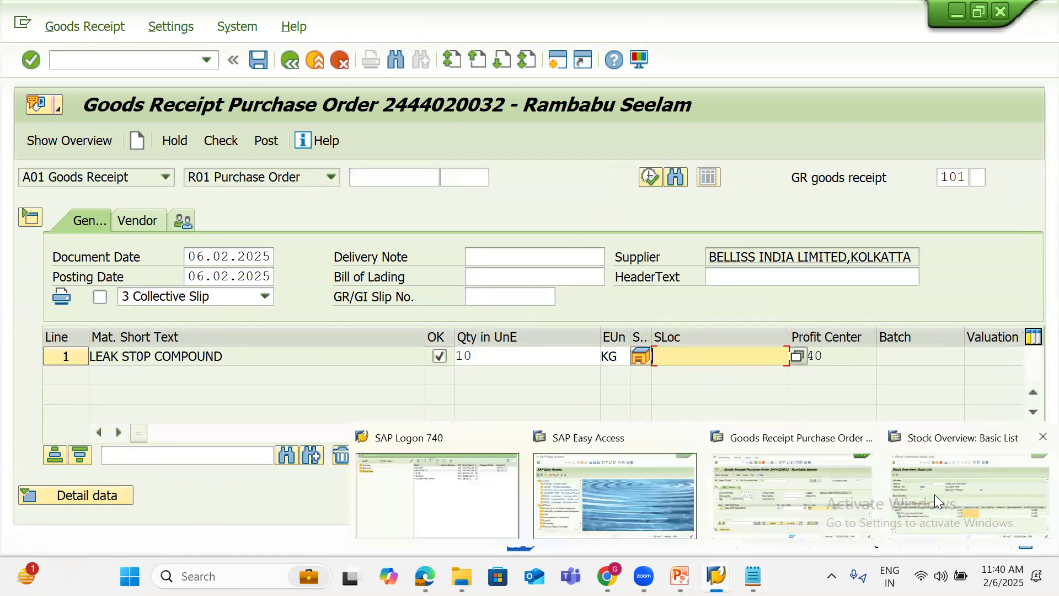
click(935, 502)
key(alt+Tab)
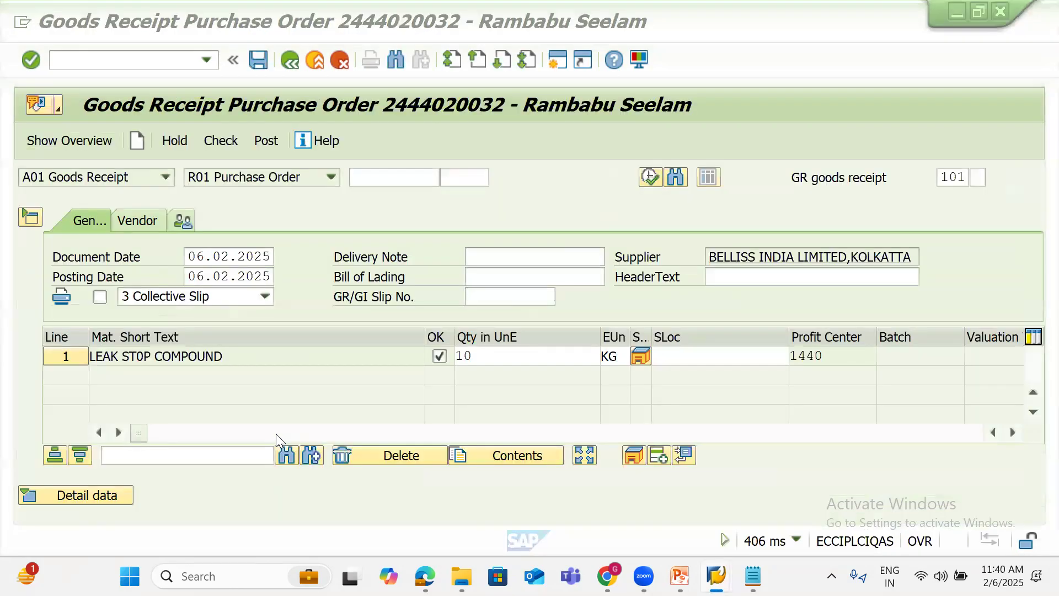
Set storage location 0001 Consumable Store, check the document, and post the goods receipt
click(695, 353)
text(0001)
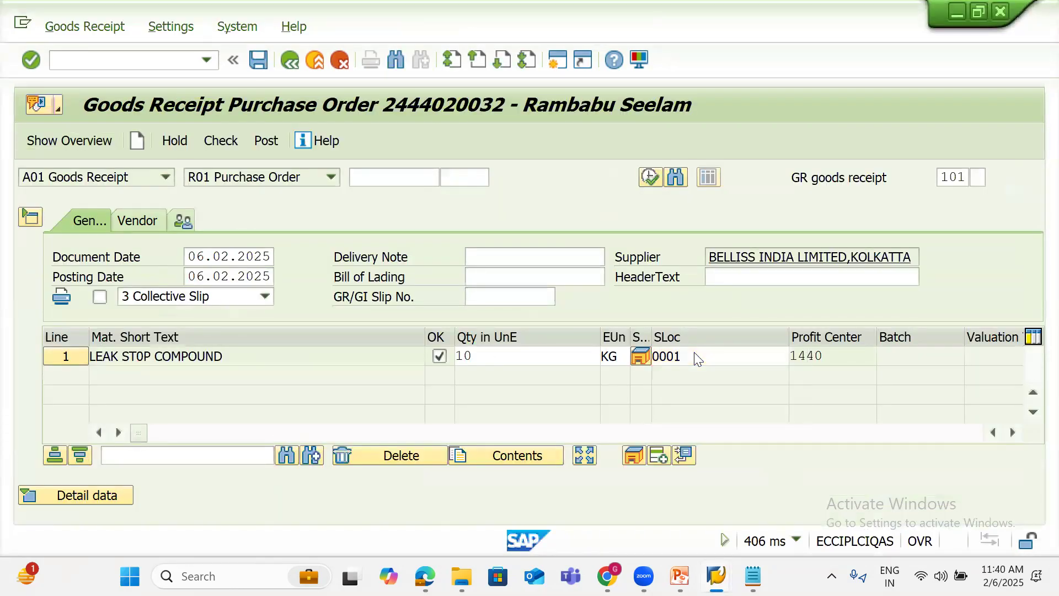
key(Return)
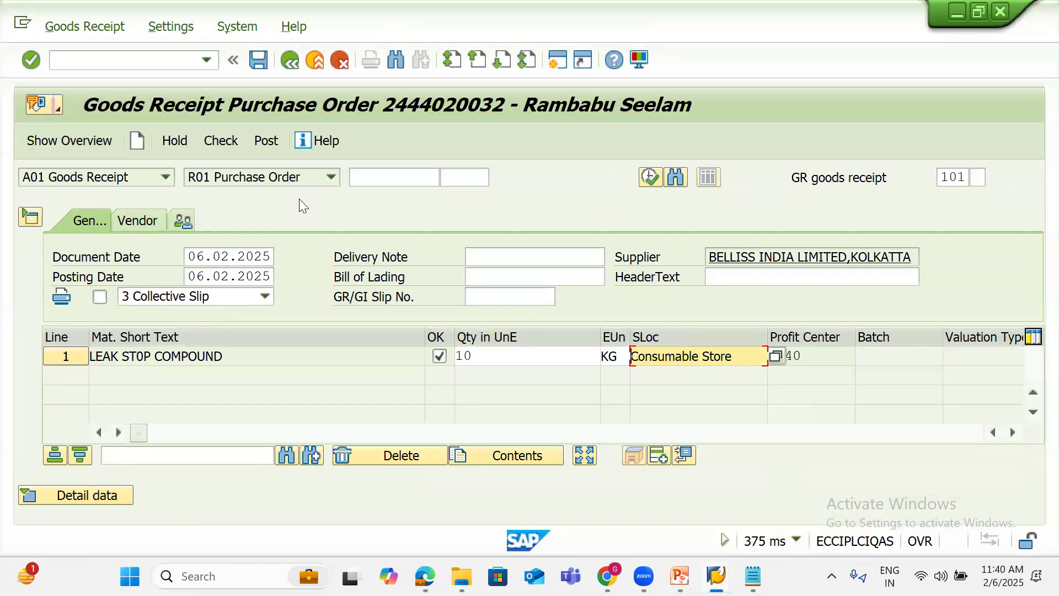
click(223, 141)
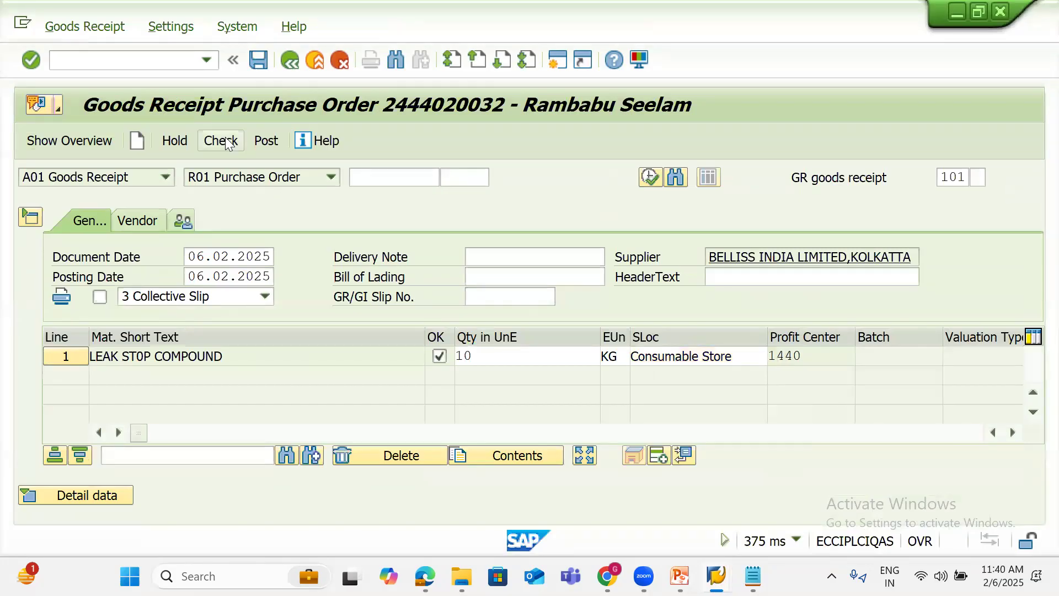
click(267, 139)
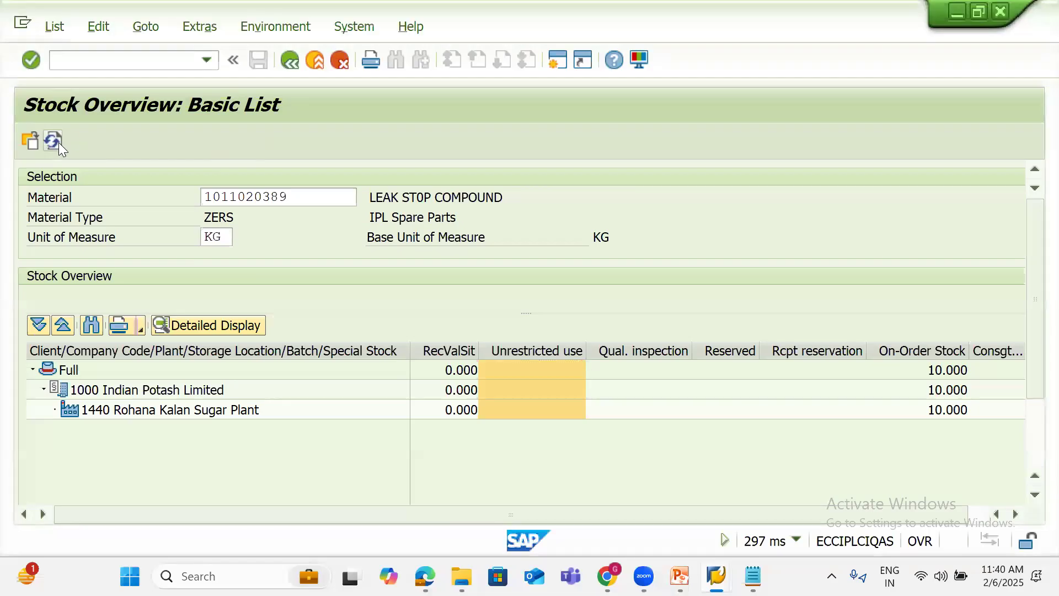
Refresh stock to confirm 10.000 KG unrestricted in Consumable Store, then bring up the PowerPoint deck
click(59, 142)
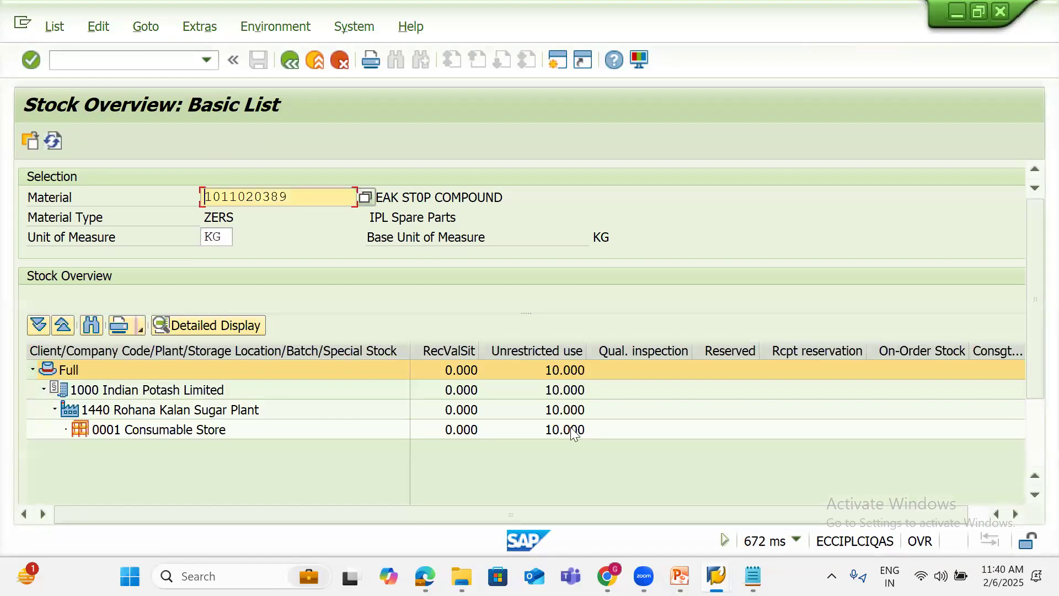
click(554, 351)
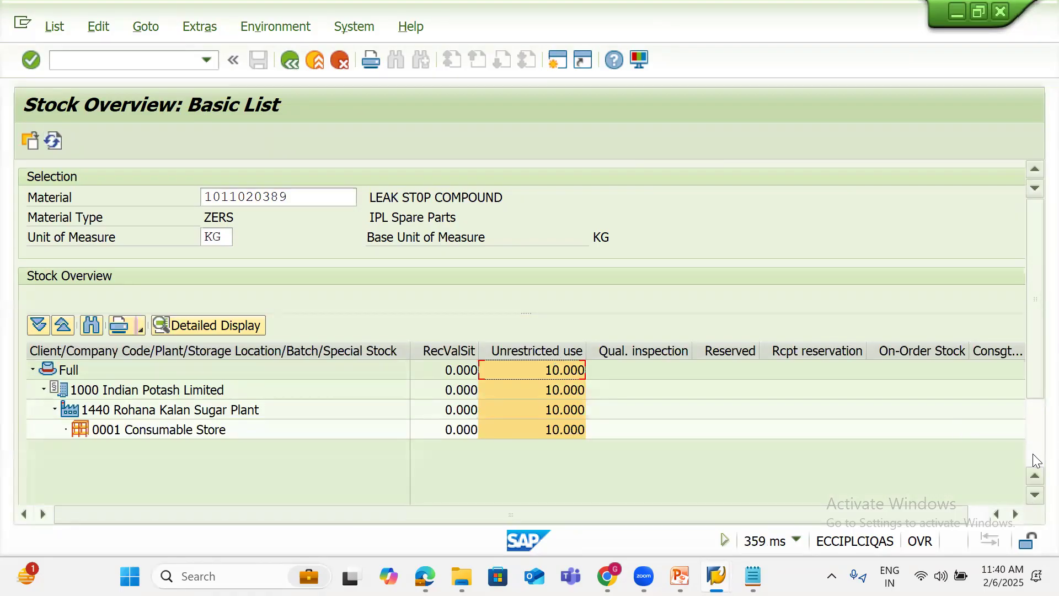
mouse_move(716, 576)
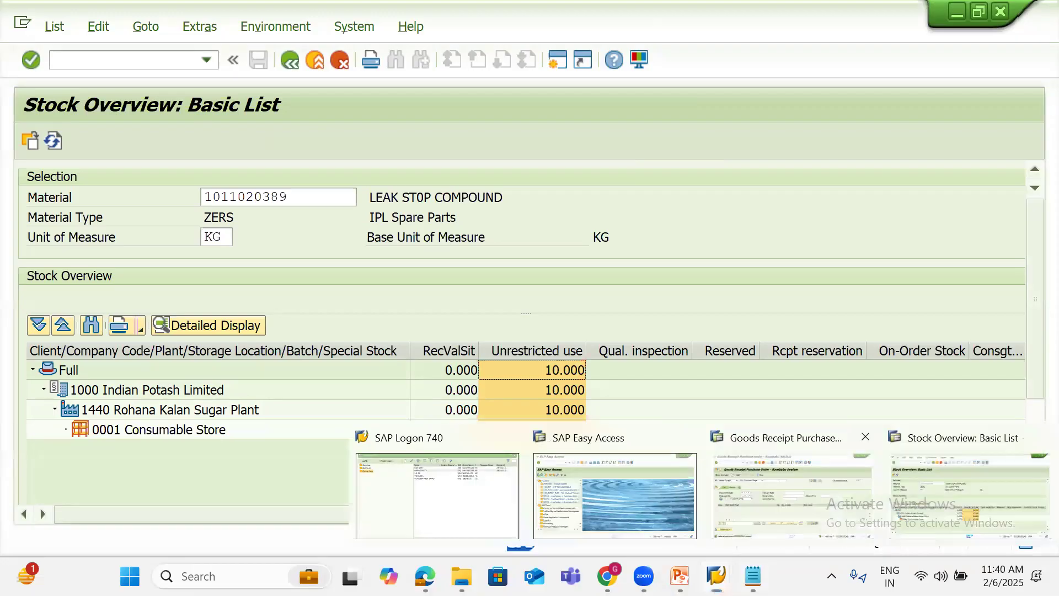
click(792, 495)
mouse_move(679, 576)
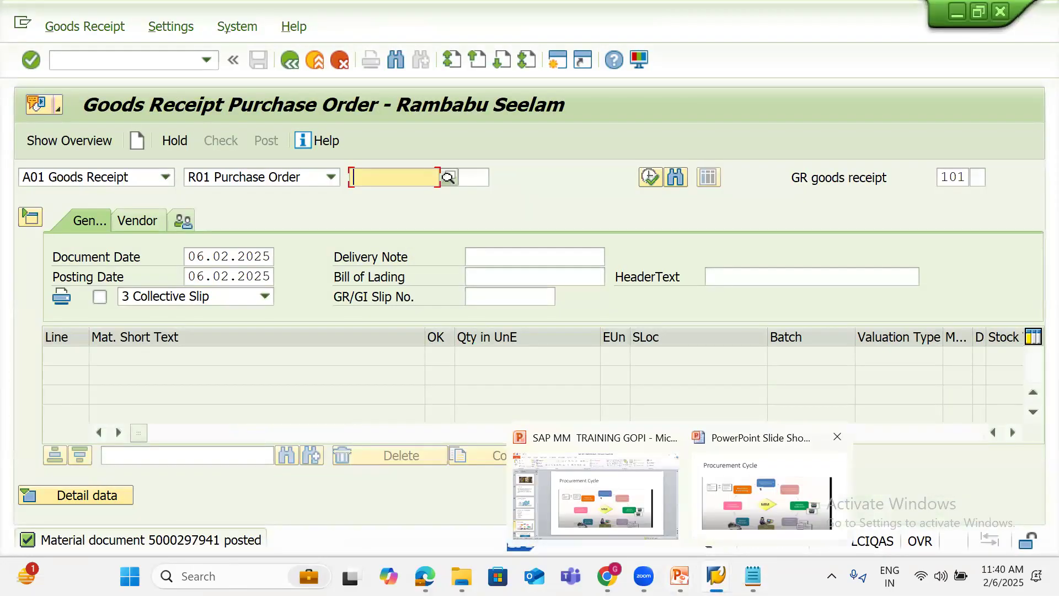
click(596, 497)
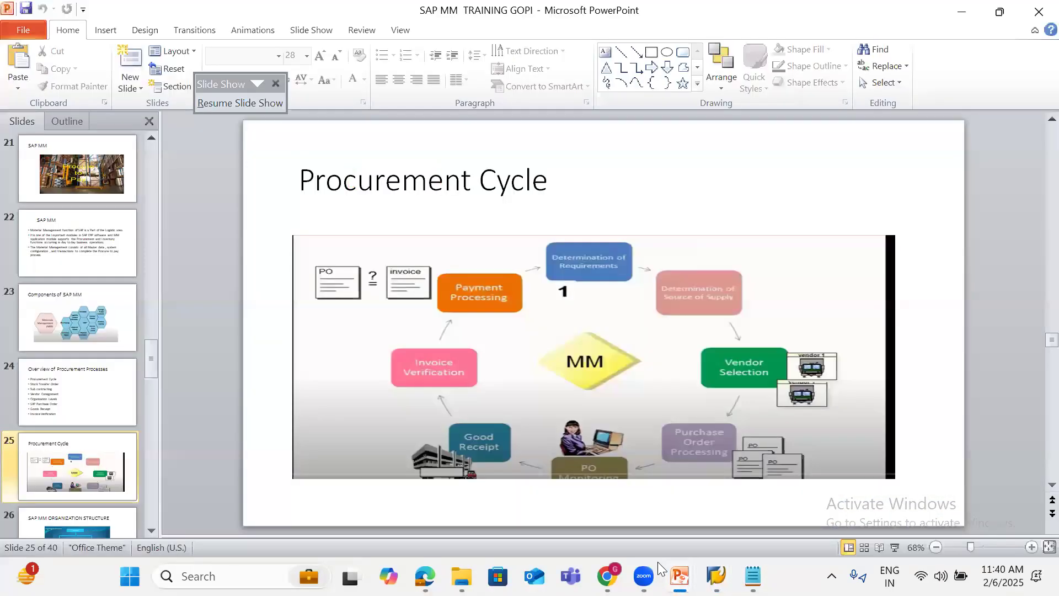
Show the Procurement Cycle slide as a full-screen slide show, then return to SAP
mouse_move(694, 558)
click(715, 466)
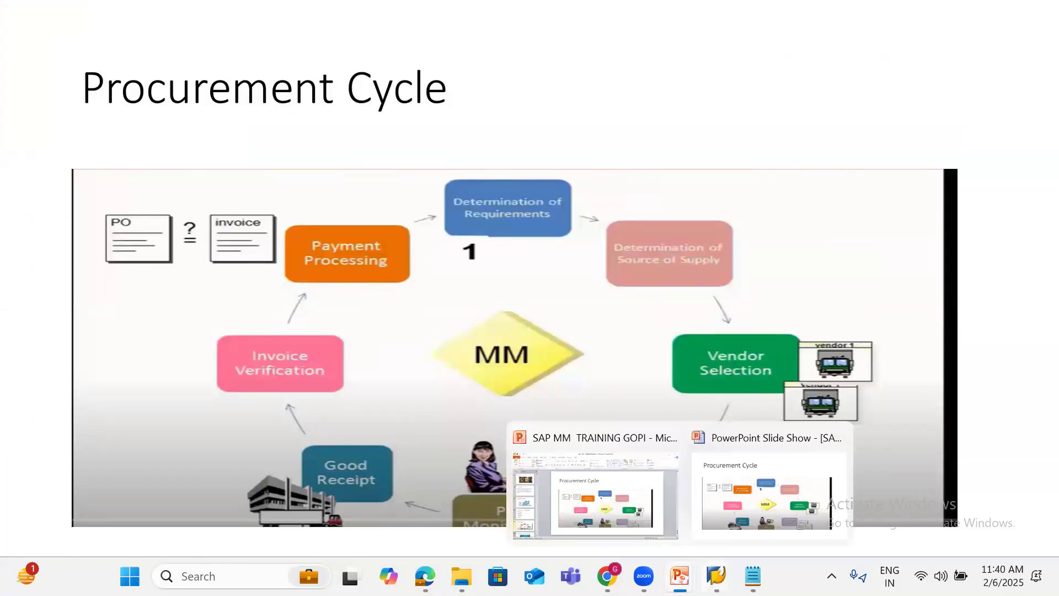
mouse_move(716, 575)
click(784, 490)
Open incoming invoice entry for company code 1000 with /NMIRO
click(80, 55)
text(/NMIRO)
key(Return)
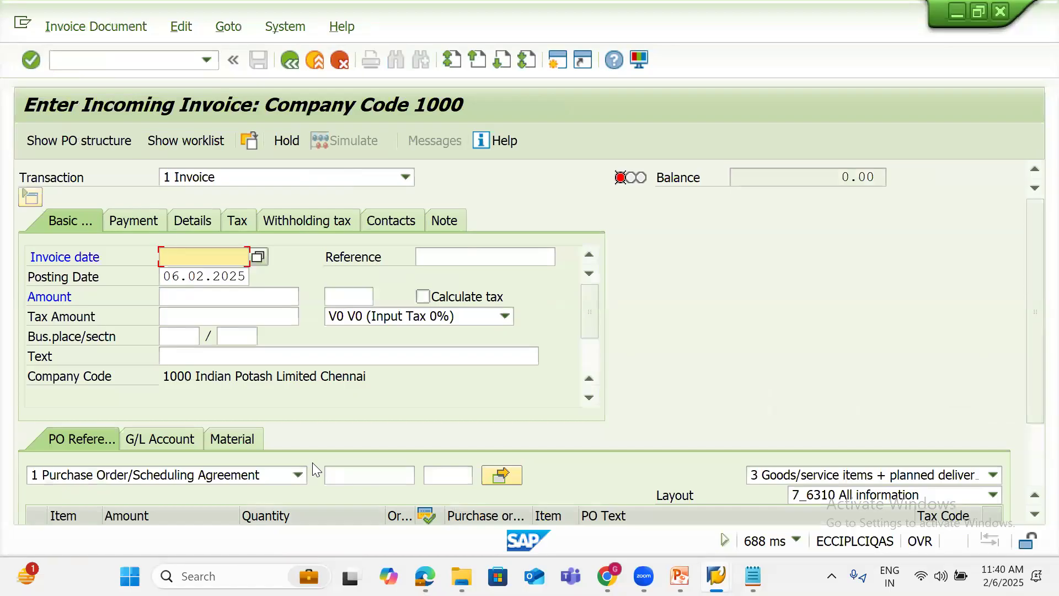
Paste the copied number into the invoice's PO field and trim it to its first digit
click(334, 472)
key(ctrl+v)
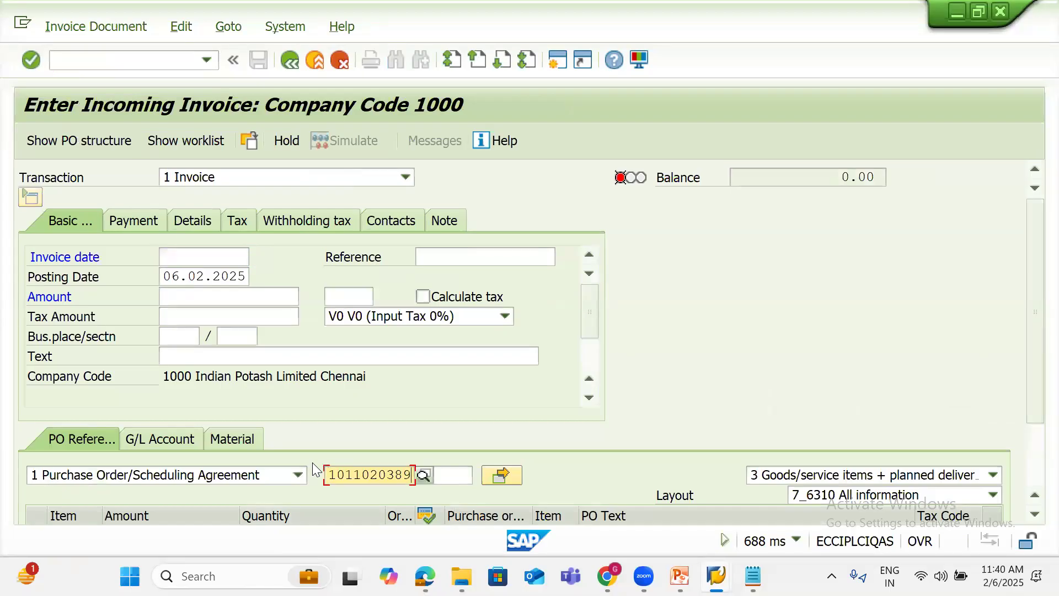
key(shift+Left)
key(shift+Left)
key(shift+Left)
key(shift+Left)
key(shift+Left)
key(shift+Left)
key(shift+Left)
key(shift+Left)
key(shift+Left)
key(BackSpace)
Look up purchase orders from the Consumable Store unrestricted stock; none are found
mouse_move(716, 580)
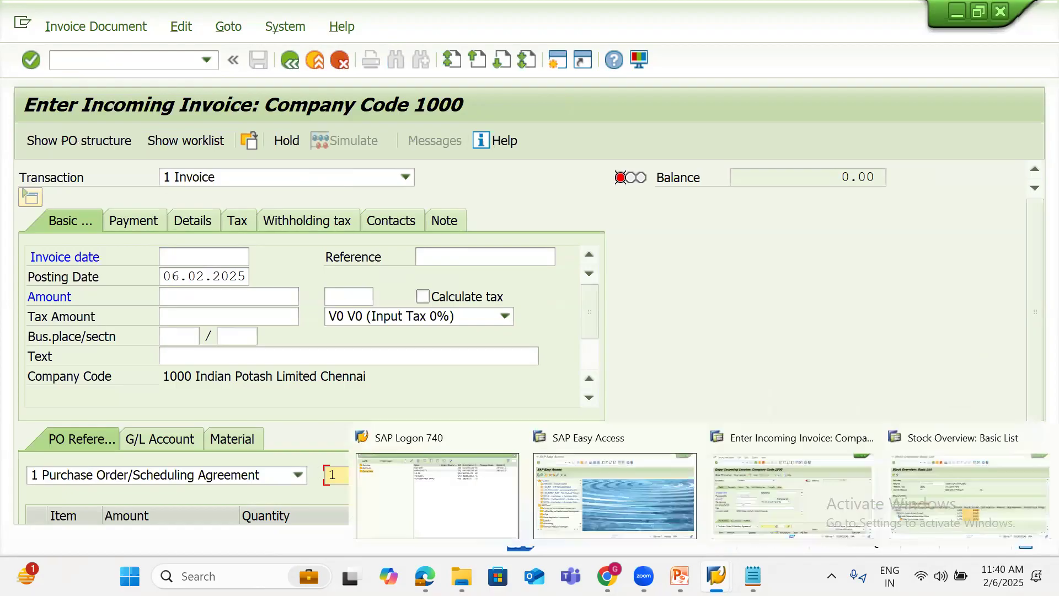
click(943, 500)
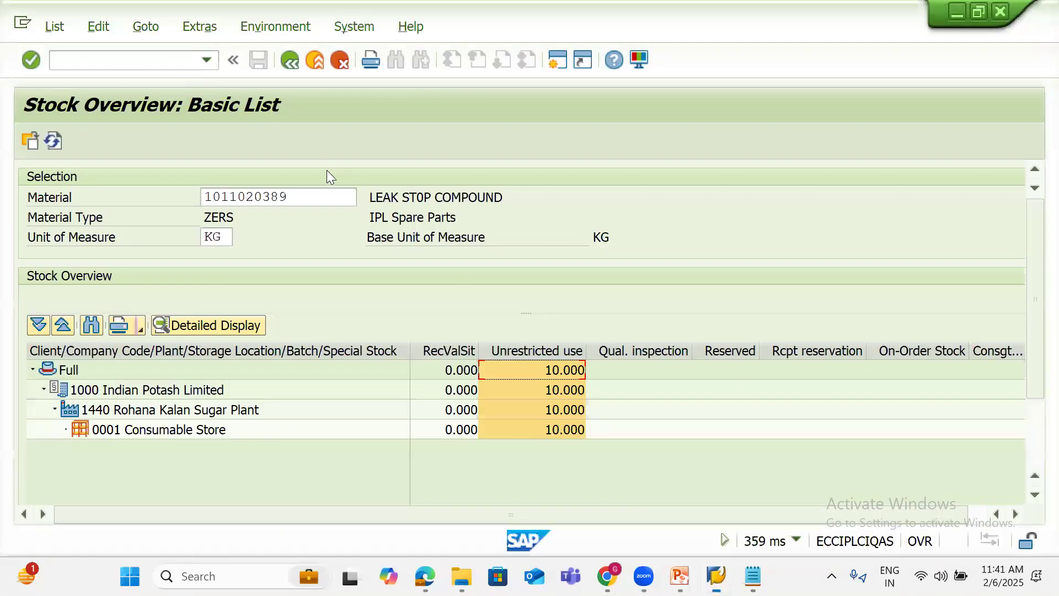
click(570, 429)
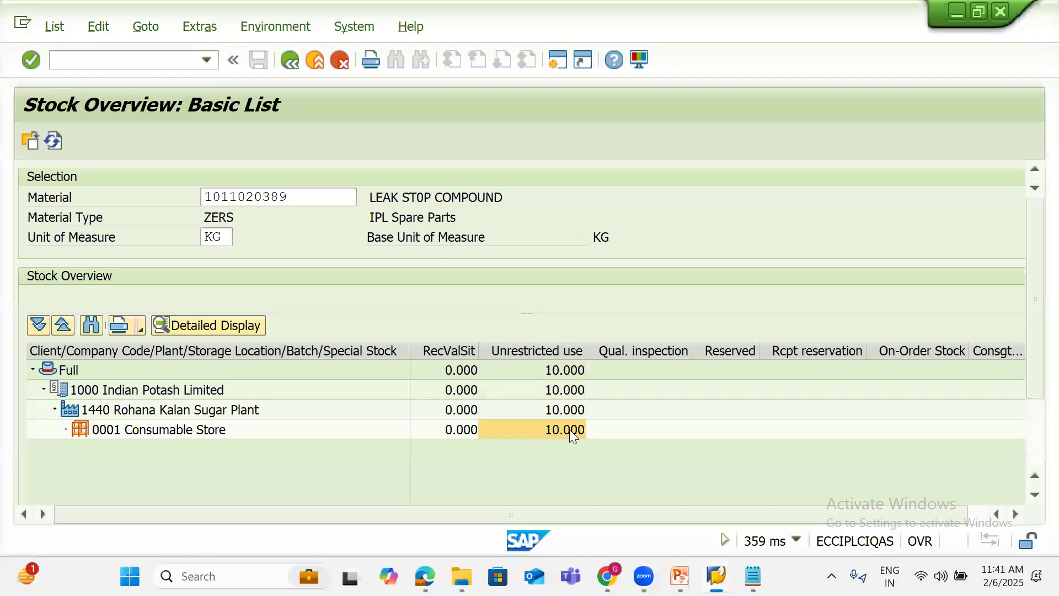
right_click(569, 429)
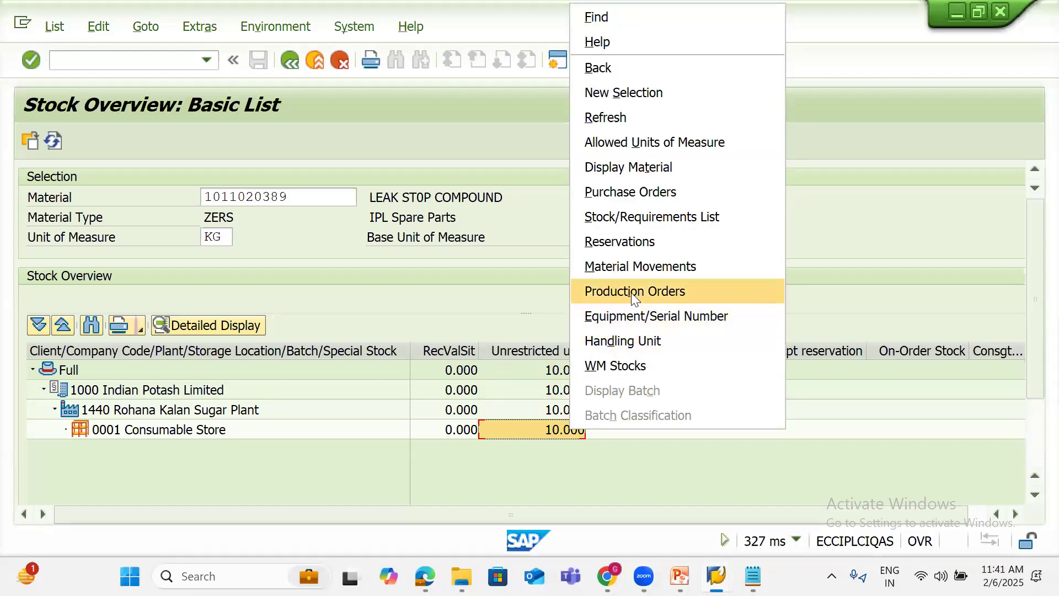
click(628, 190)
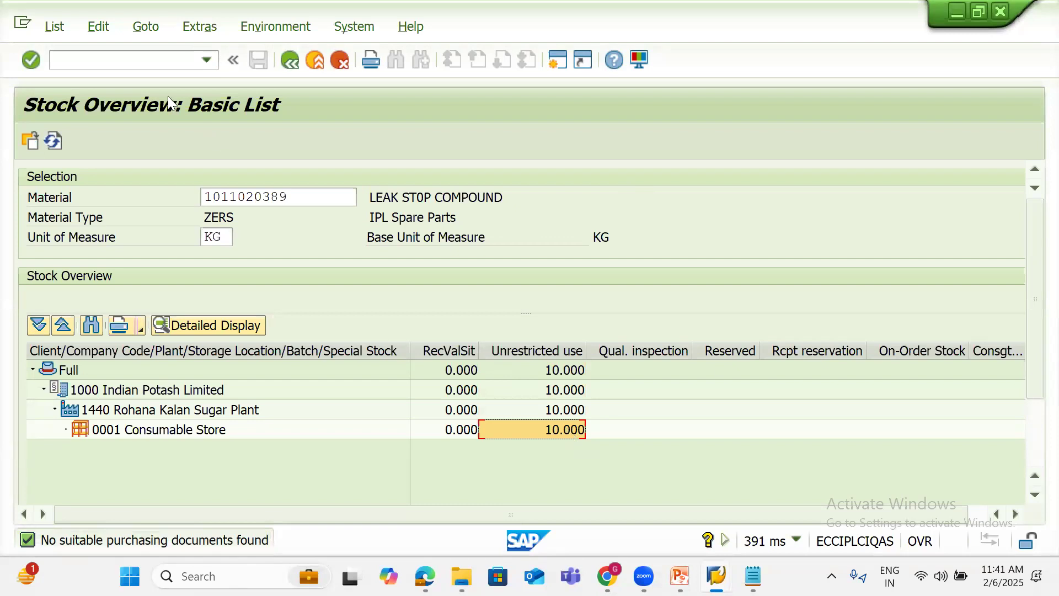
click(150, 62)
text(/NM)
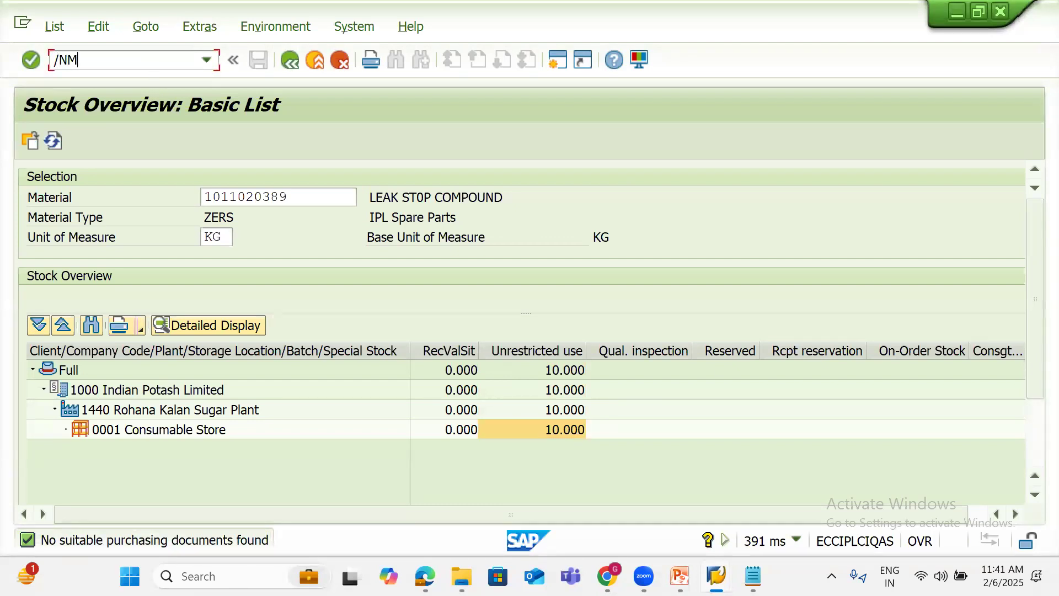
text(E23N)
key(Return)
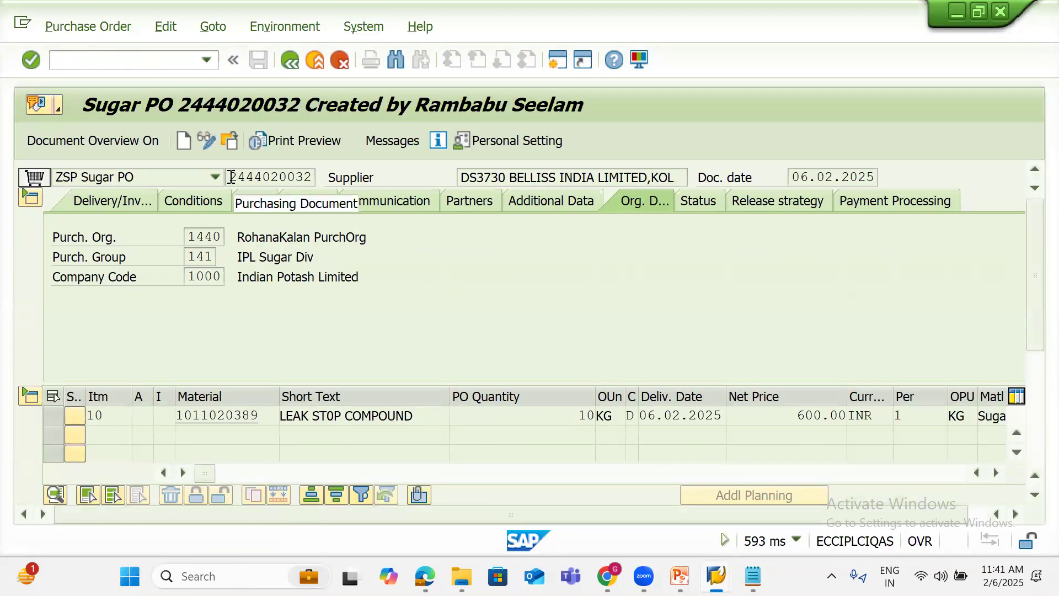
drag(231, 176, 335, 171)
key(ctrl+c)
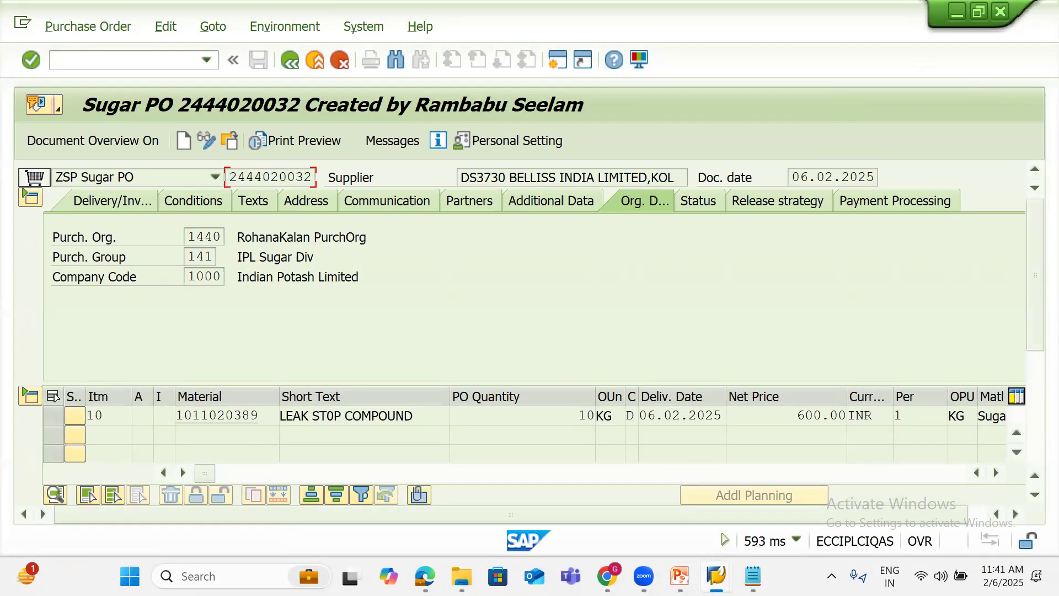
Back in MIRO, set the invoice date to 06.02.25
mouse_move(716, 576)
click(792, 485)
click(203, 252)
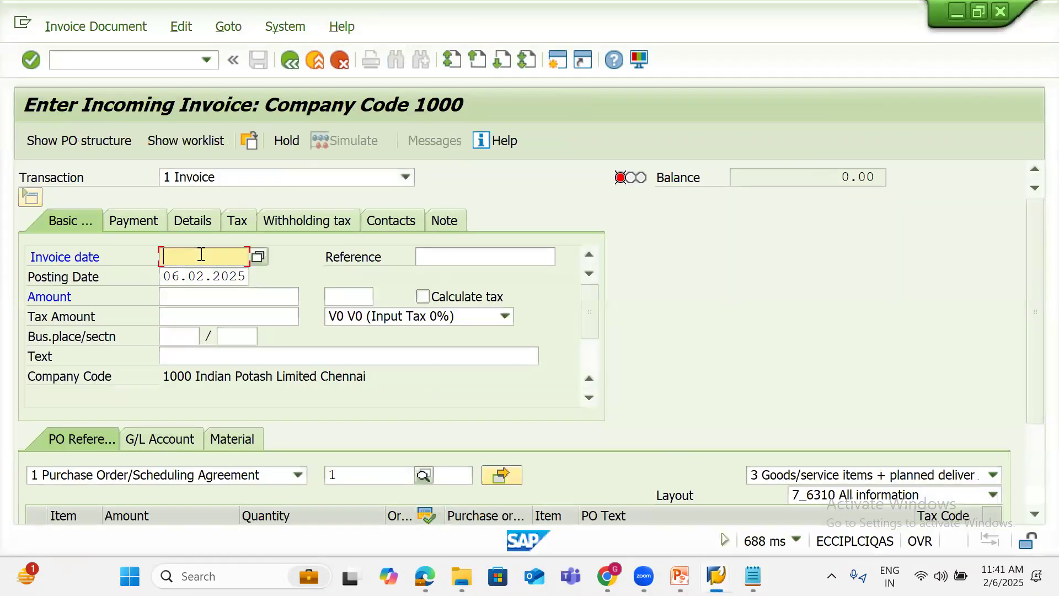
text(06.02.25)
click(418, 256)
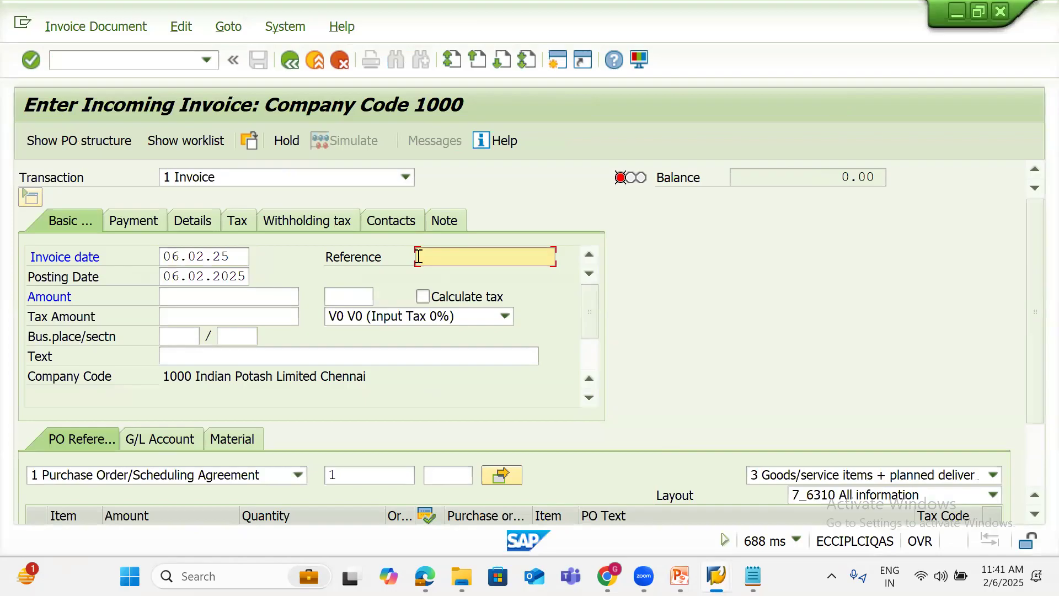
Set Reference to BILL-129292888 from history plus 888, and delete the stray '1' from the PO field
click(418, 256)
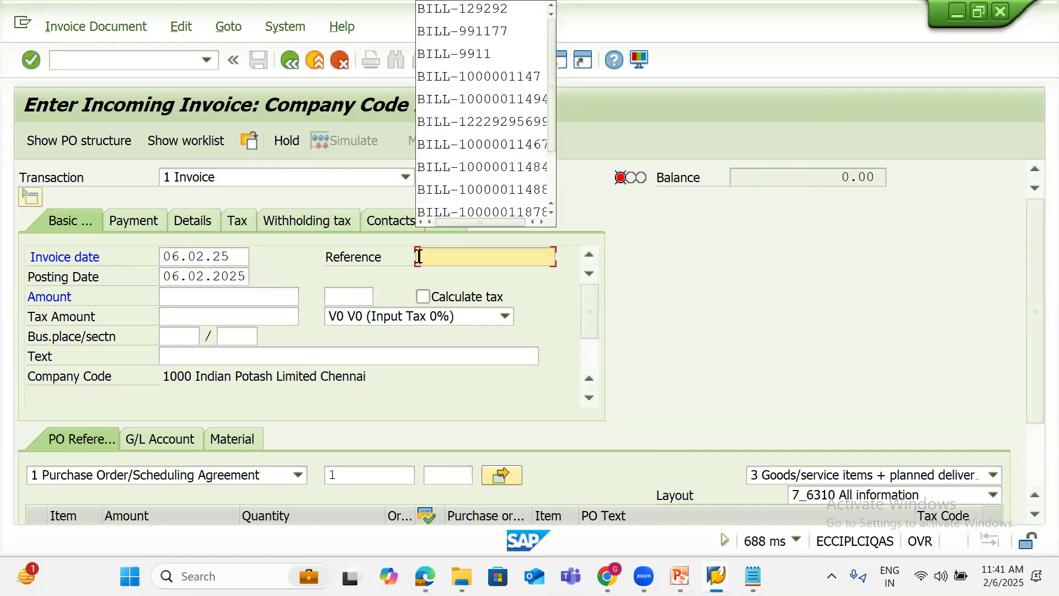
click(473, 10)
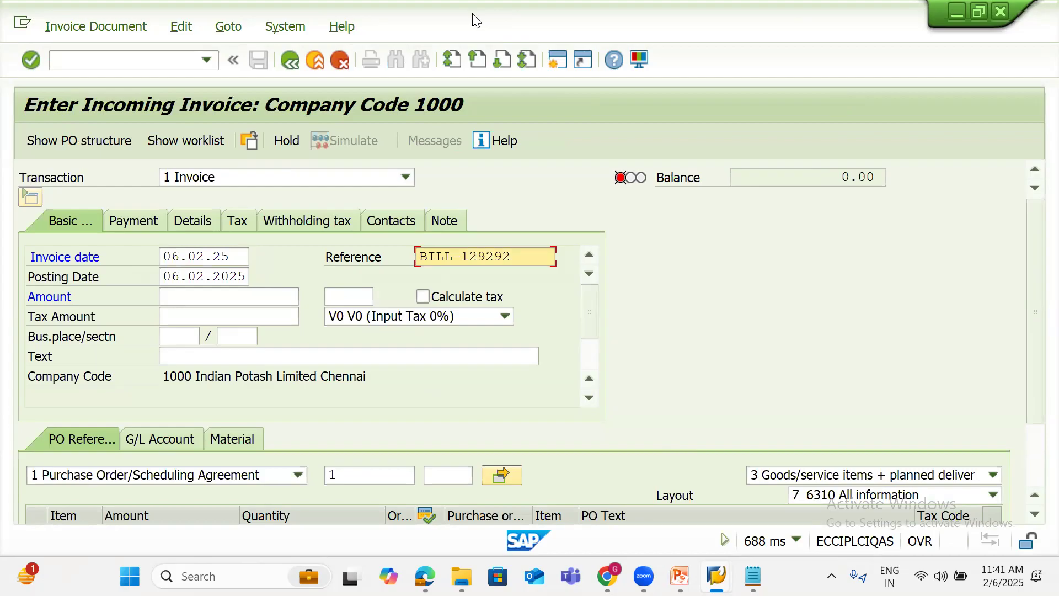
text(888)
click(357, 472)
key(BackSpace)
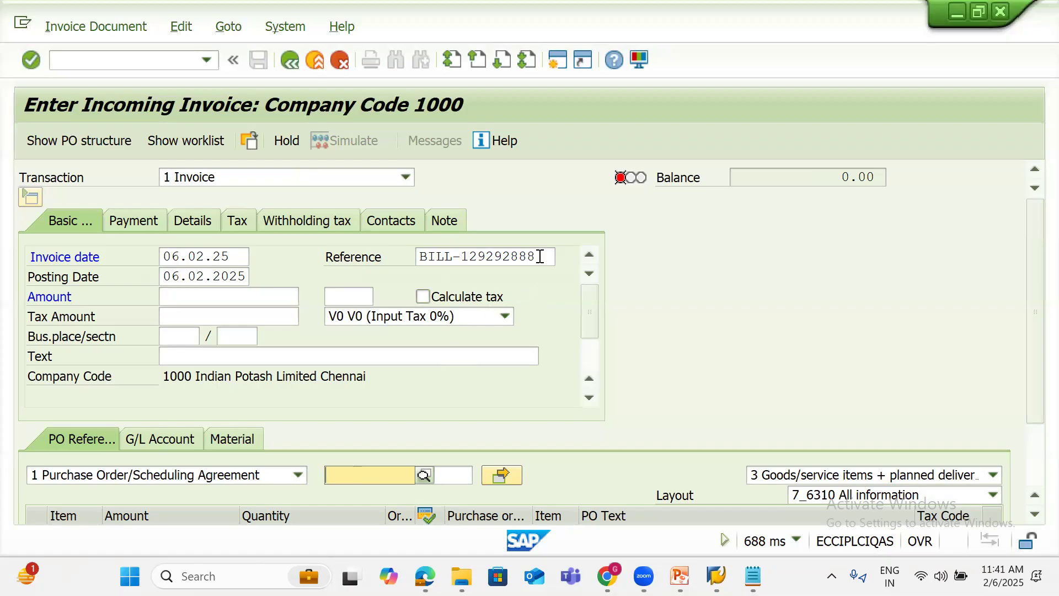
drag(542, 253, 384, 265)
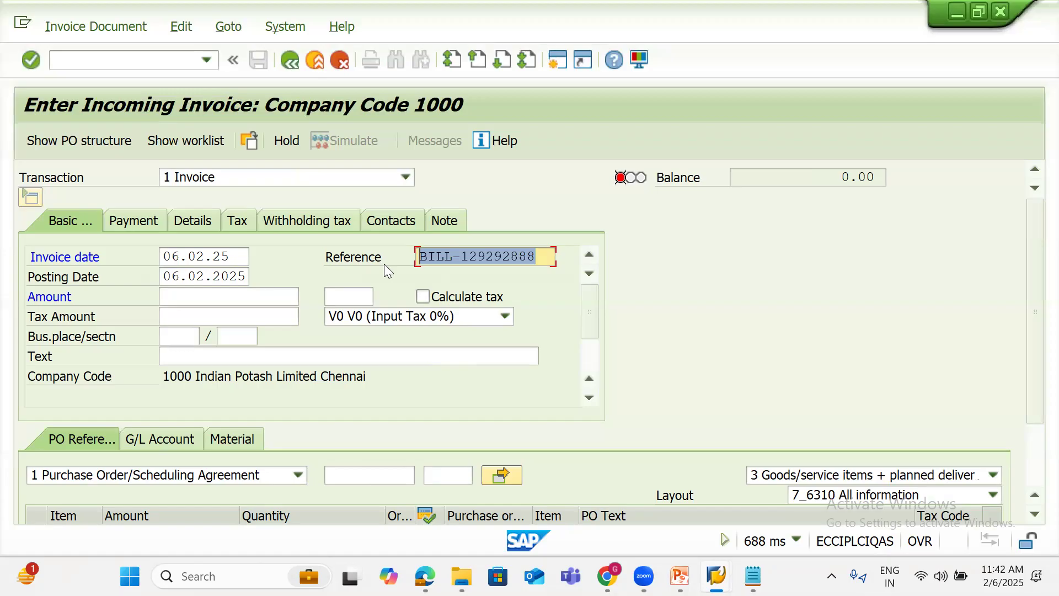
click(334, 473)
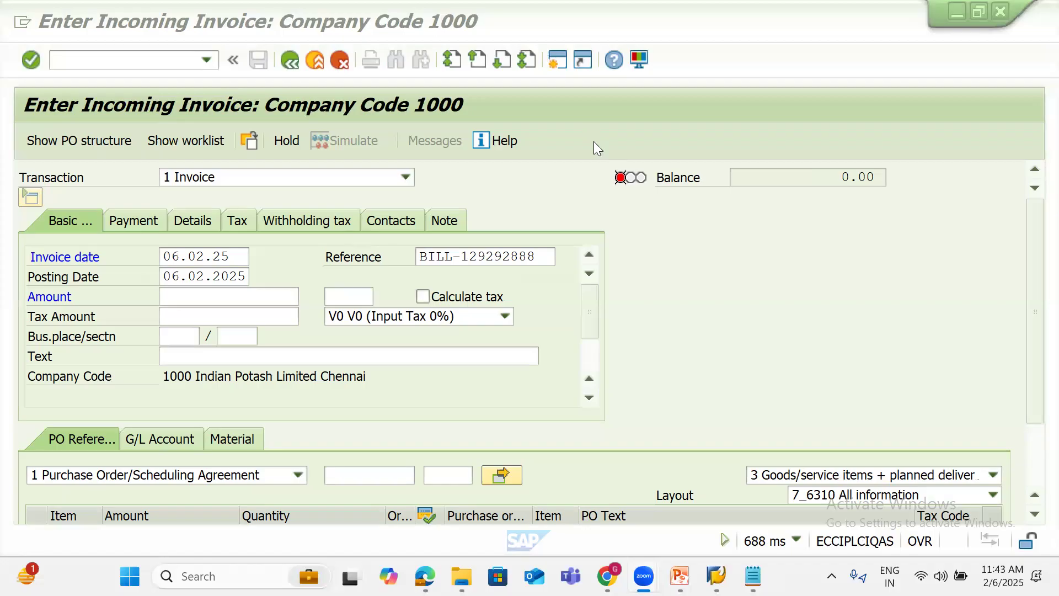
mouse_move(716, 576)
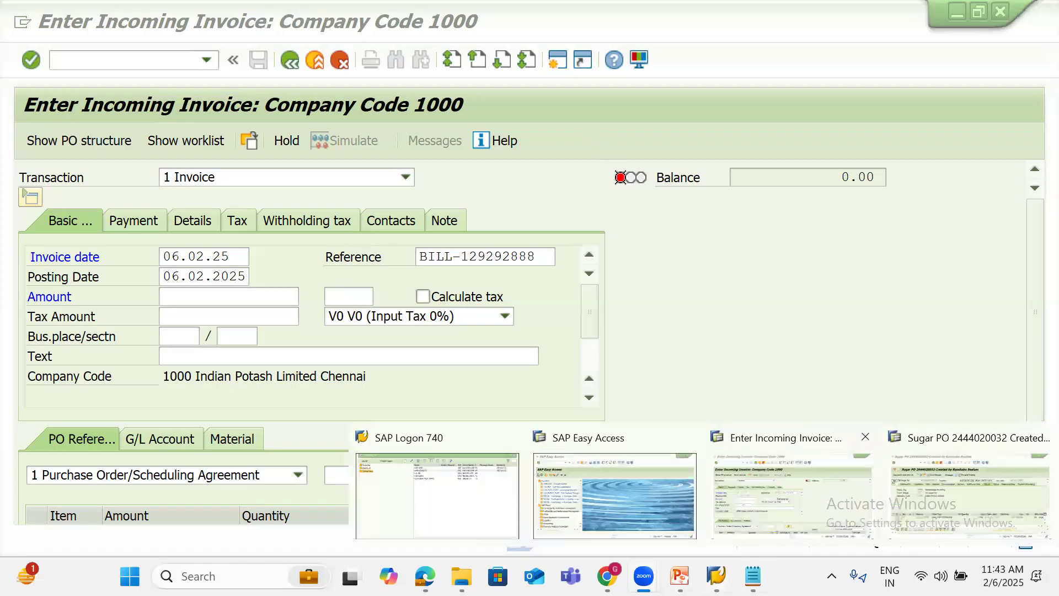
click(792, 497)
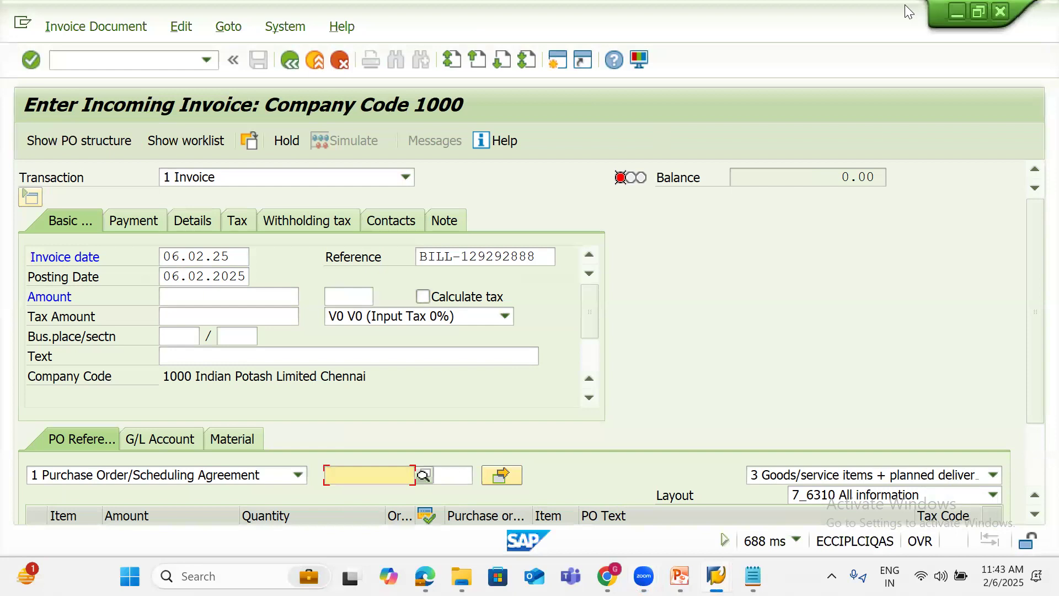
key(ctrl+v)
key(Return)
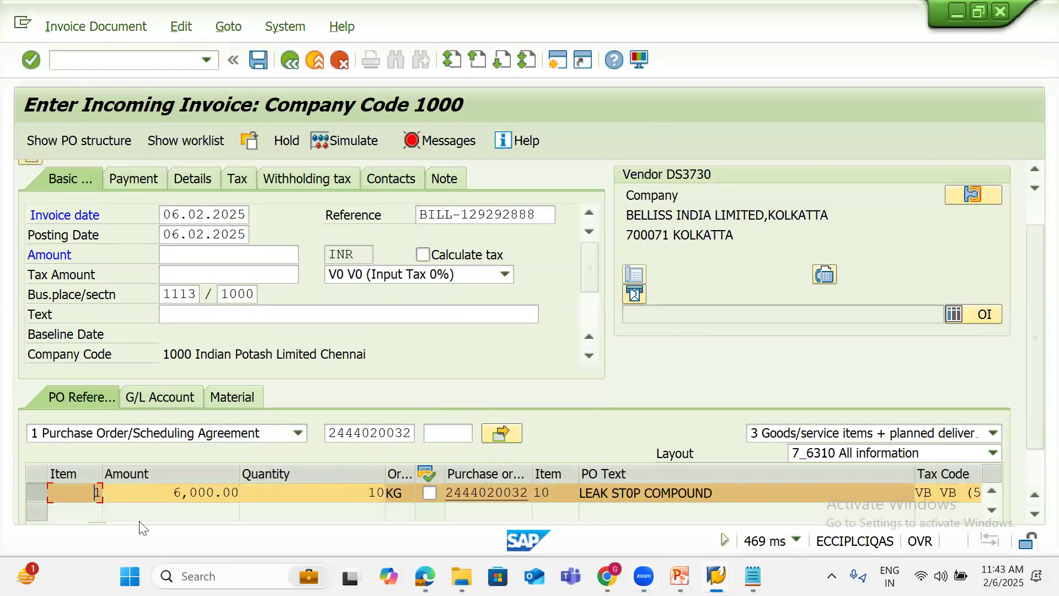
click(156, 497)
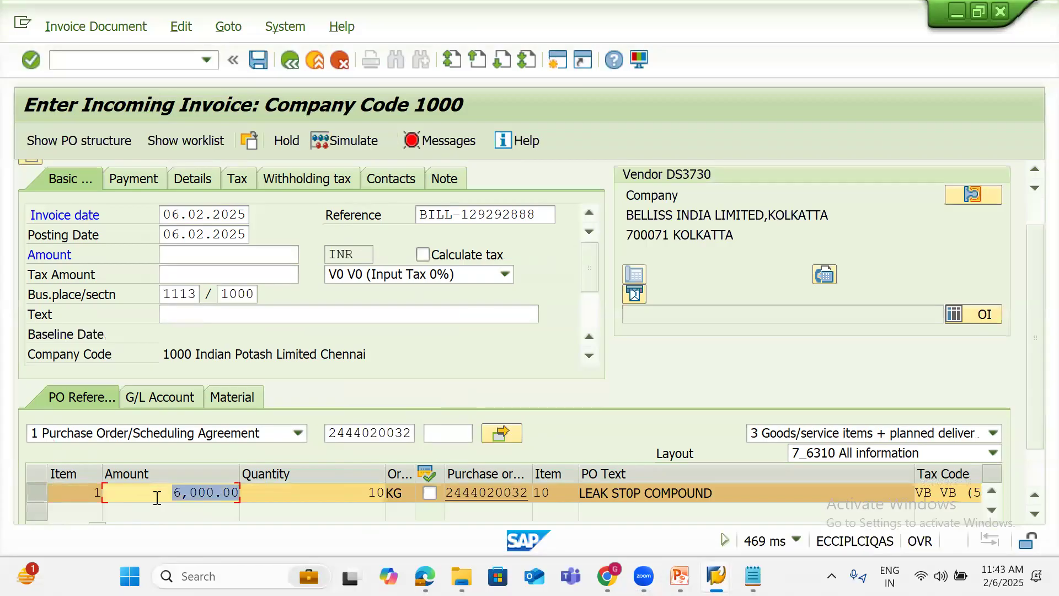
key(Tab)
Scroll the item row across to the HSN/SAC column
click(1033, 468)
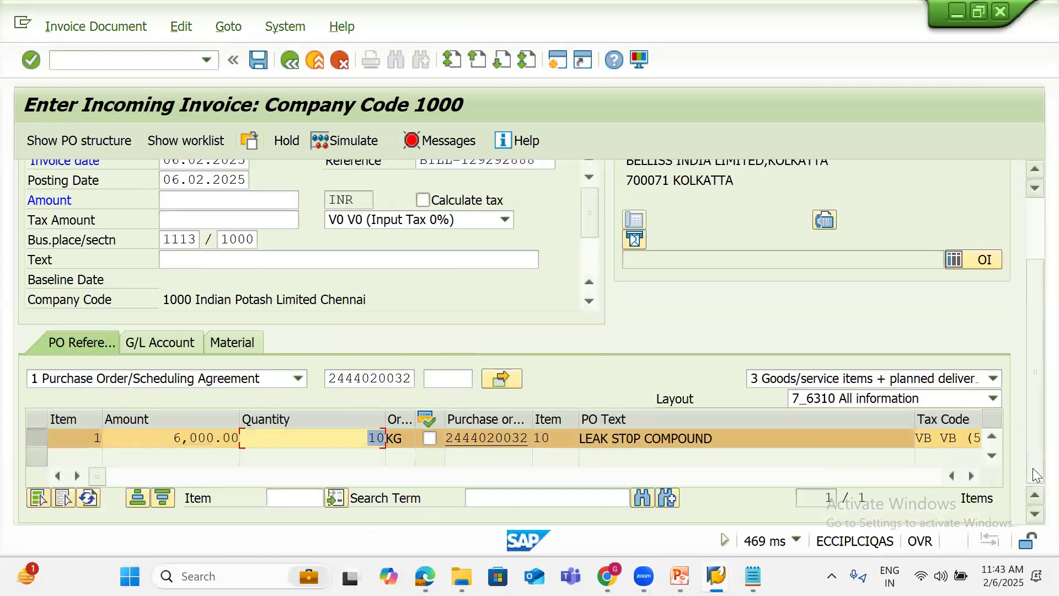
click(191, 475)
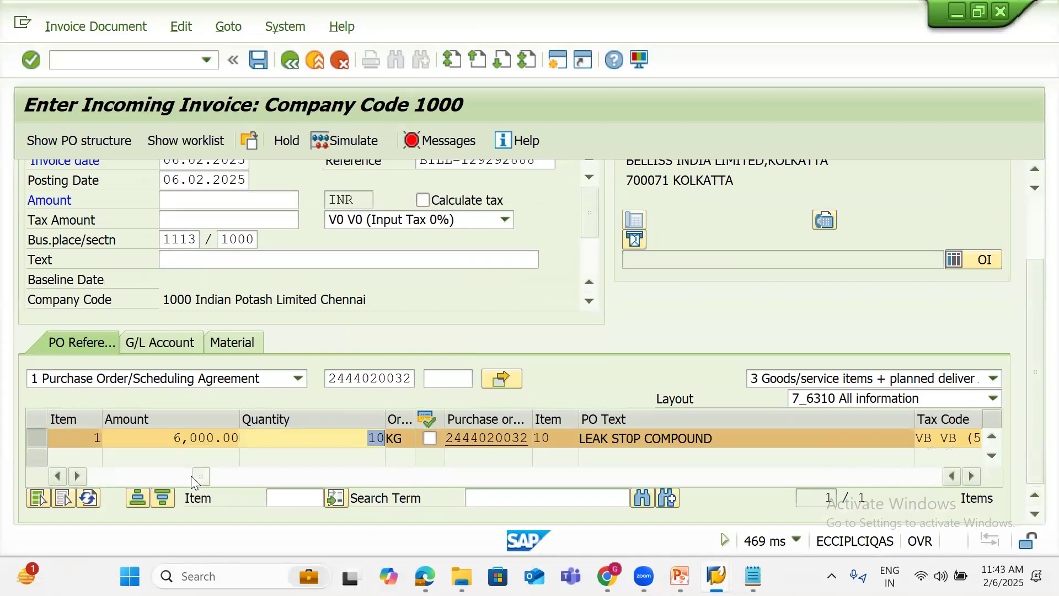
click(273, 473)
click(336, 475)
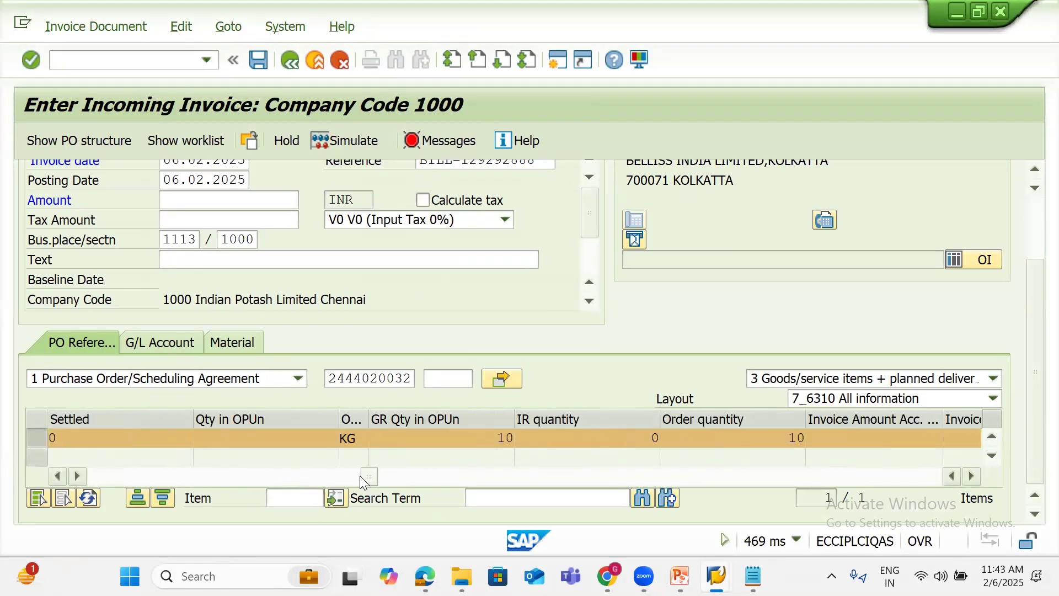
click(446, 473)
click(528, 476)
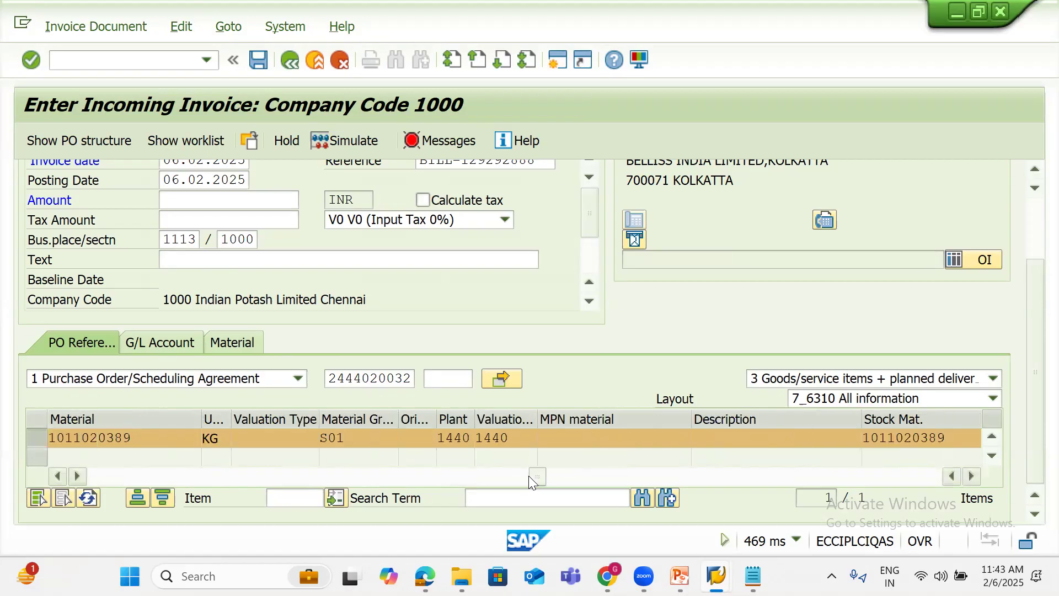
click(602, 475)
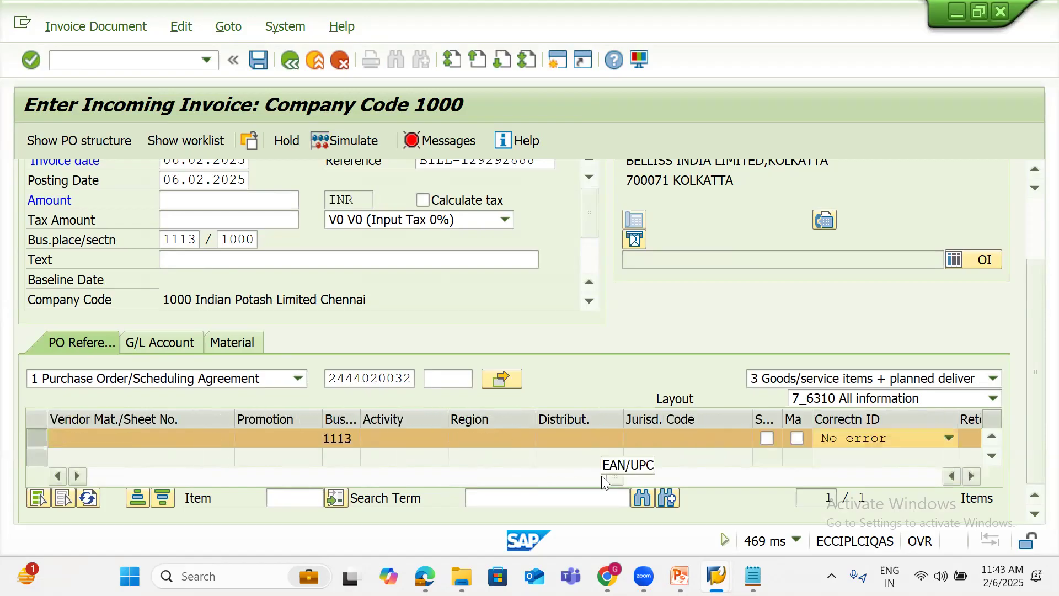
click(642, 476)
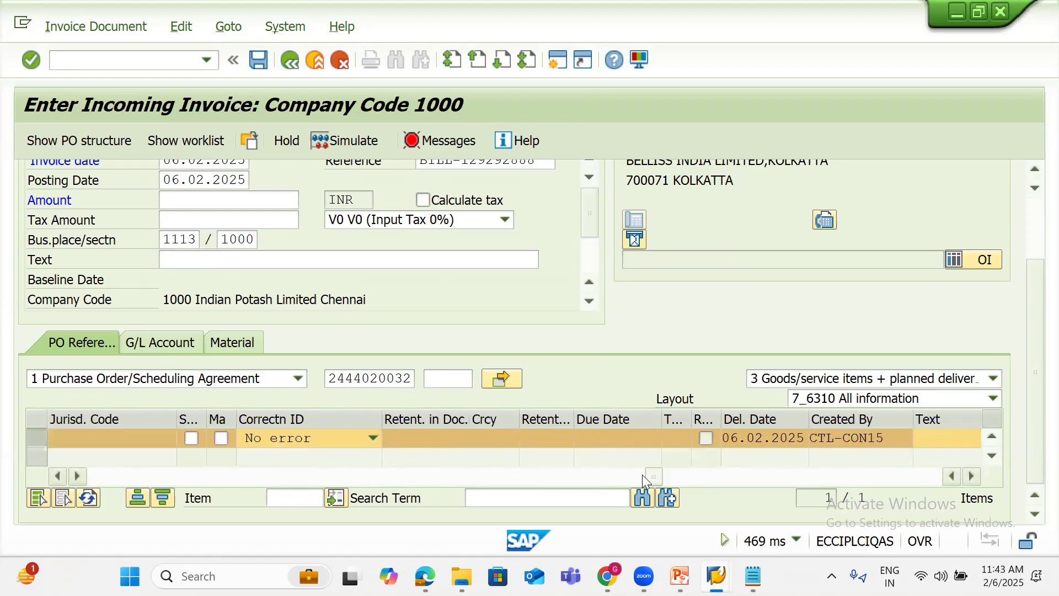
click(700, 475)
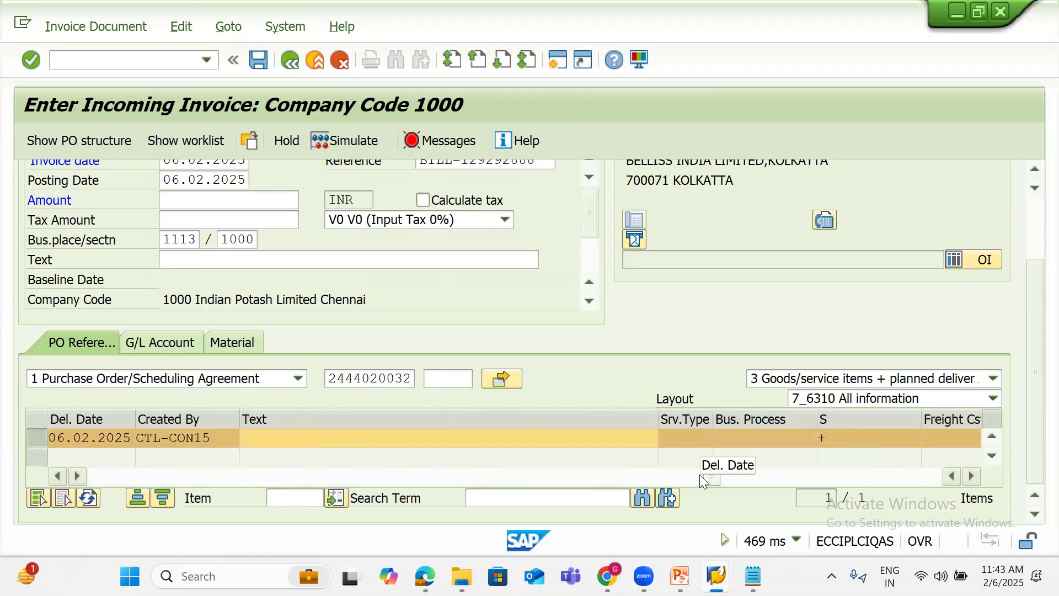
click(793, 476)
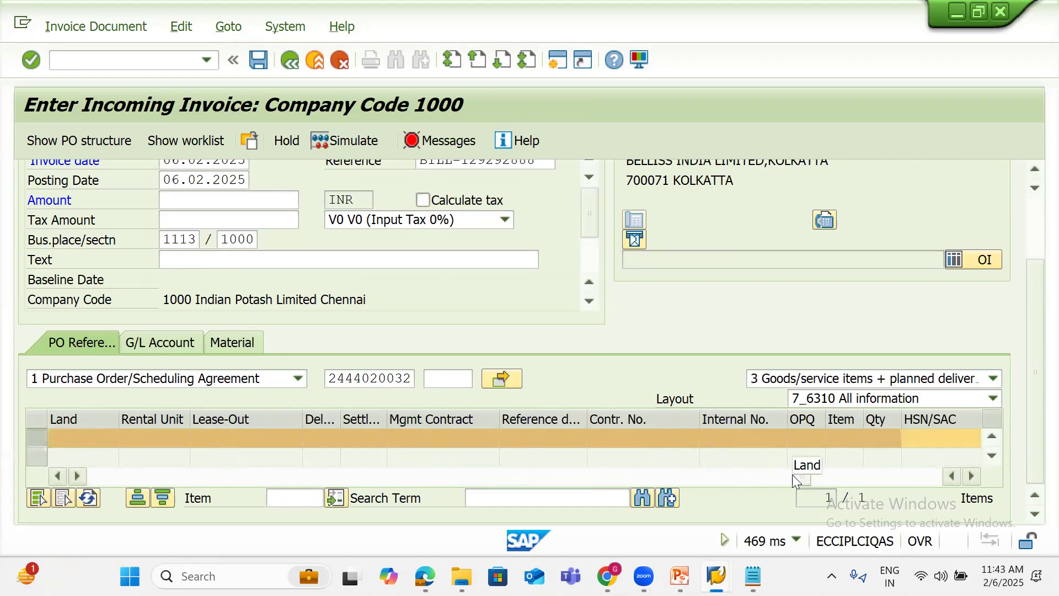
Choose HSN code 04010000 for the item from the HSN or SAC Code list
click(910, 439)
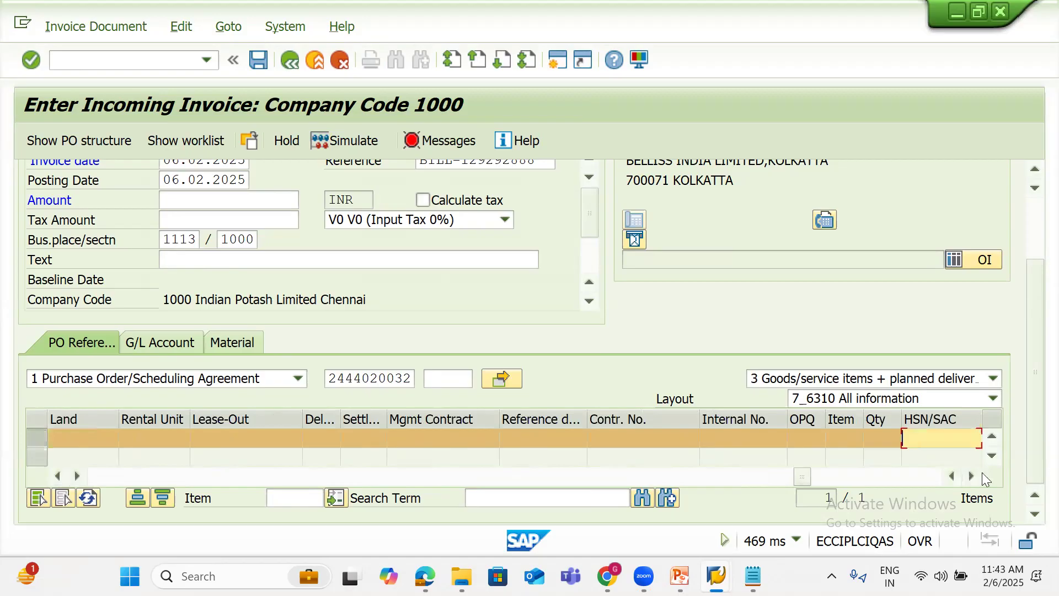
click(972, 475)
click(971, 476)
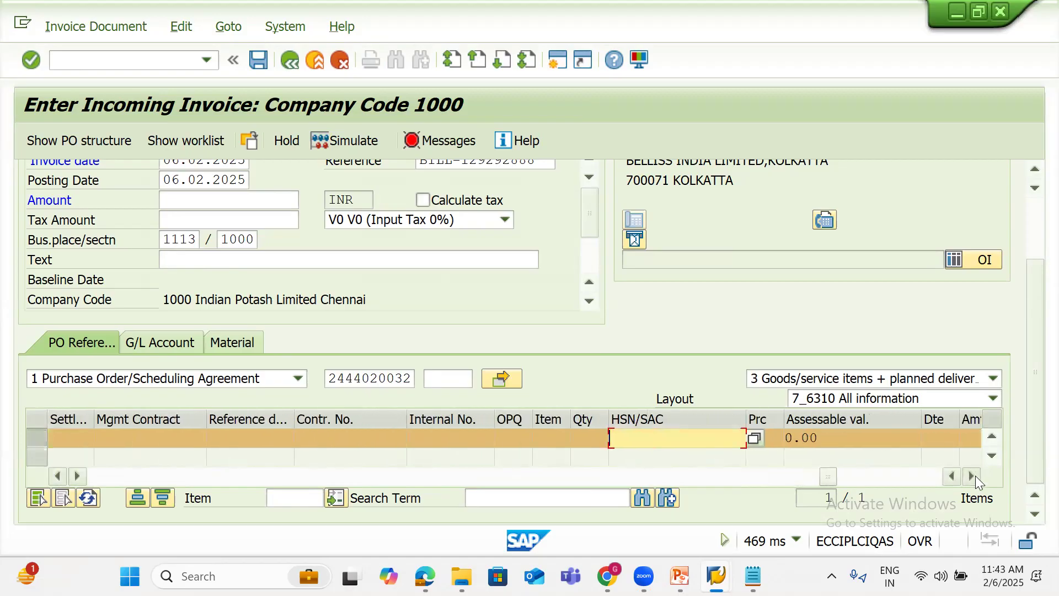
click(754, 440)
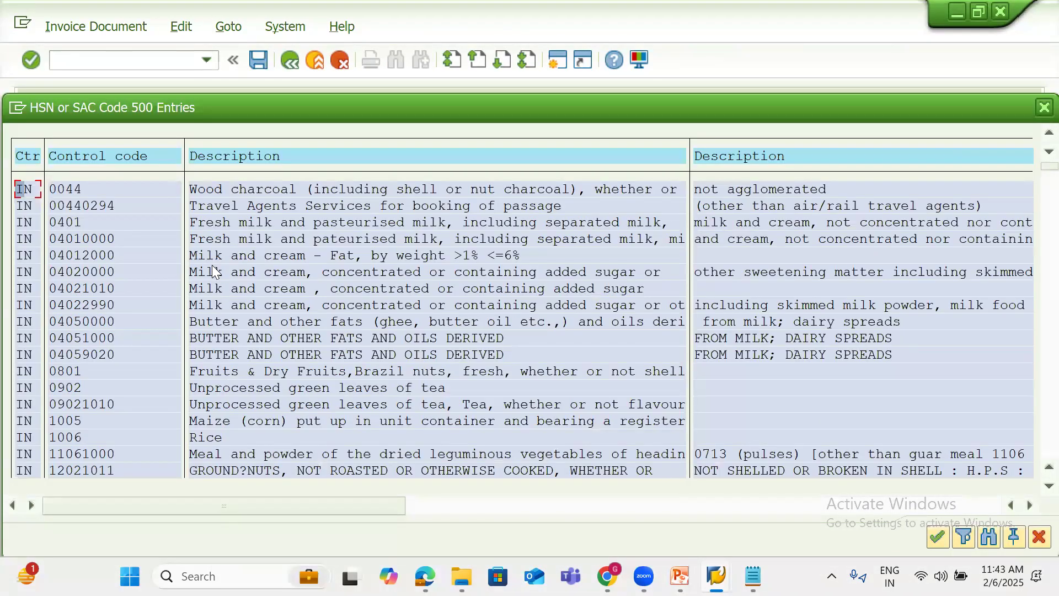
click(96, 239)
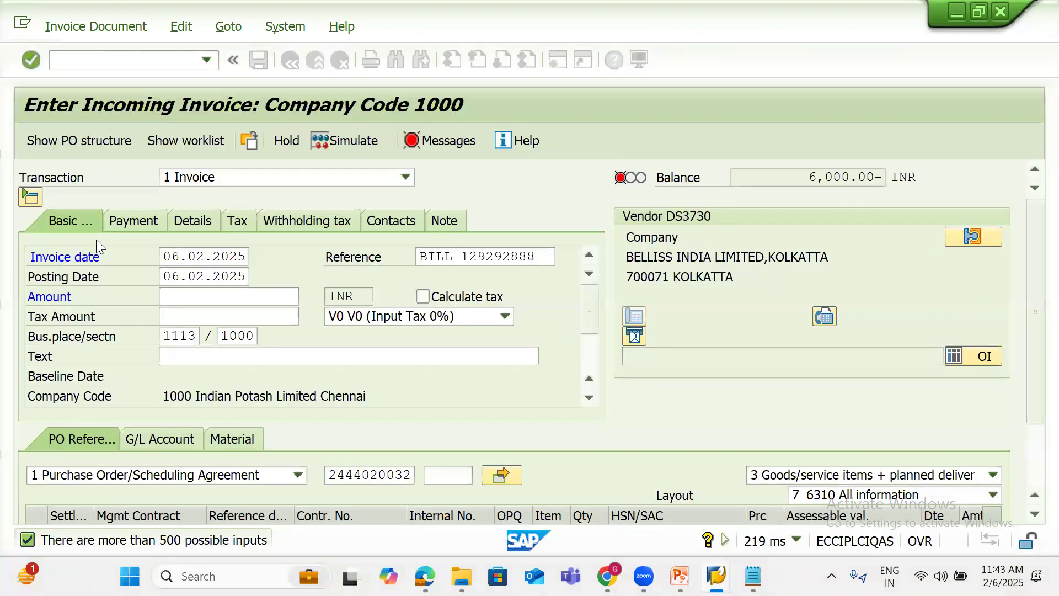
Set the Payment baseline date to 06.02.2025, giving payment terms Due immediately
key(Return)
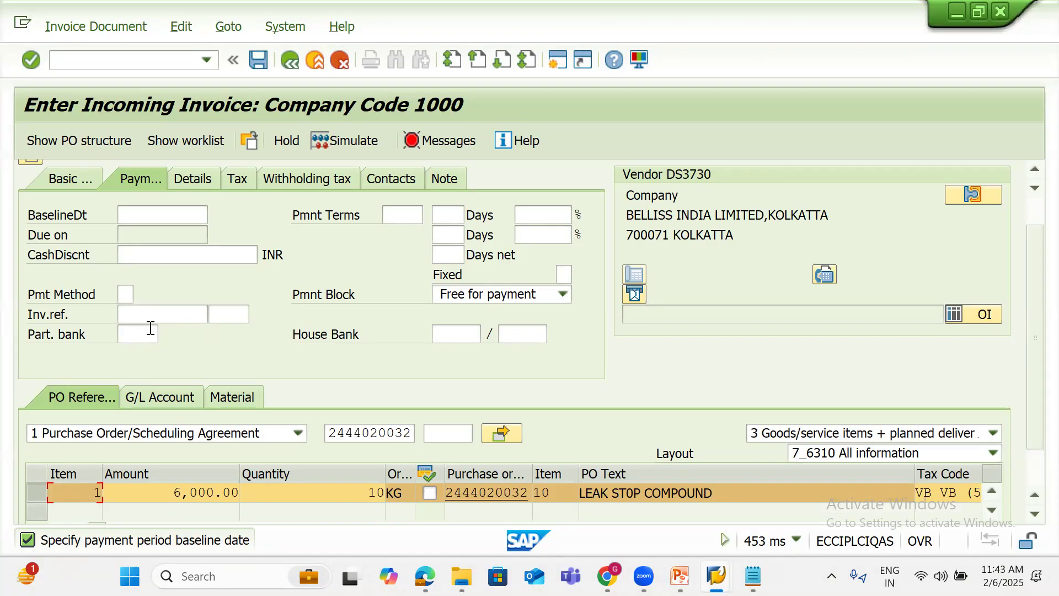
click(147, 216)
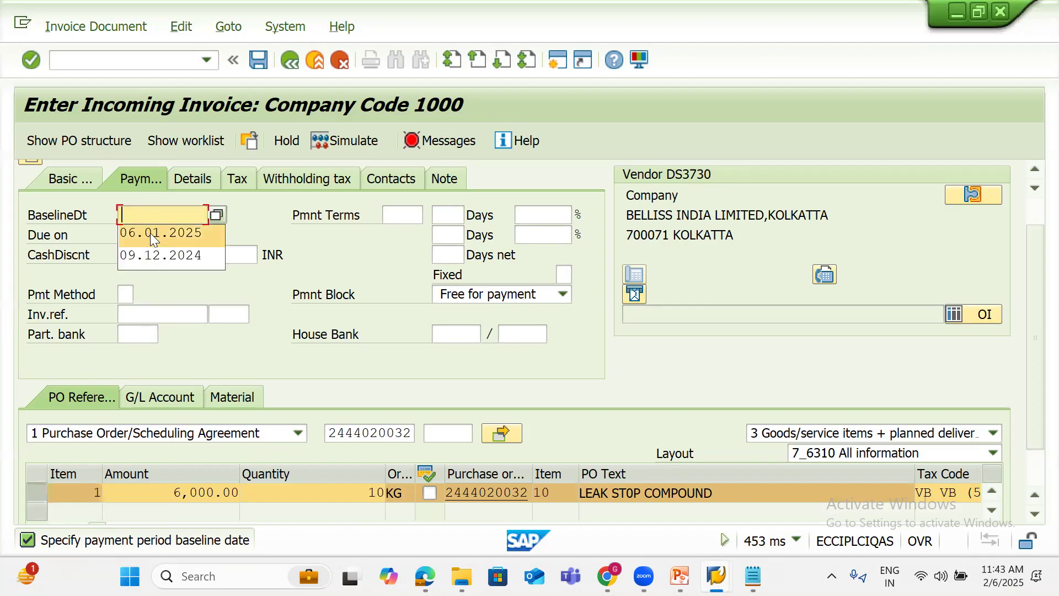
click(150, 233)
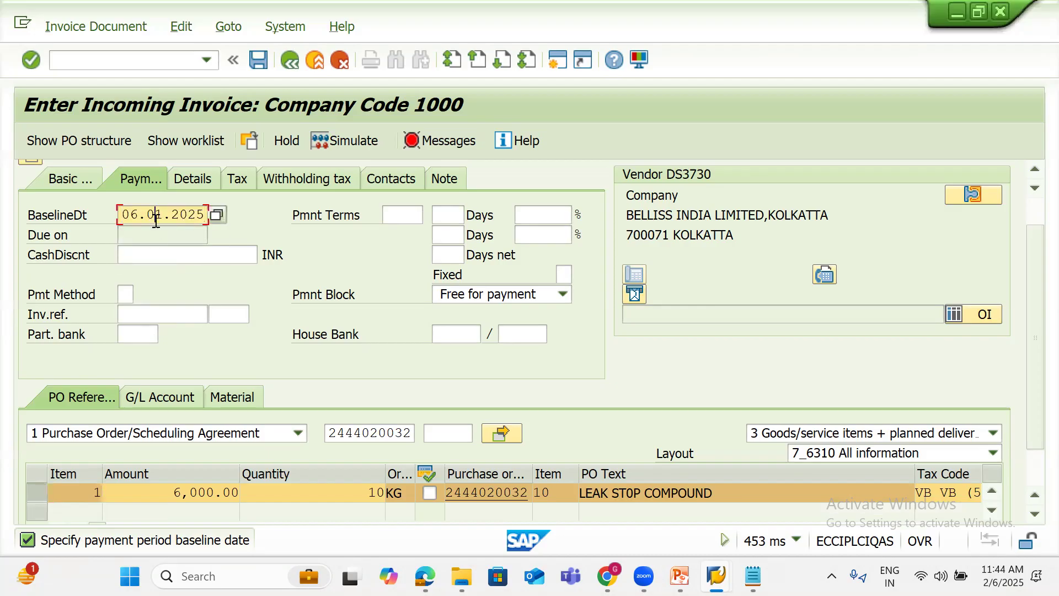
click(156, 220)
text(2)
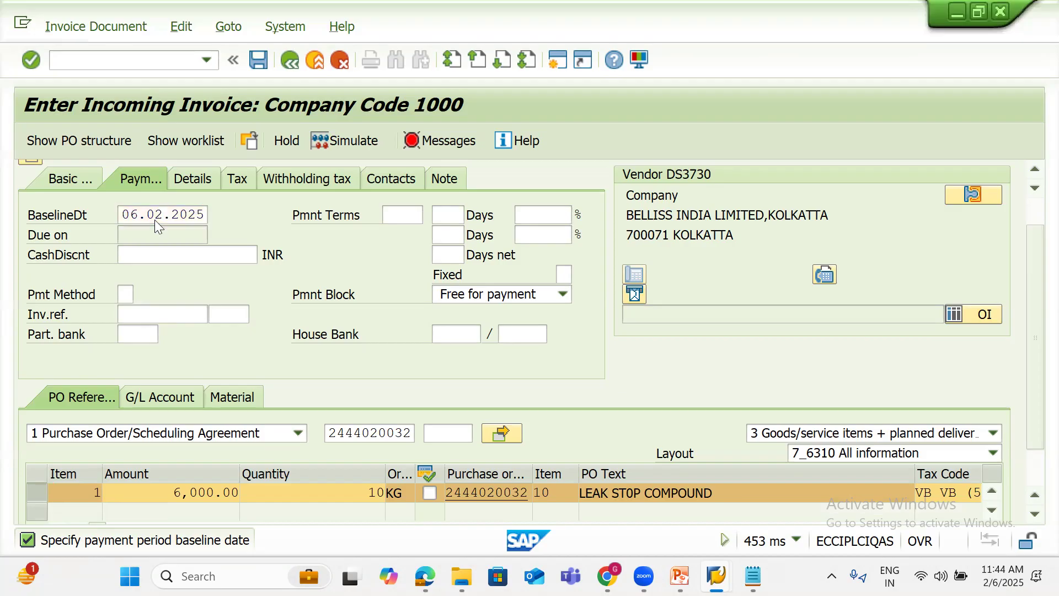
key(Return)
click(78, 180)
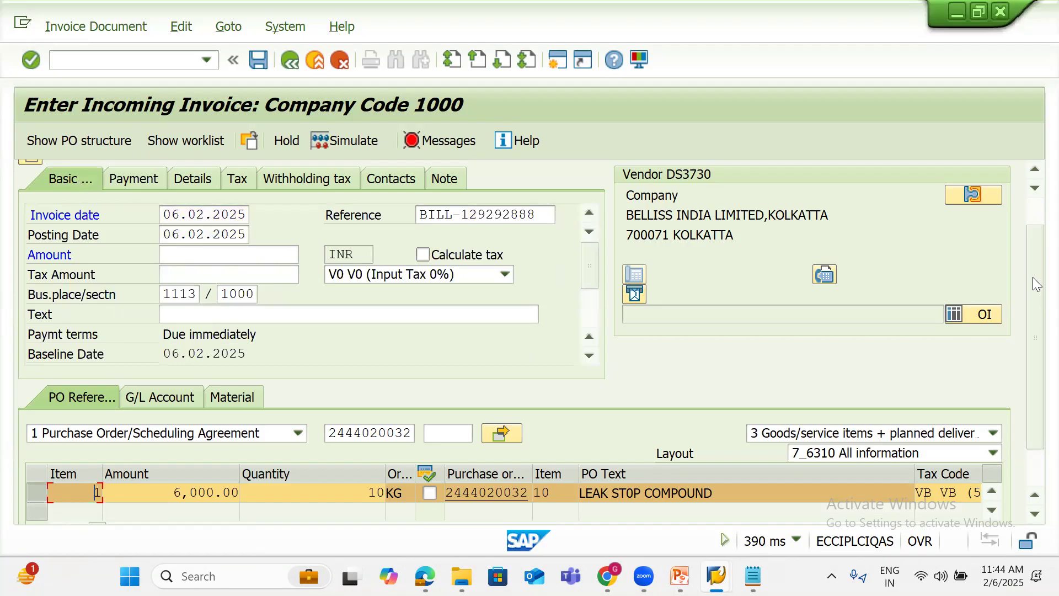
Turn on Calculate tax and select tax code VB (5% GST input)
scroll(1033, 220, up, 2)
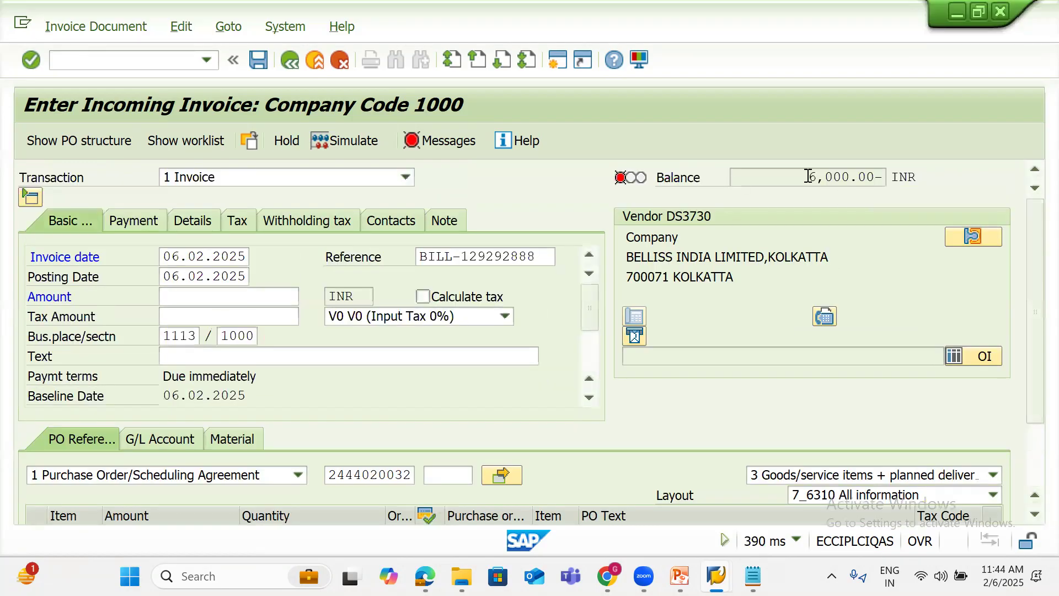
click(432, 295)
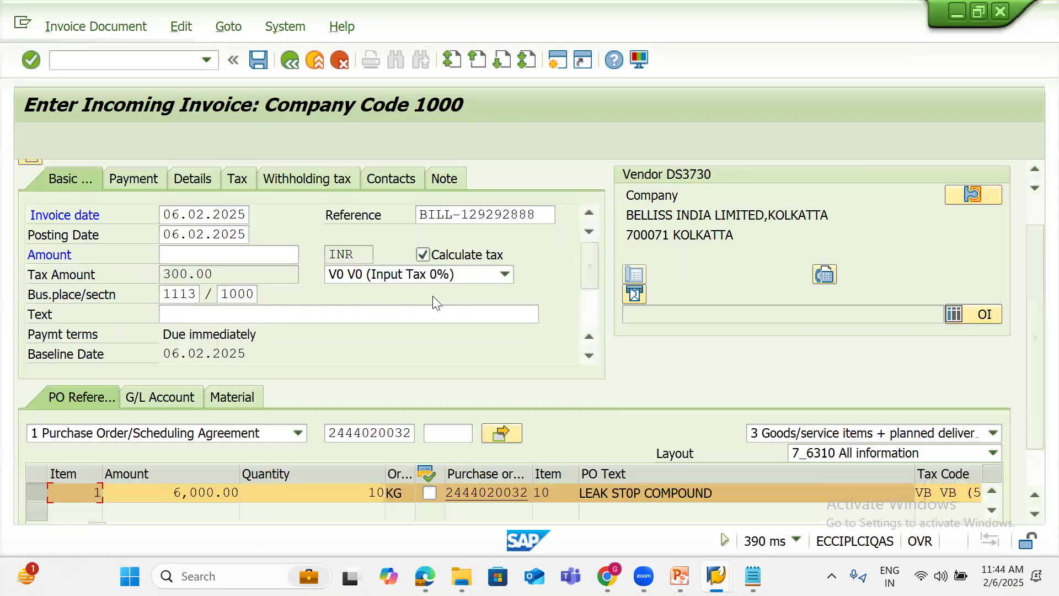
click(431, 272)
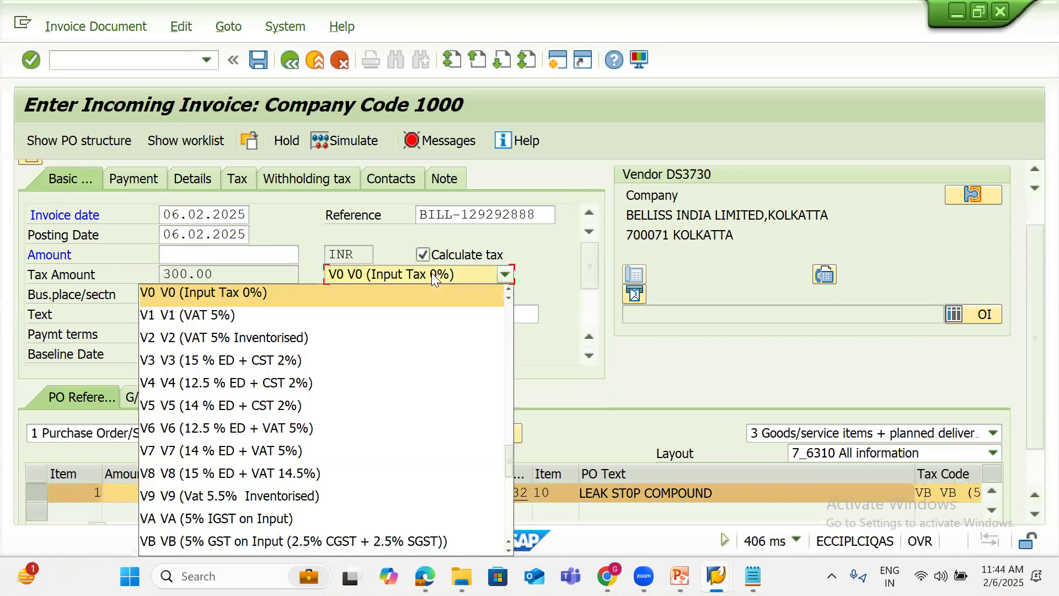
click(287, 541)
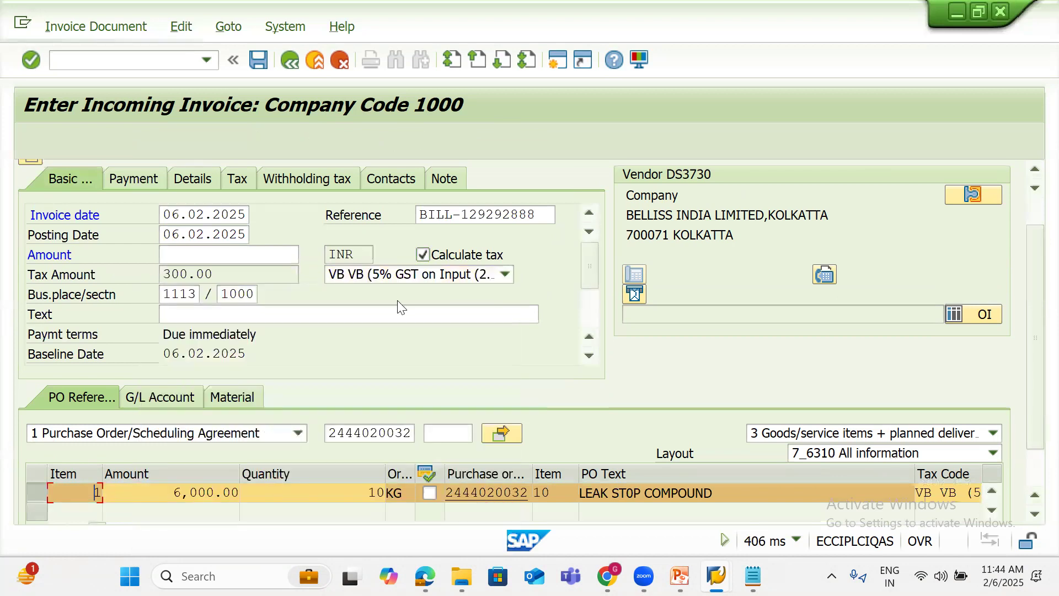
Enter invoice amount 6,300.00, bringing the balance to 0.00
click(1034, 211)
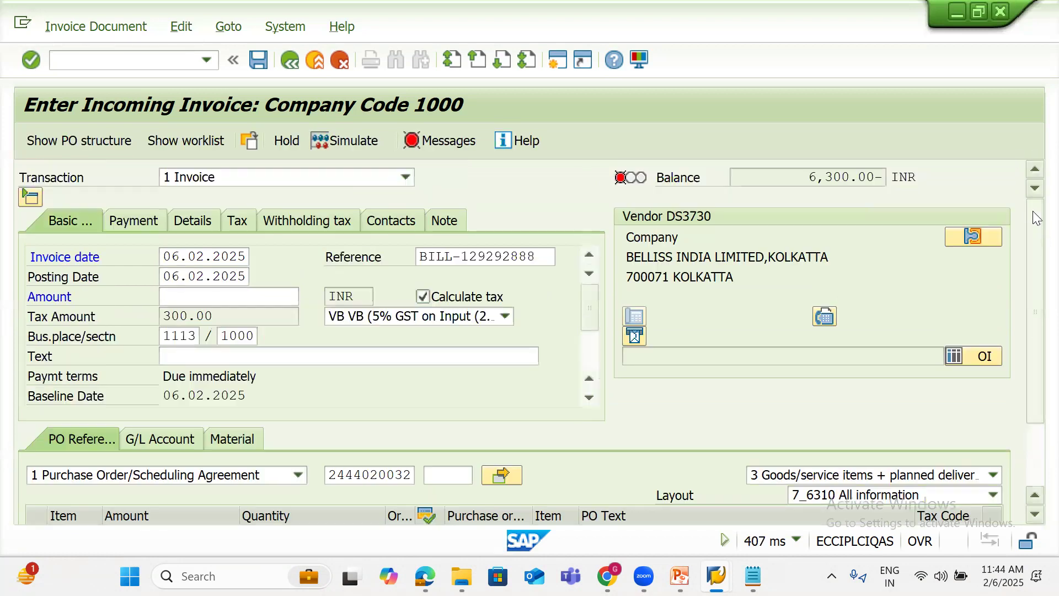
drag(779, 177, 871, 174)
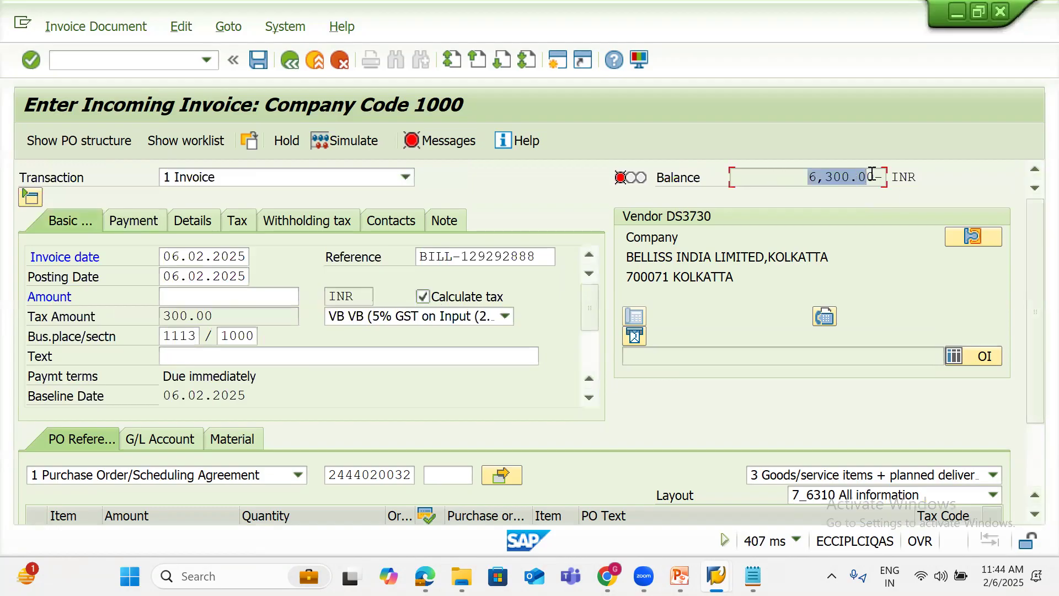
click(248, 298)
text(6,30)
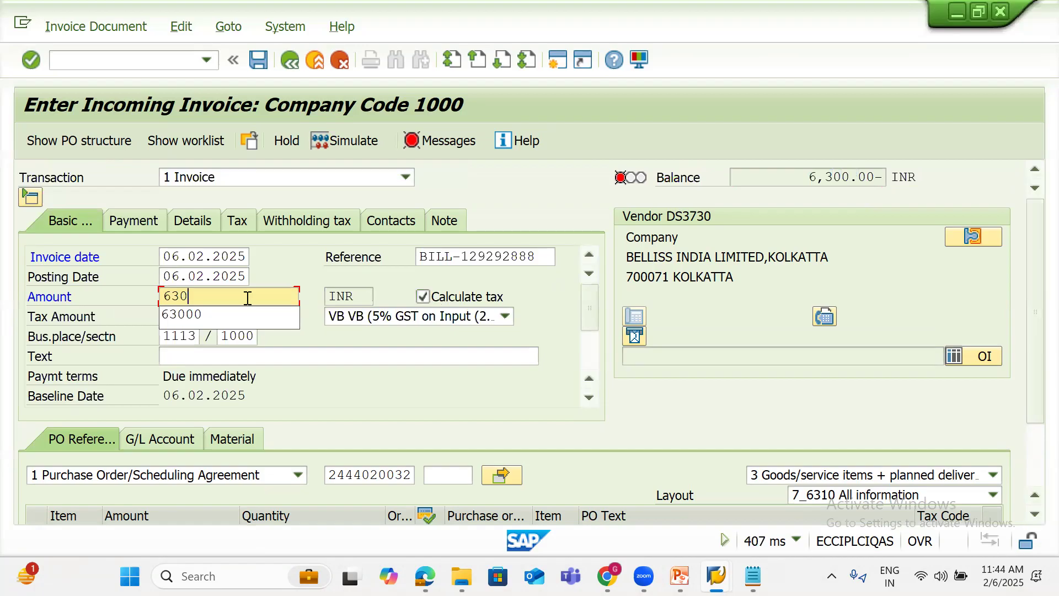
text(0)
key(Return)
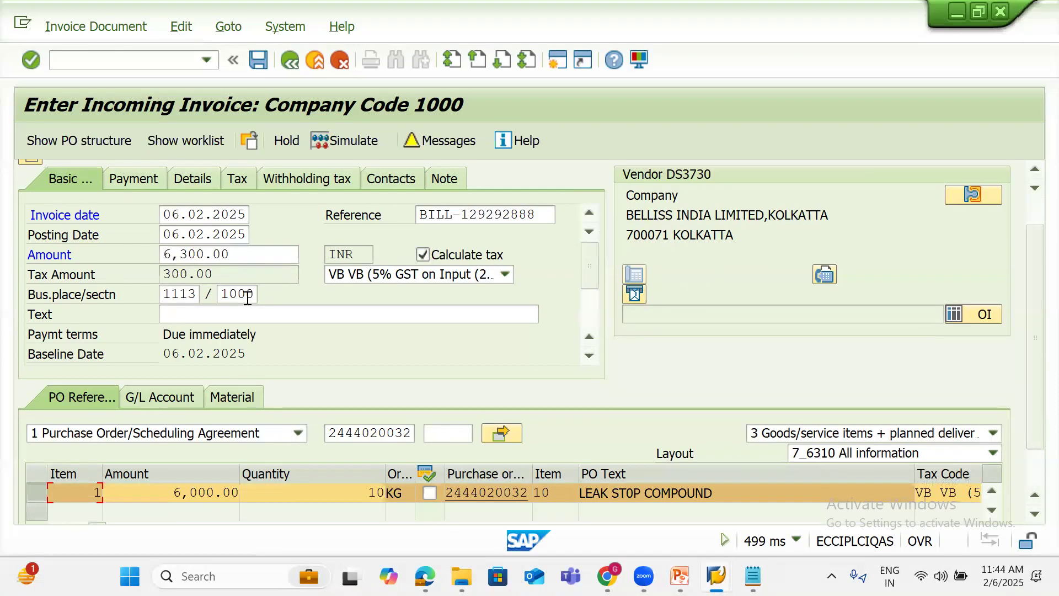
scroll(1037, 221, up, 1)
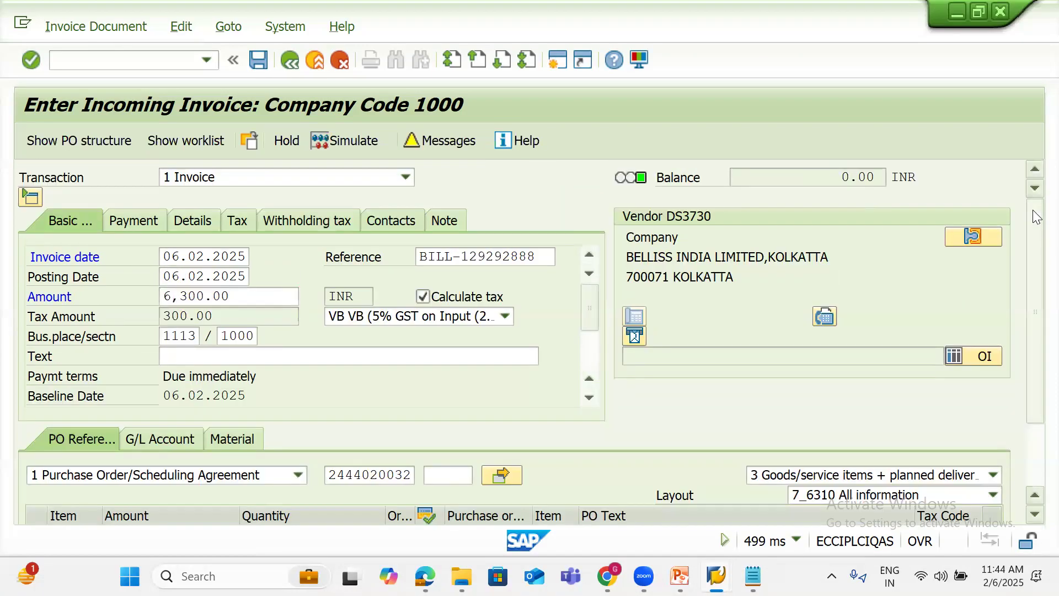
click(330, 138)
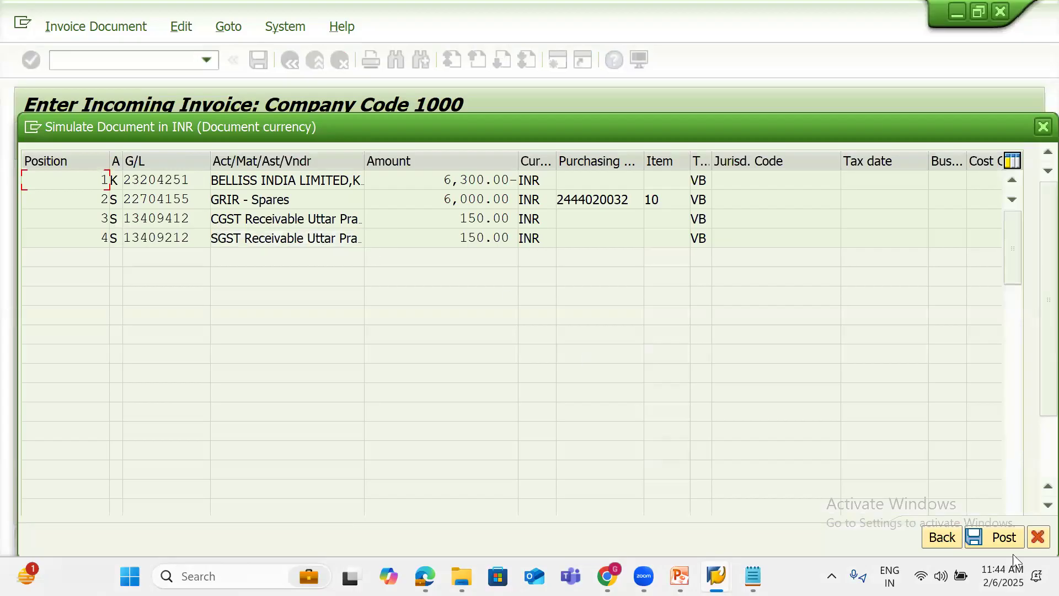
click(1003, 540)
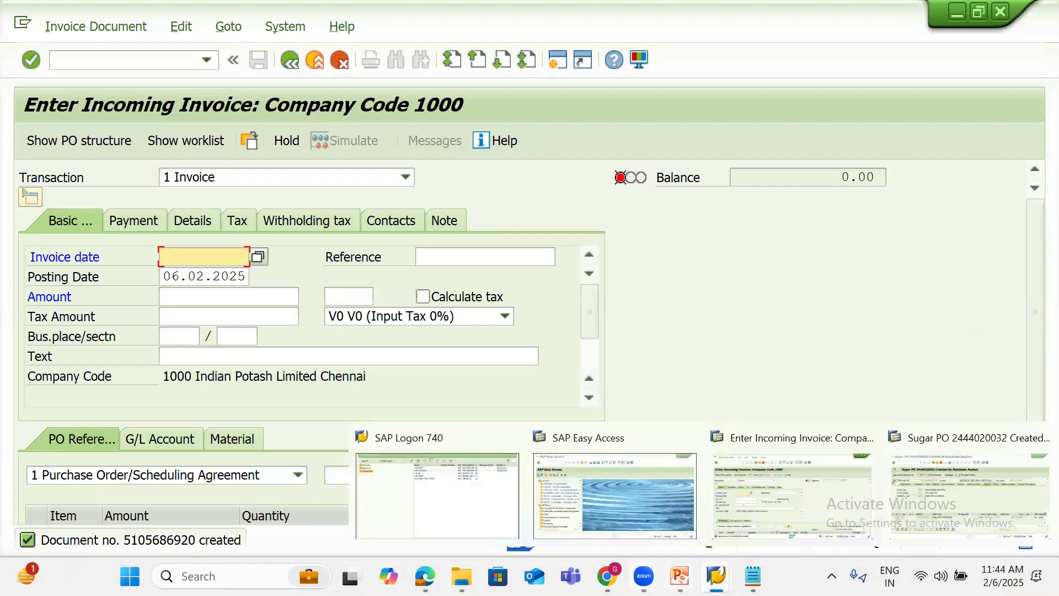
mouse_move(680, 576)
click(770, 481)
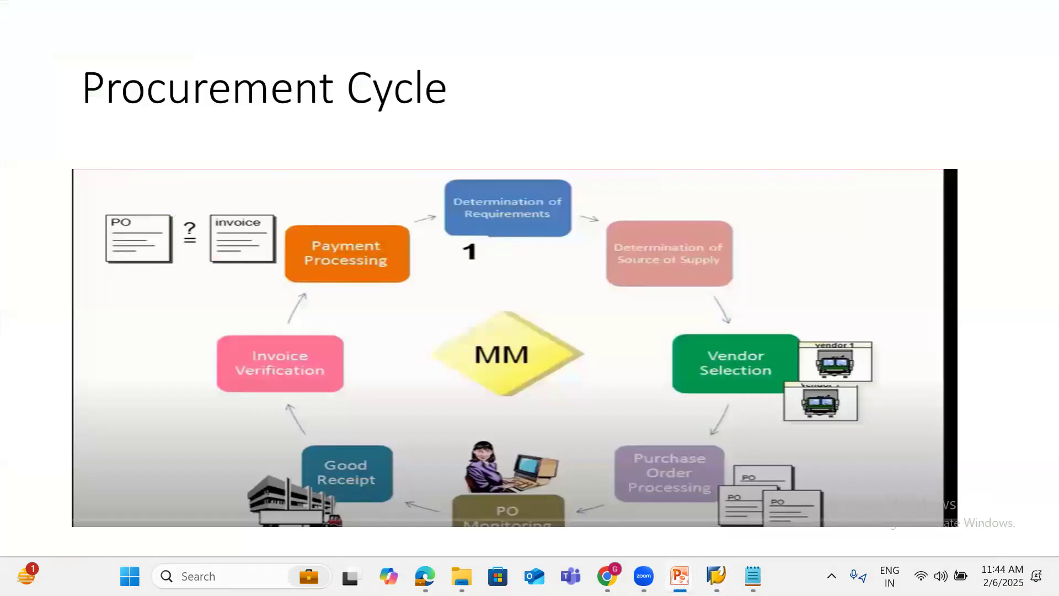
View the Procurement Cycle slide, then return to SAP's Enter Incoming Invoice screen
mouse_move(717, 576)
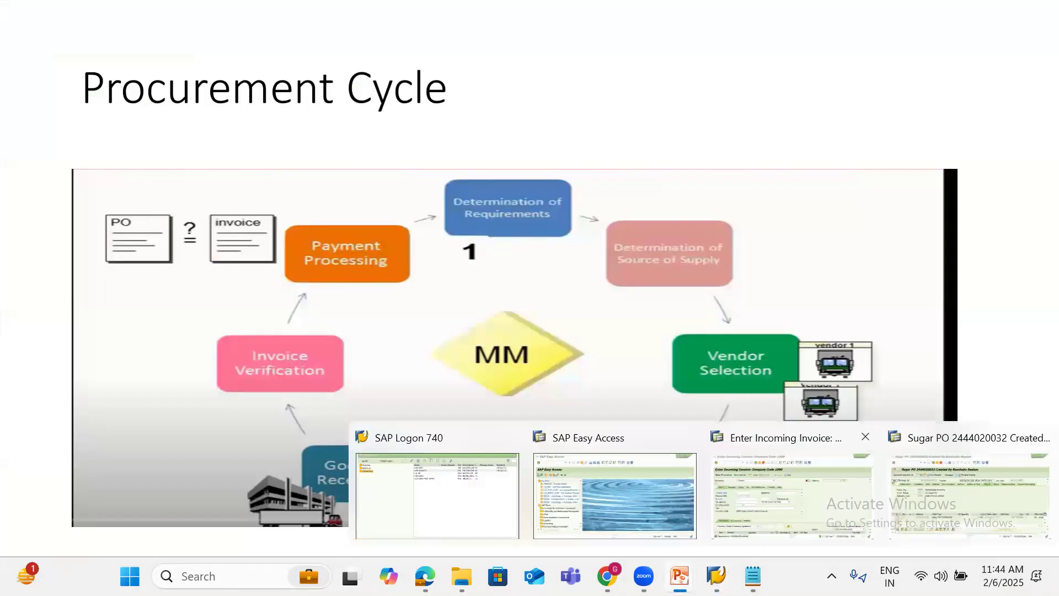
click(792, 488)
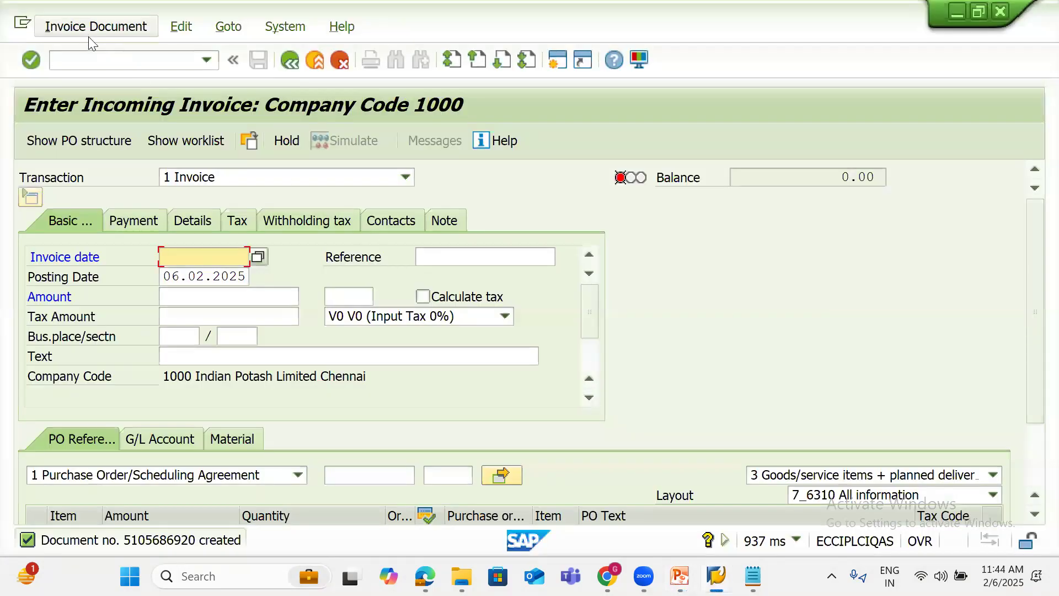
click(88, 30)
click(78, 52)
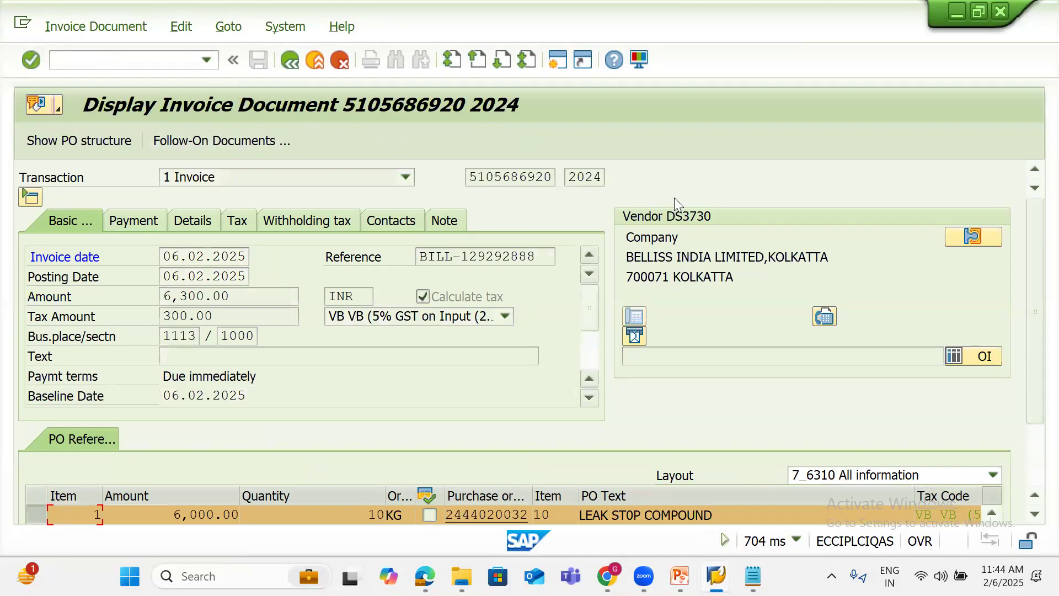
click(169, 60)
text(/NFB)
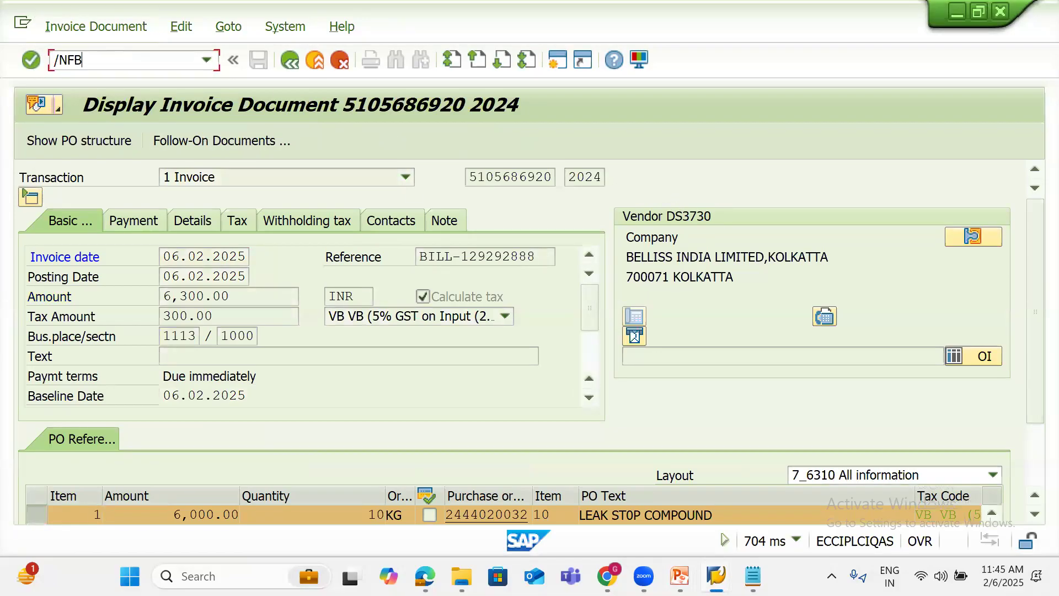
text(L1N)
key(Return)
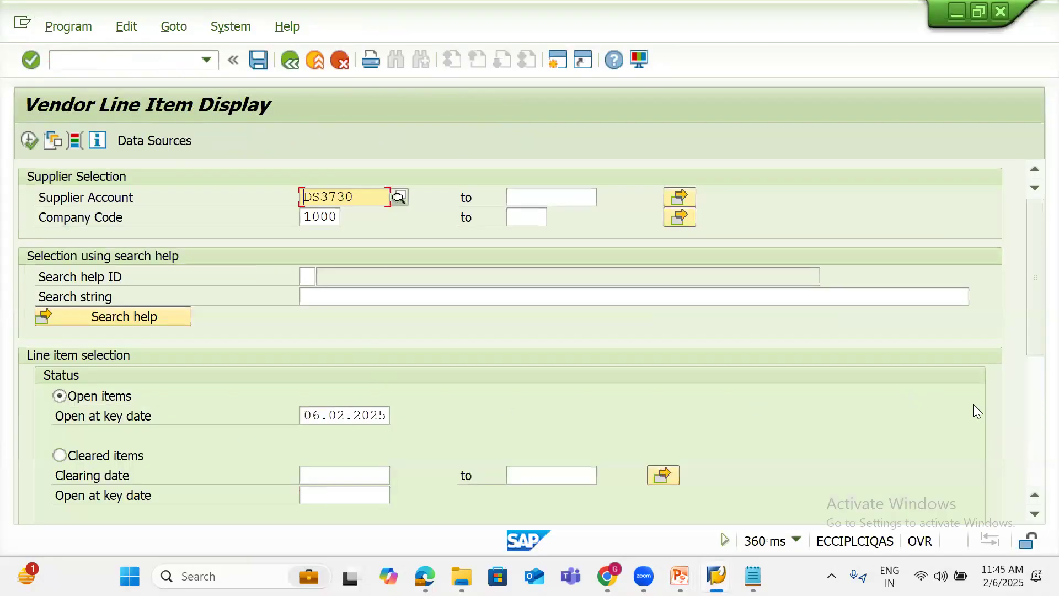
Run FBL1N for DS3730 with All items selected and posting date 06.02.2025
click(1034, 515)
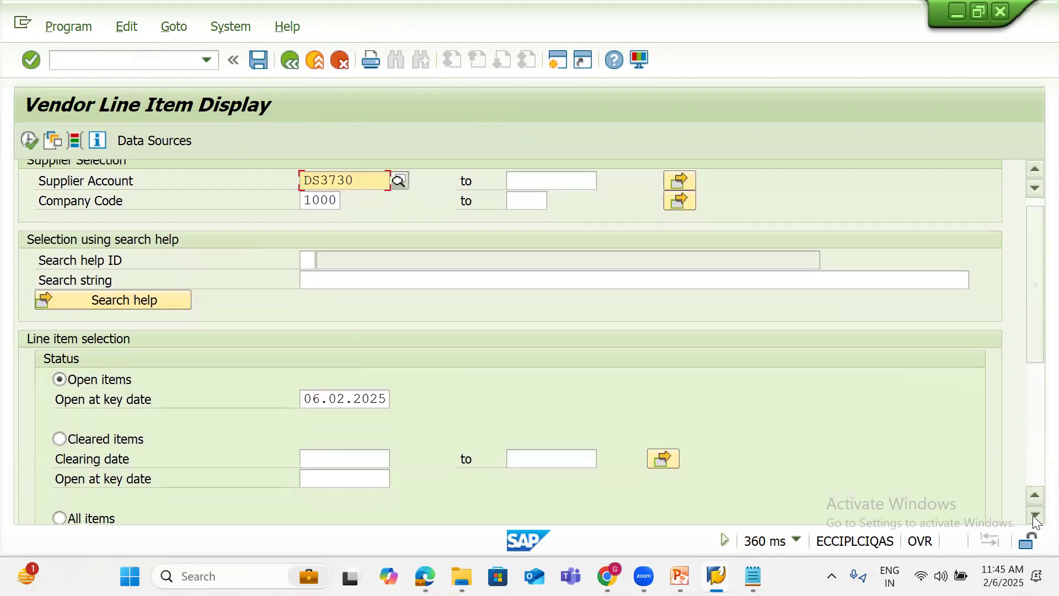
click(60, 518)
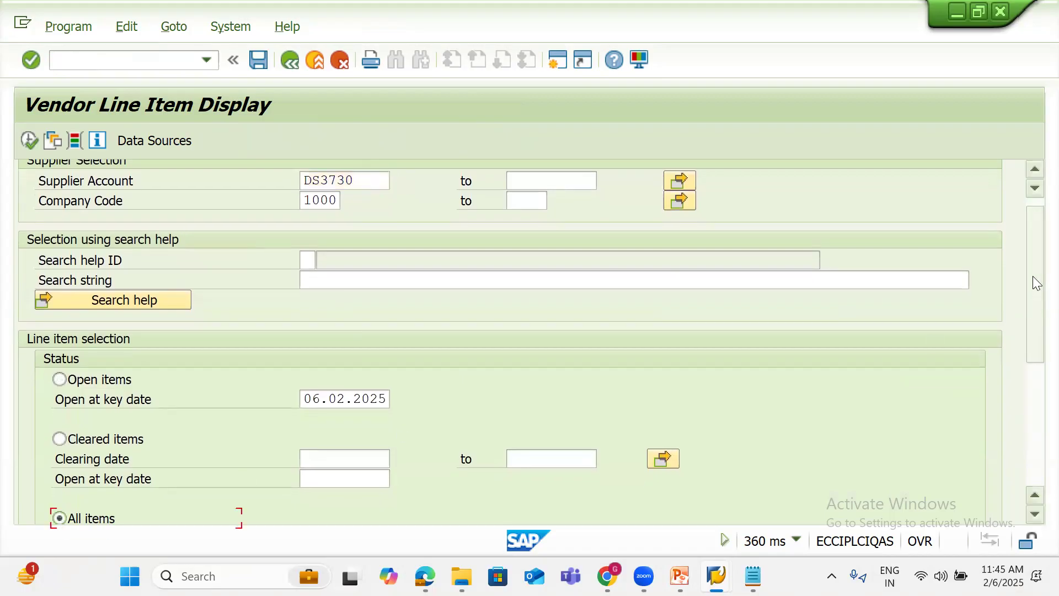
drag(1032, 276, 1029, 343)
click(308, 383)
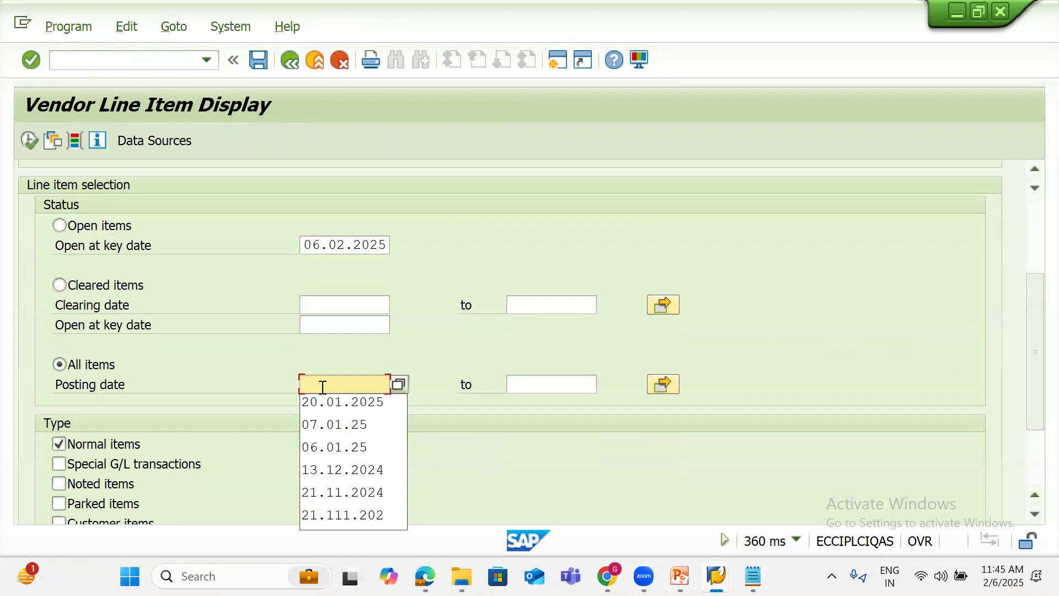
text(06.0)
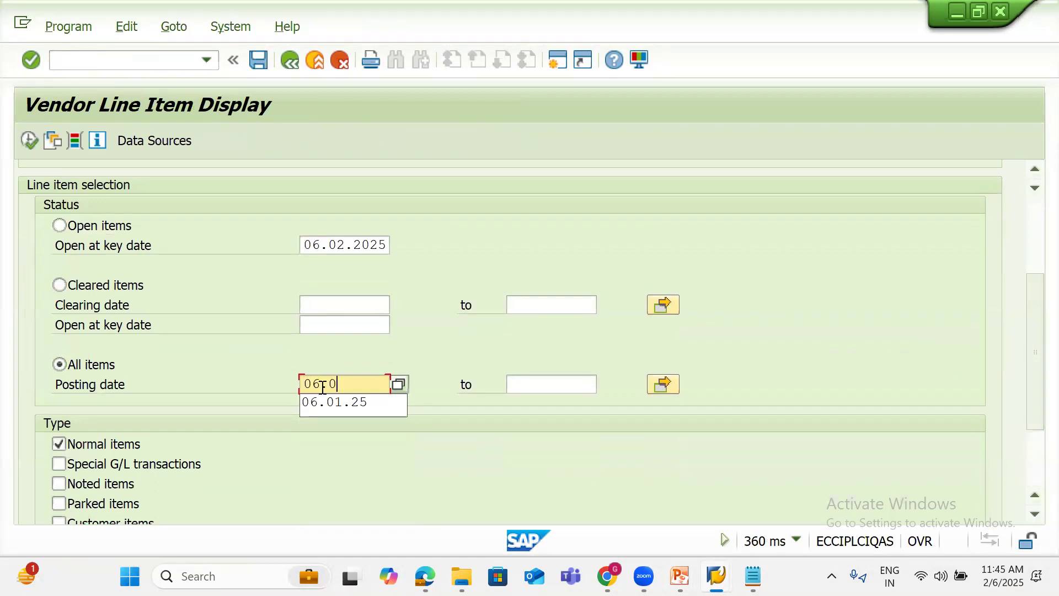
text(2.2025)
key(Return)
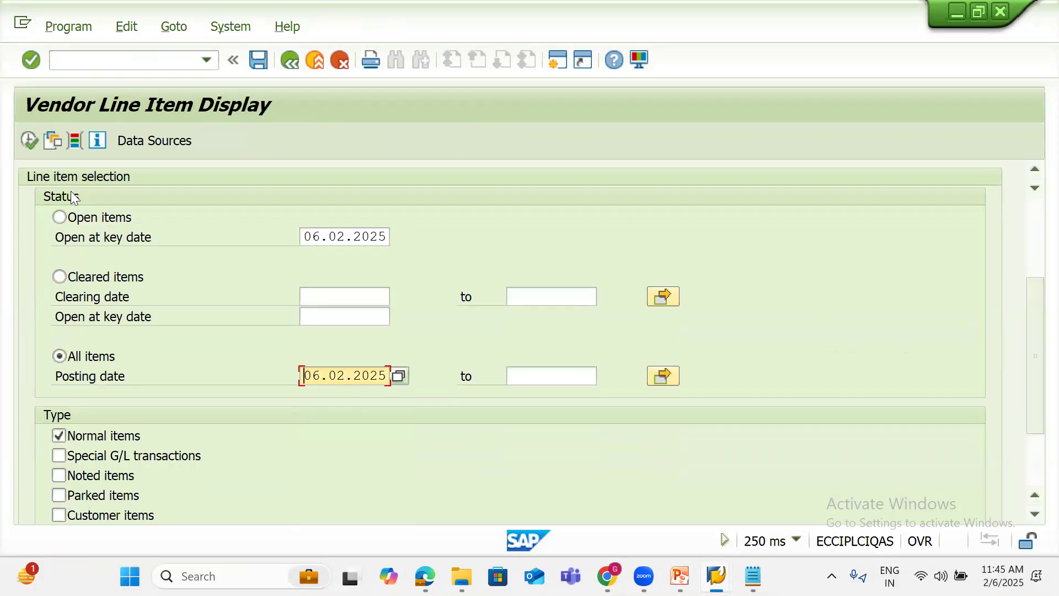
click(29, 141)
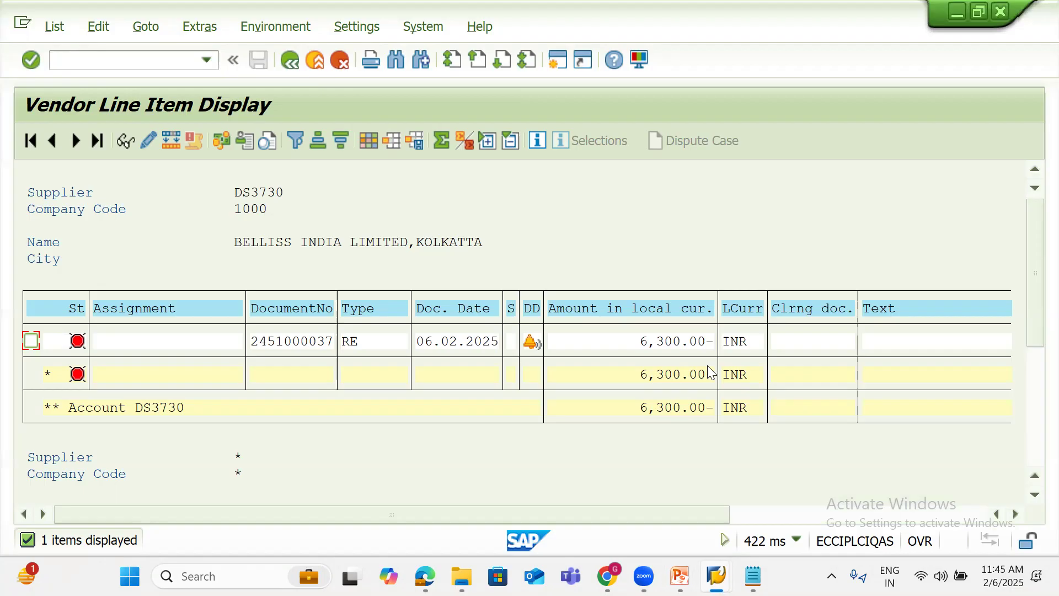
mouse_move(717, 558)
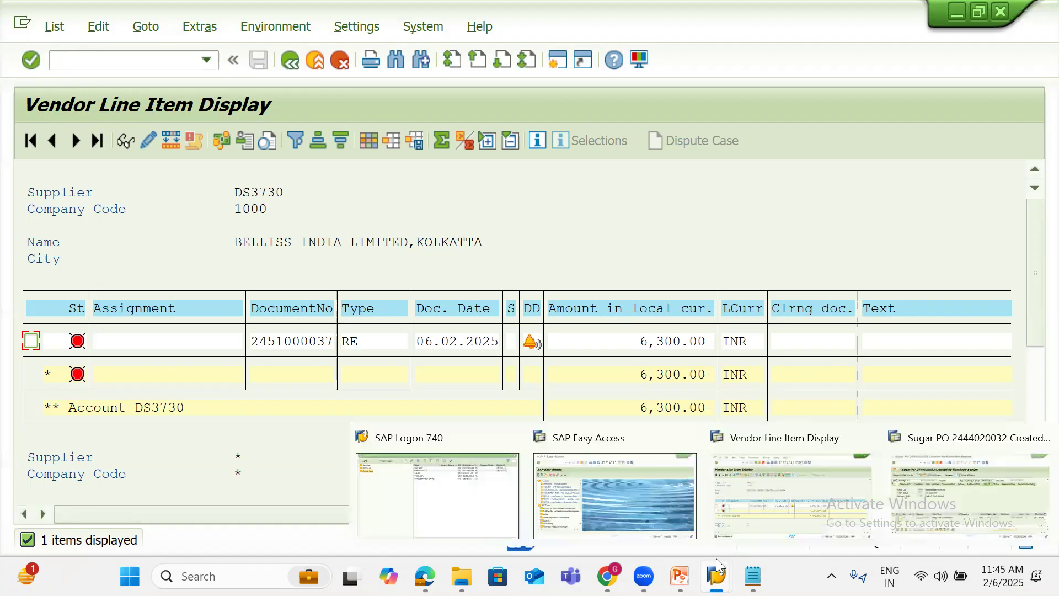
click(942, 495)
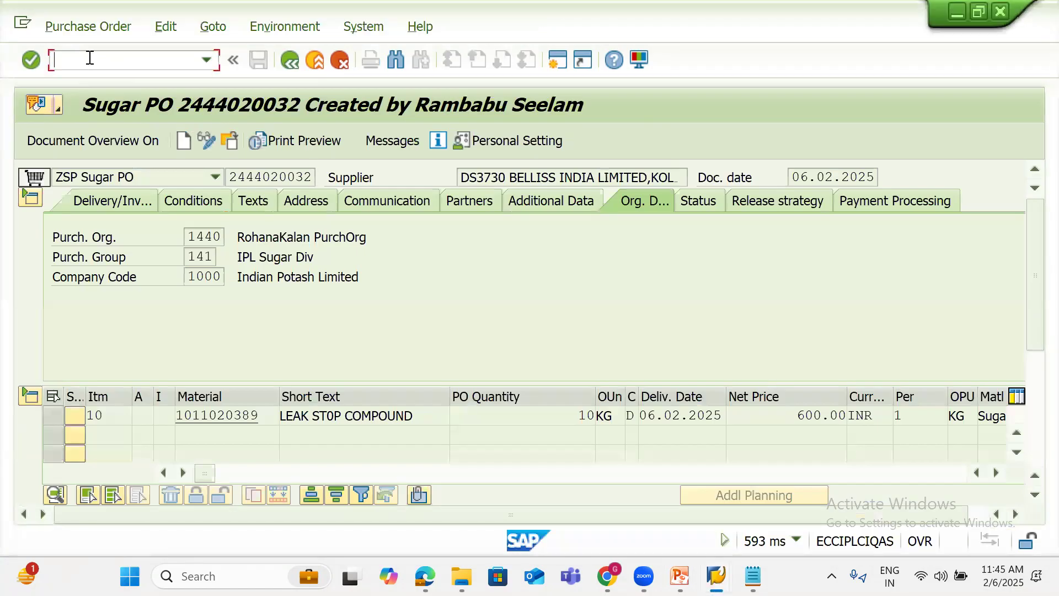
text(/NF-53)
key(Return)
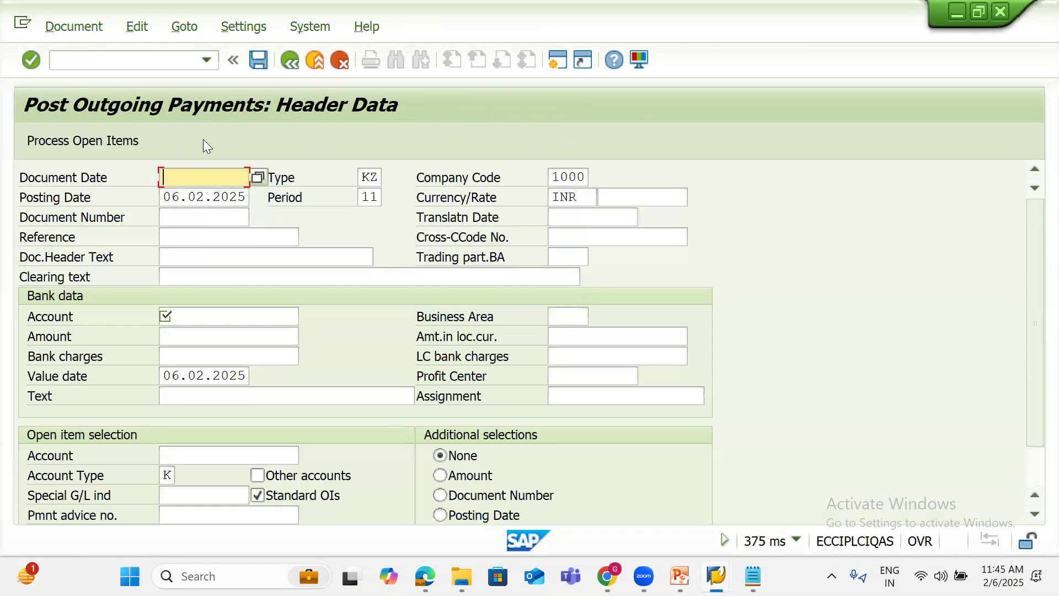
key(BackSpace)
text(06)
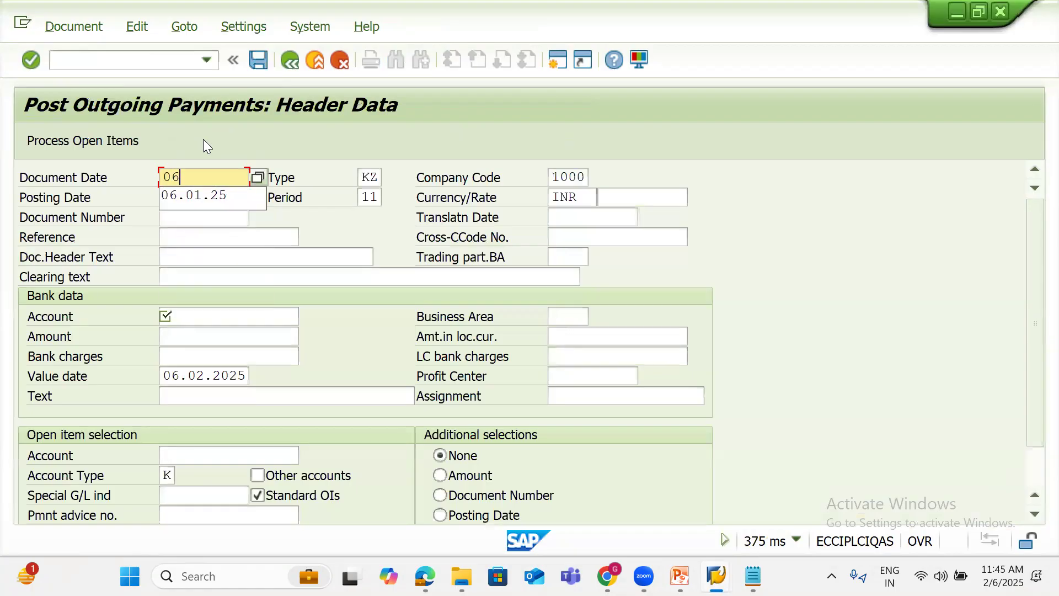
text(.02.25)
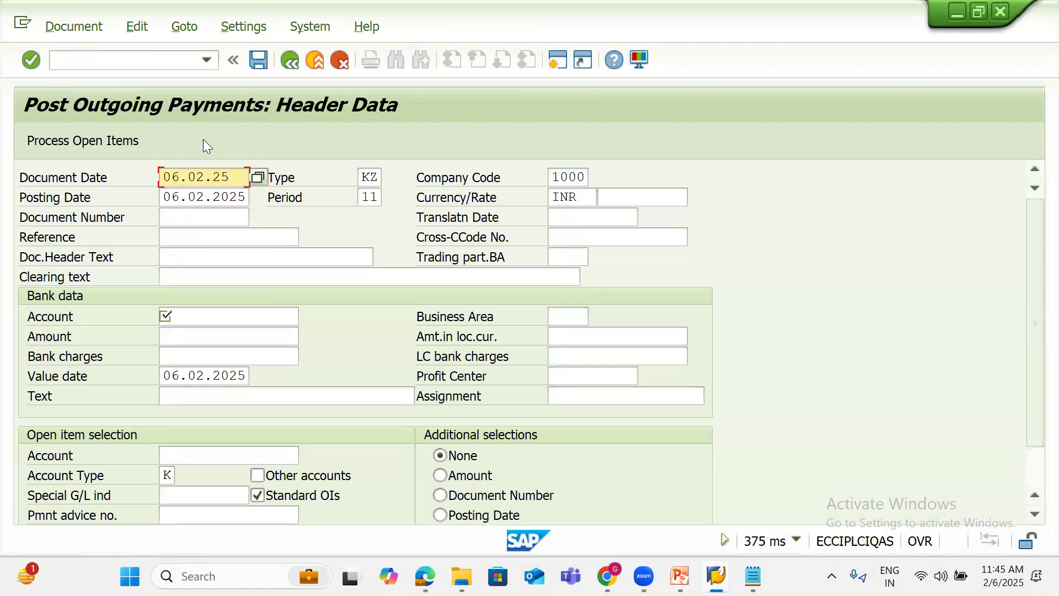
click(203, 315)
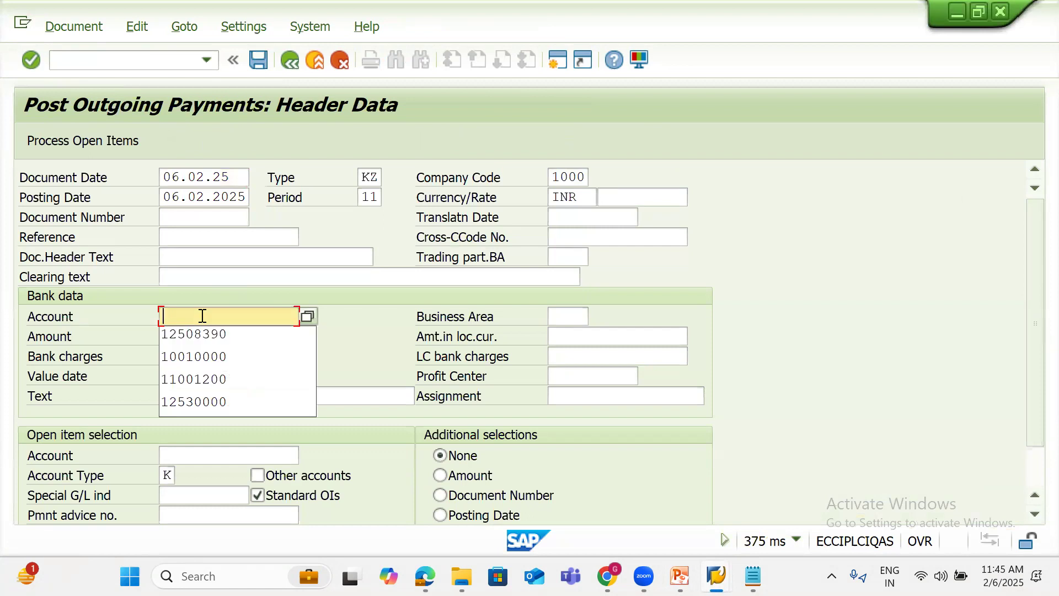
click(202, 334)
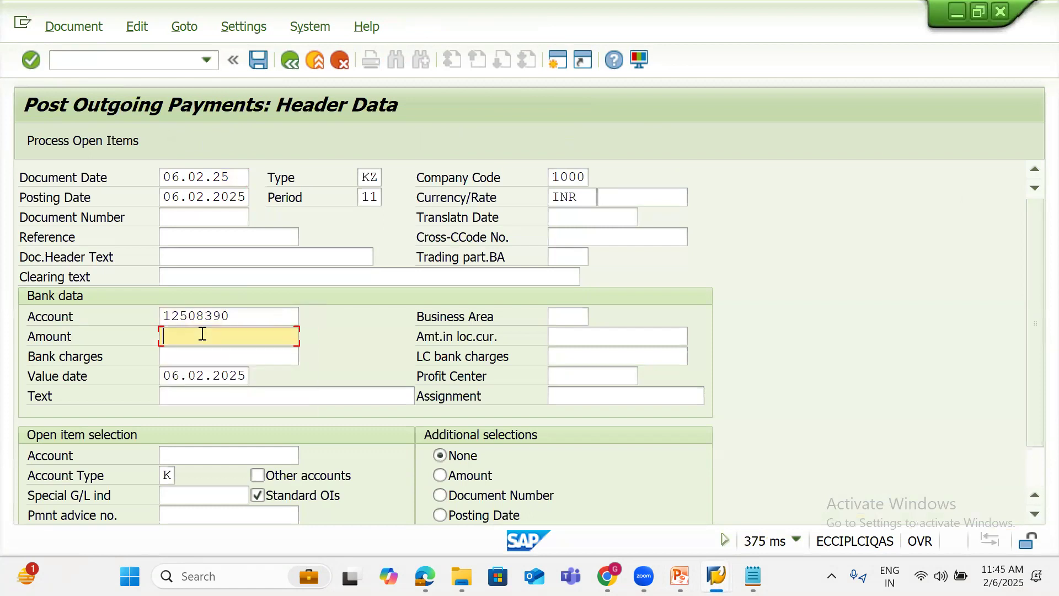
text(6300)
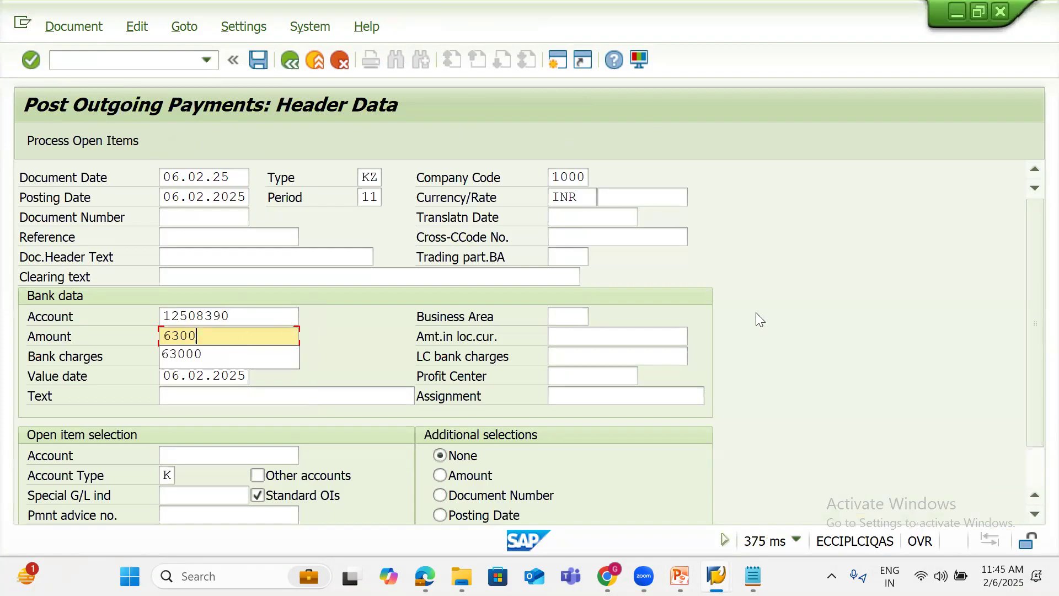
click(213, 457)
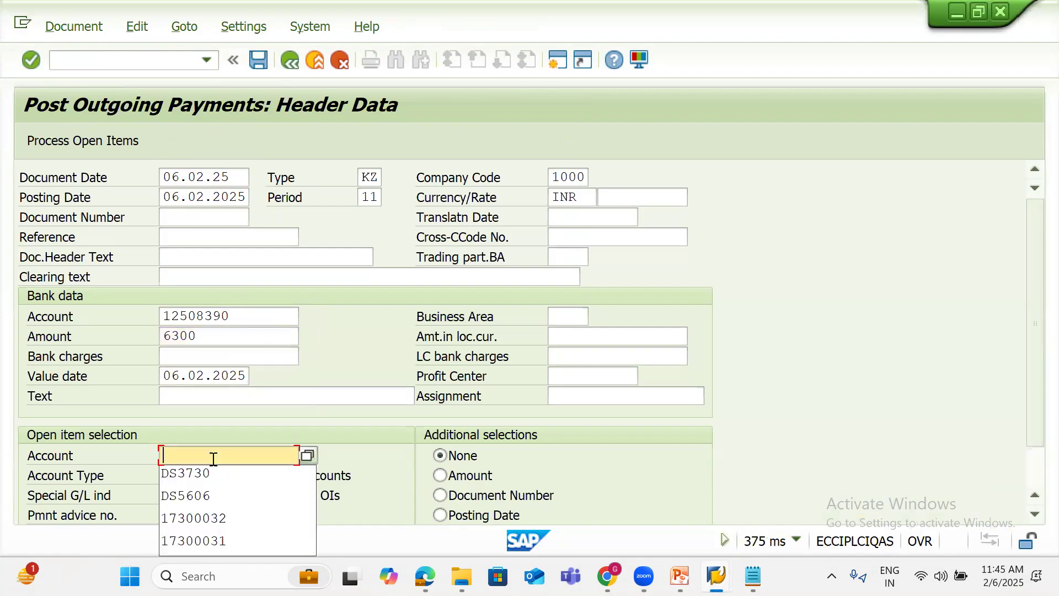
click(209, 472)
key(Return)
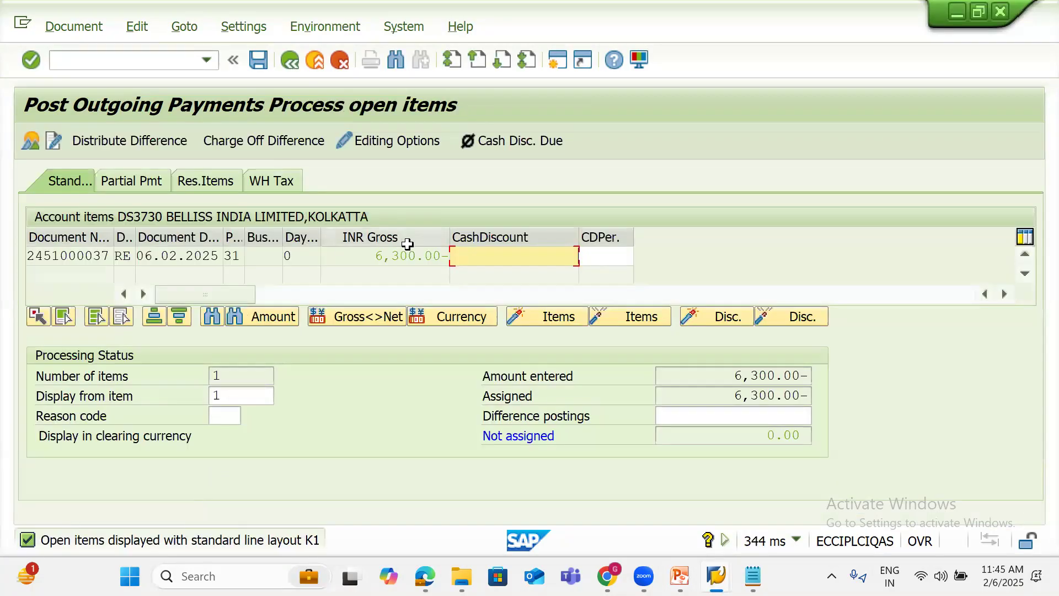
Confirm the 6,300.00 assigned amount, then simulate and post the outgoing payment
drag(375, 256, 456, 255)
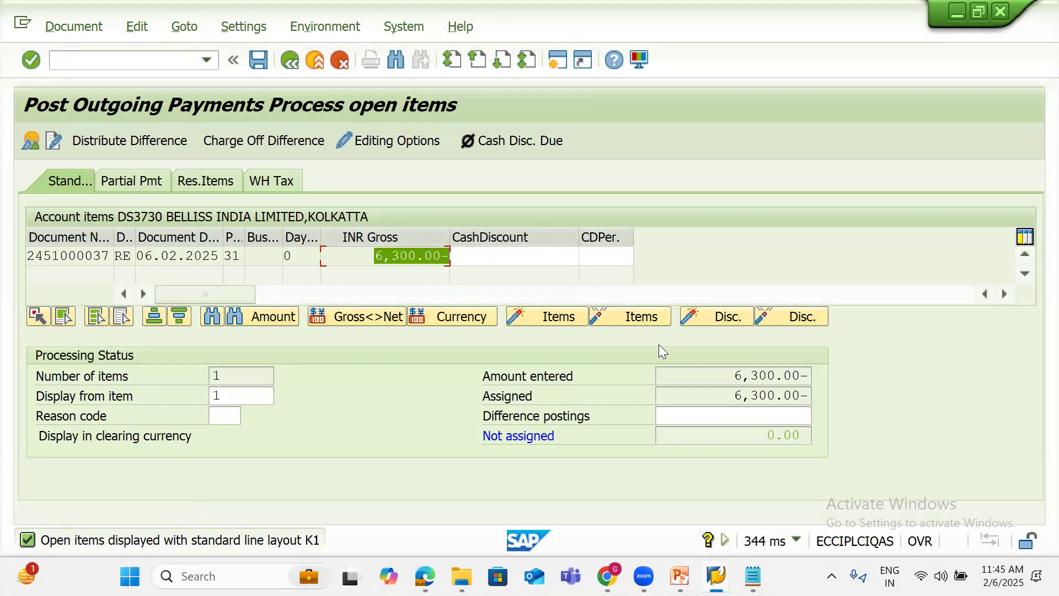
drag(700, 395, 865, 397)
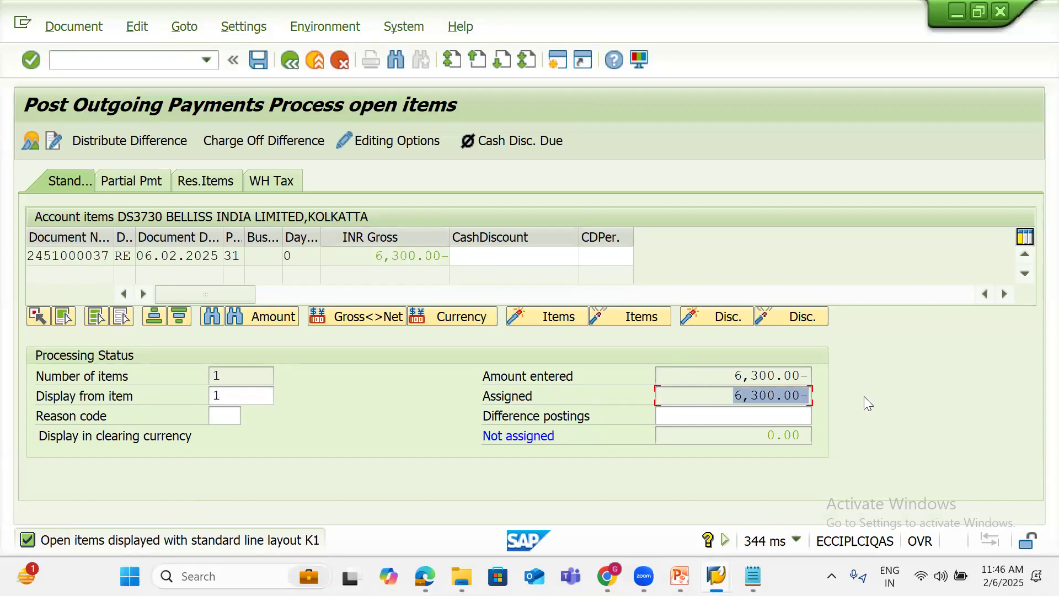
click(81, 29)
click(82, 76)
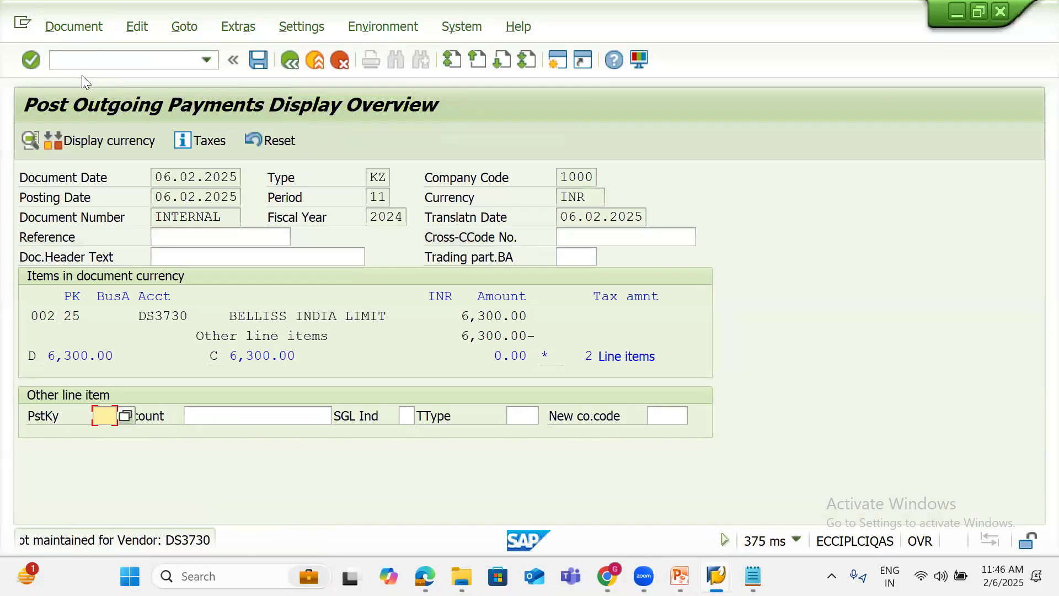
click(260, 64)
Refresh the DS3730 vendor line item list to check the invoice's clearing
mouse_move(716, 576)
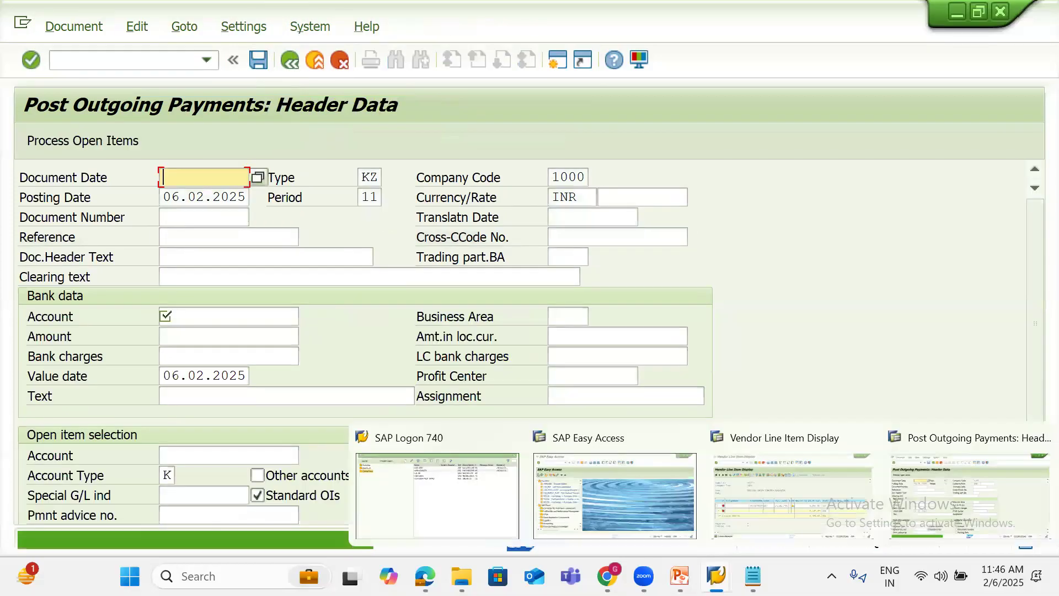
click(780, 485)
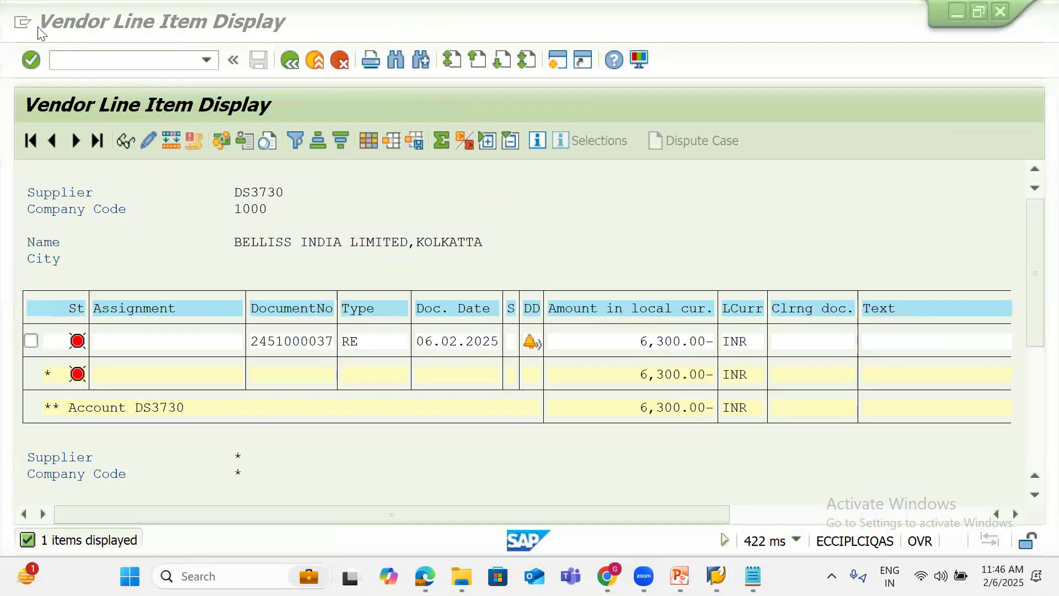
click(52, 27)
click(75, 77)
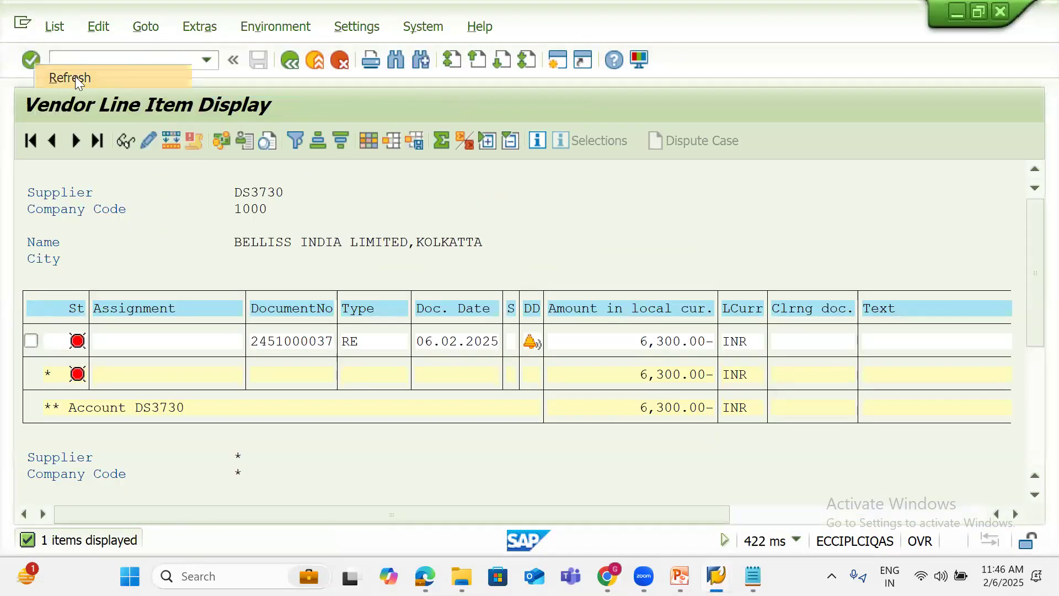